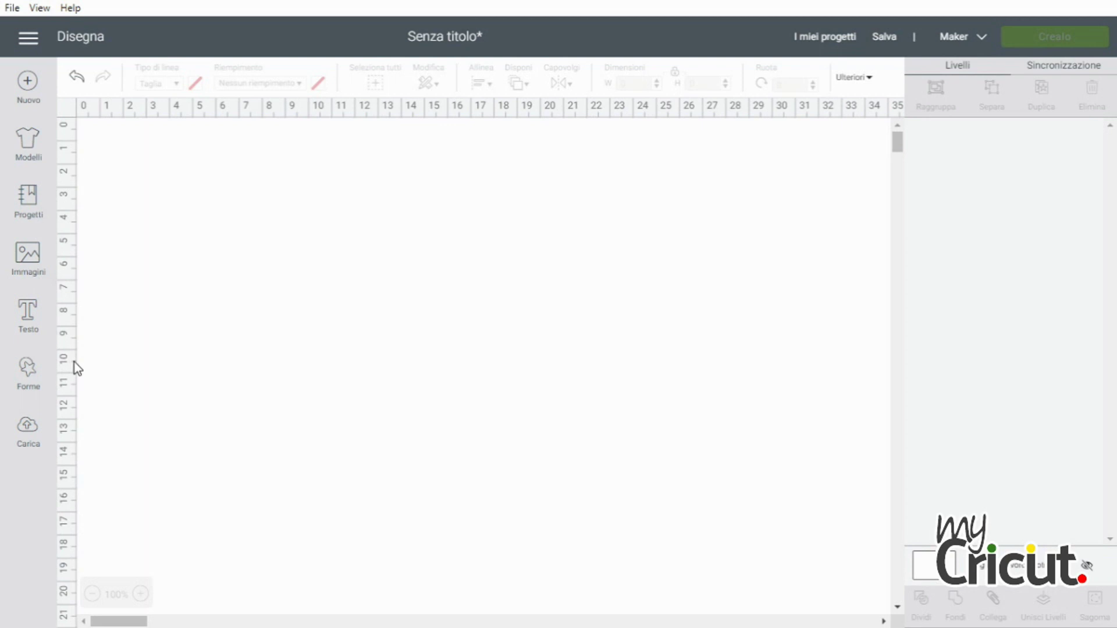
Add a square to the canvas, unlock its proportions and set its width to 28 cm.
click(27, 378)
click(93, 260)
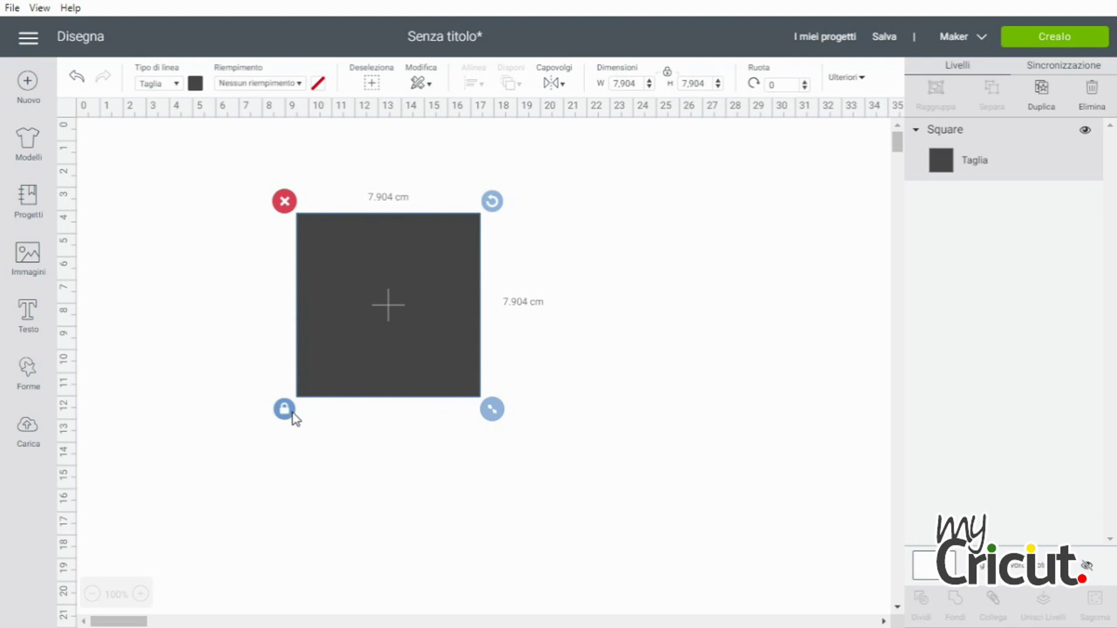
click(284, 411)
drag(641, 80, 606, 86)
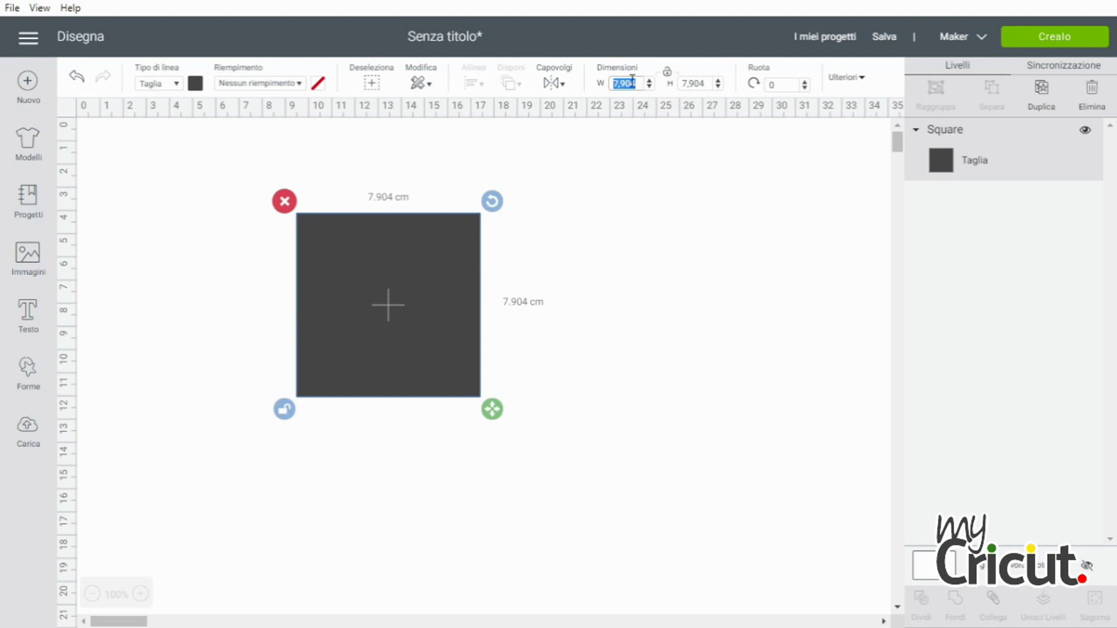
text(28)
key(Tab)
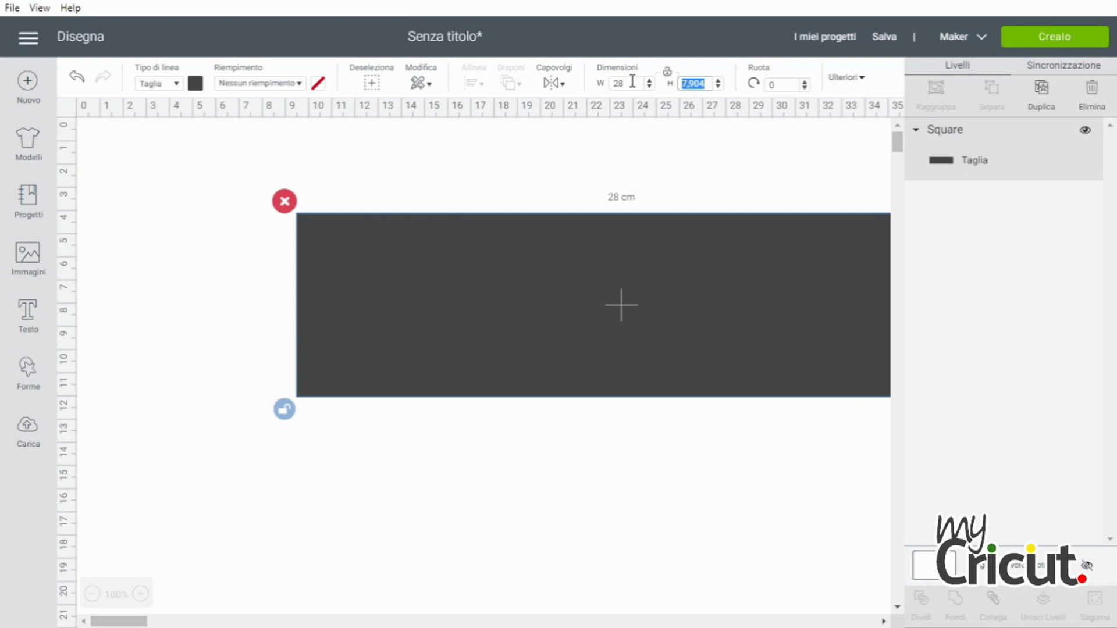
Set the square's height to 23.5 cm and move it towards the canvas's upper-left corner.
text(2)
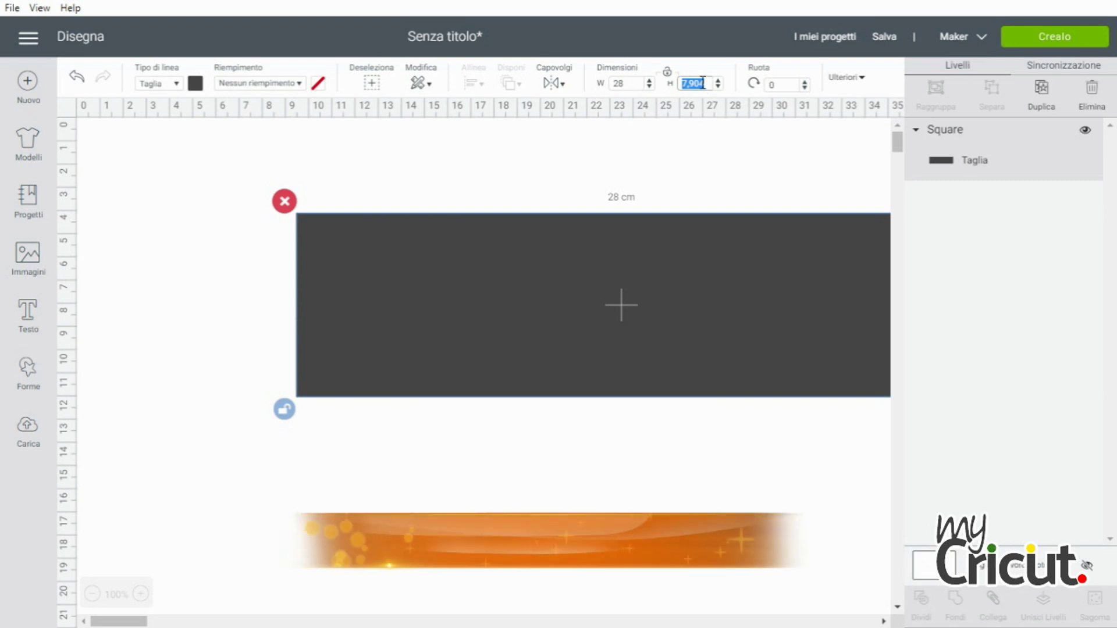
text(3,5)
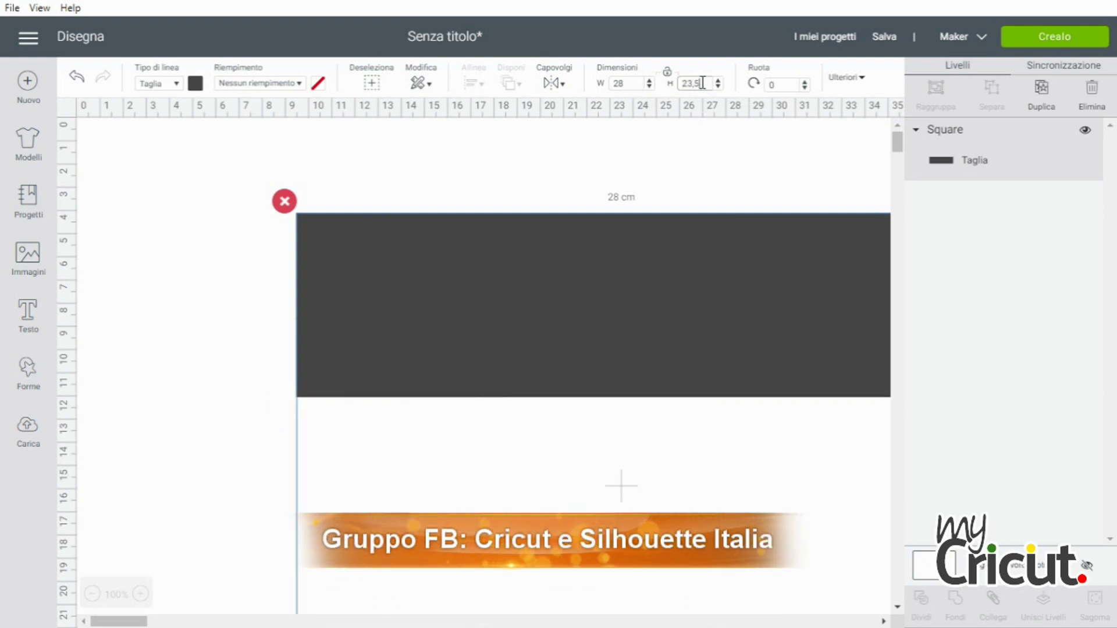
key(Return)
drag(705, 312, 535, 235)
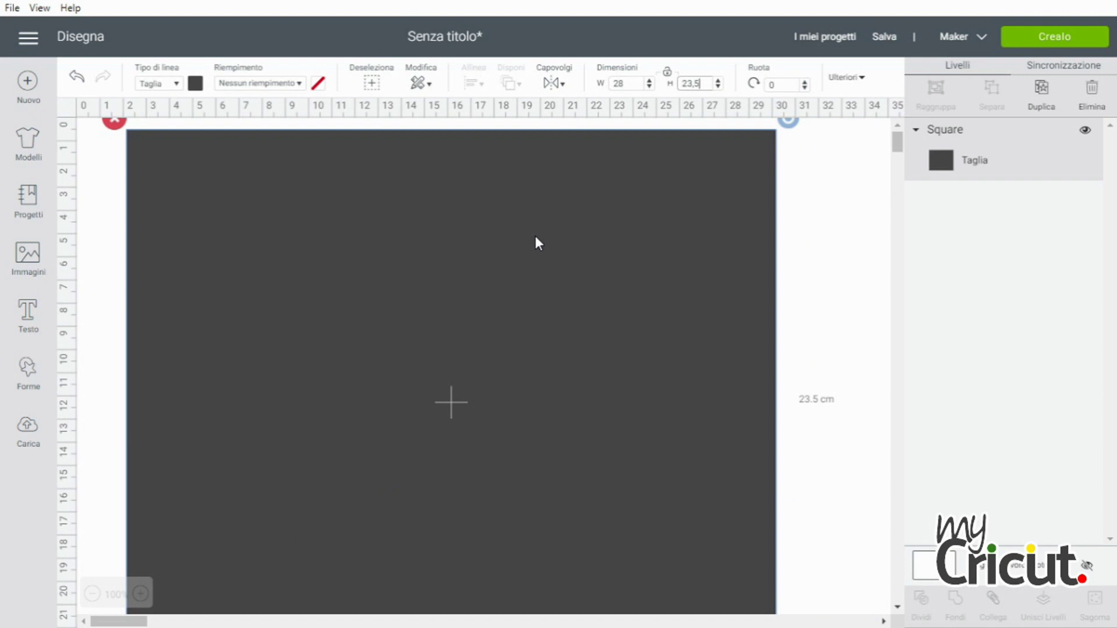
Recolour the square with a custom pale blue, #b4dcfb.
double_click(615, 84)
click(195, 85)
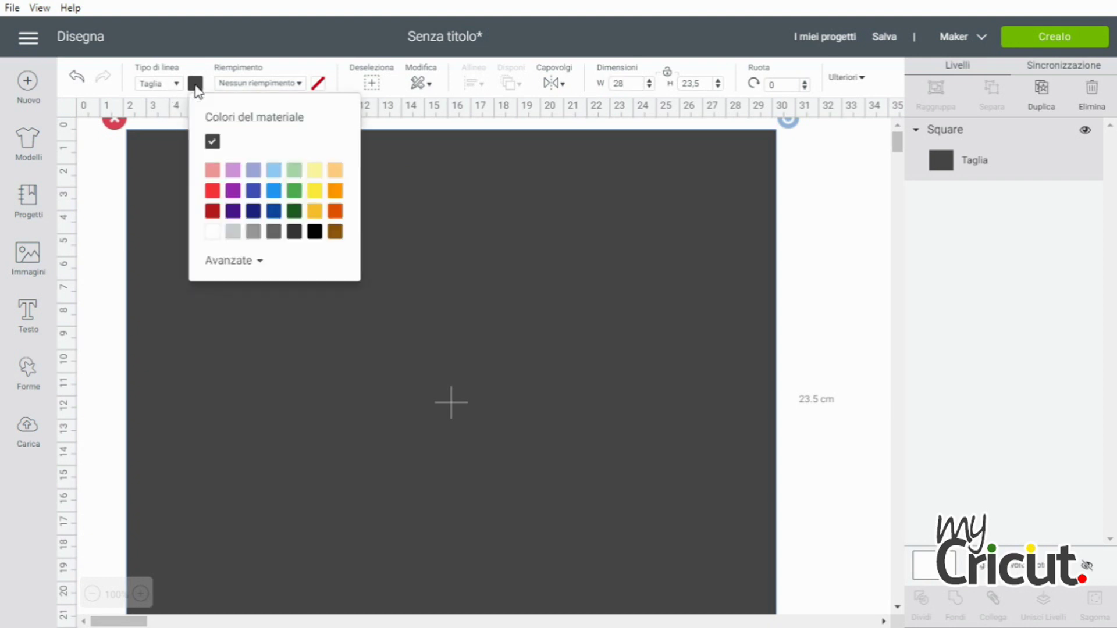
click(274, 172)
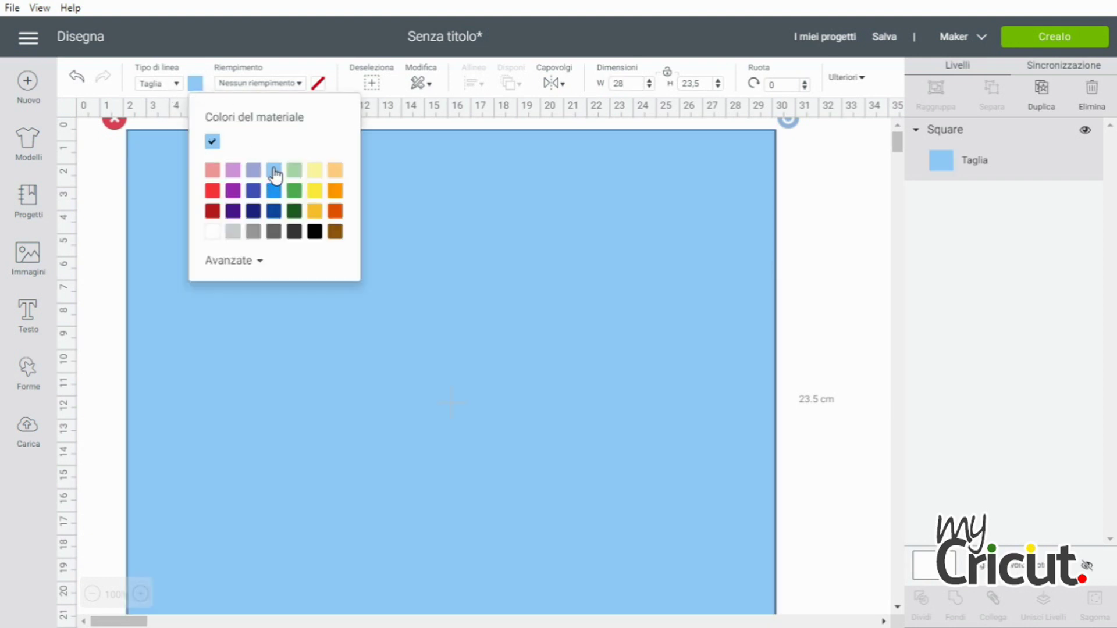
click(257, 261)
drag(262, 281, 244, 280)
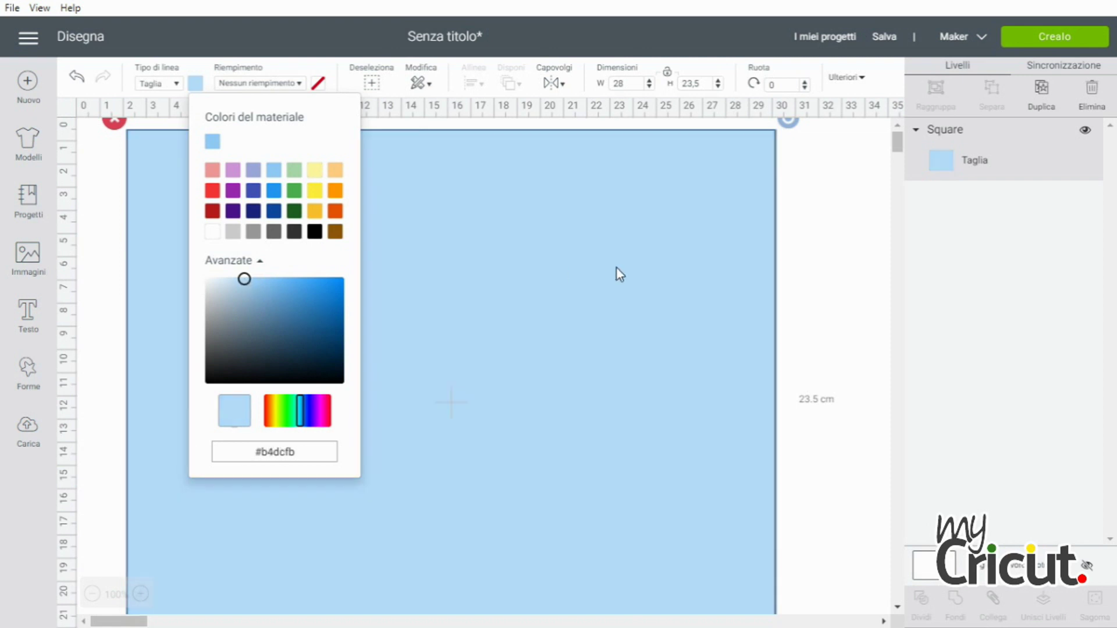
Move the square so its upper-left corner sits at the rulers' zero point.
click(811, 250)
click(616, 239)
drag(627, 280, 584, 266)
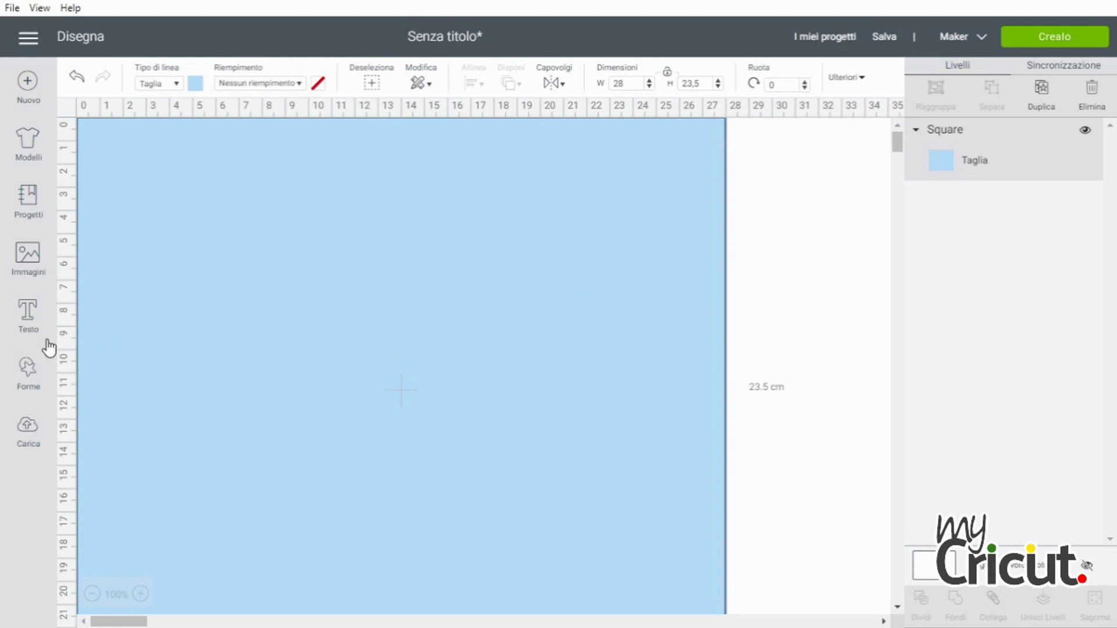
Add a vertical score line at the 7 cm mark and lengthen it to about 23.9 cm, spanning the square's full height.
click(24, 375)
click(173, 489)
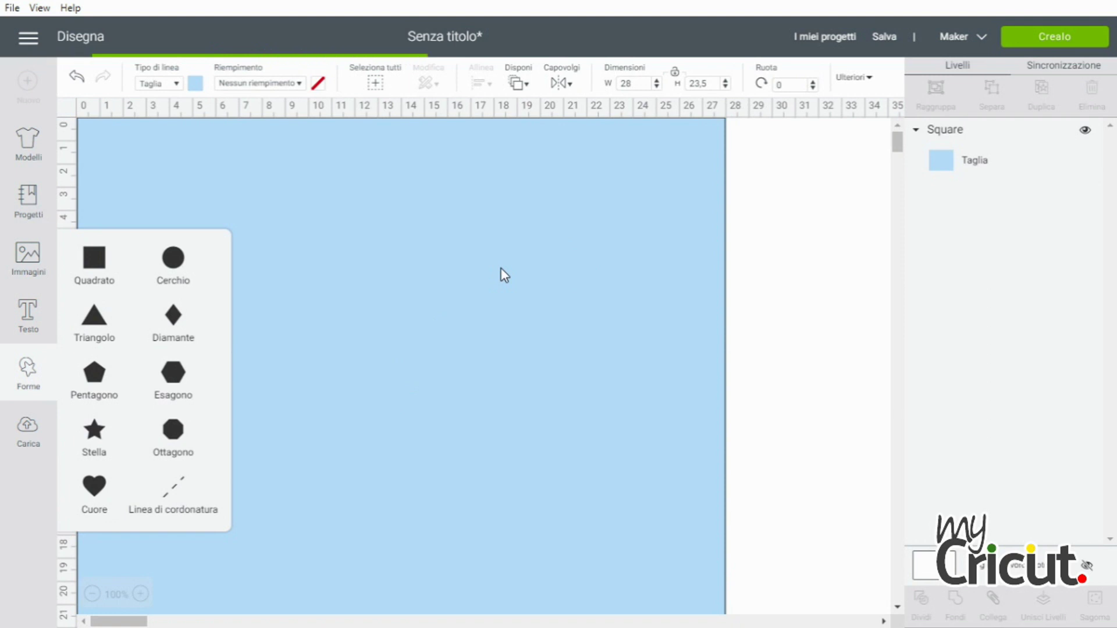
click(786, 308)
click(224, 319)
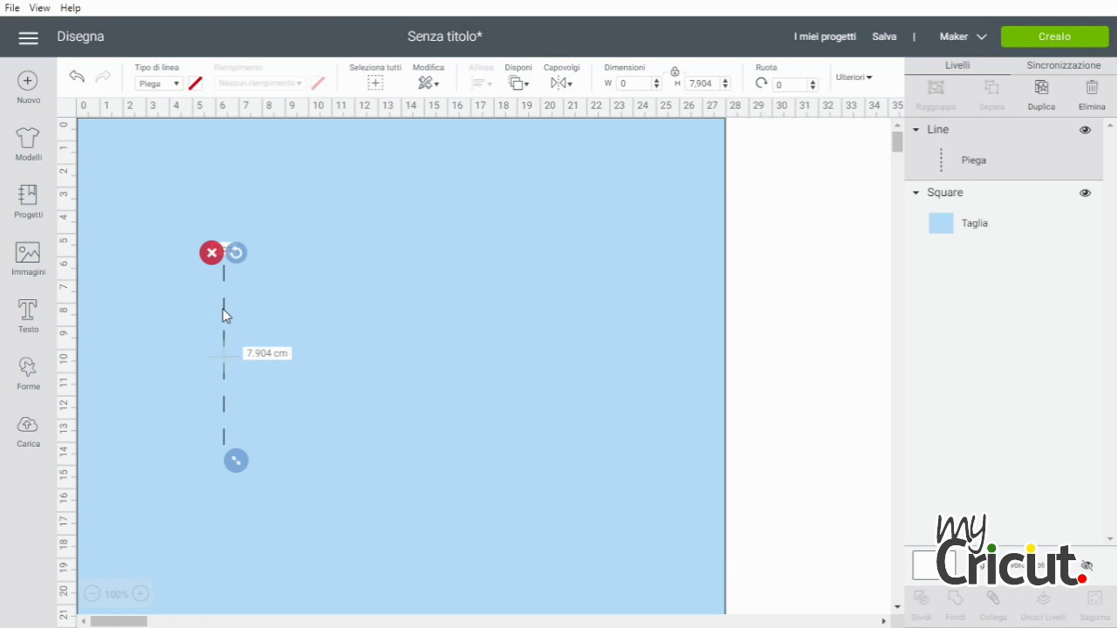
drag(227, 315, 236, 159)
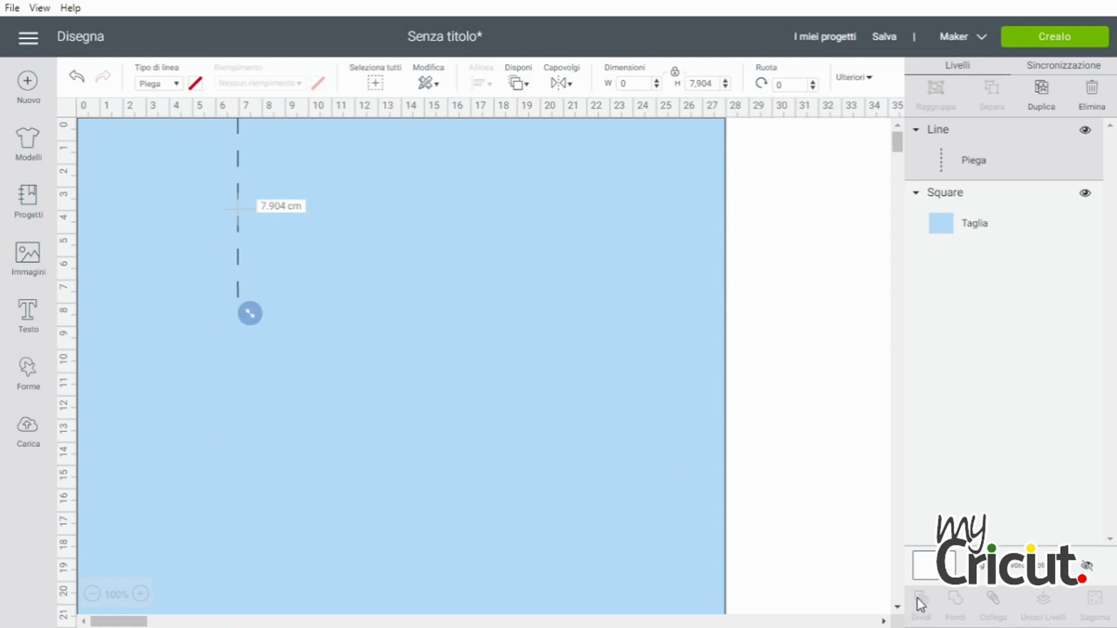
click(92, 593)
drag(211, 271, 200, 552)
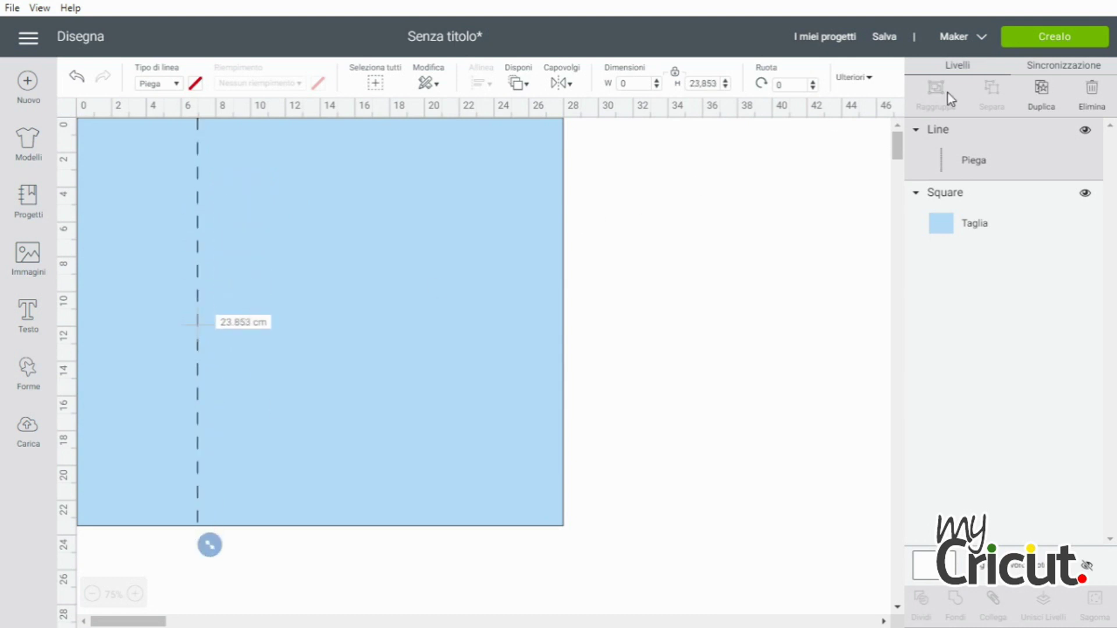
Duplicate the score line and place the copy at the 21 cm mark, starting at the square's upper edge.
click(1036, 99)
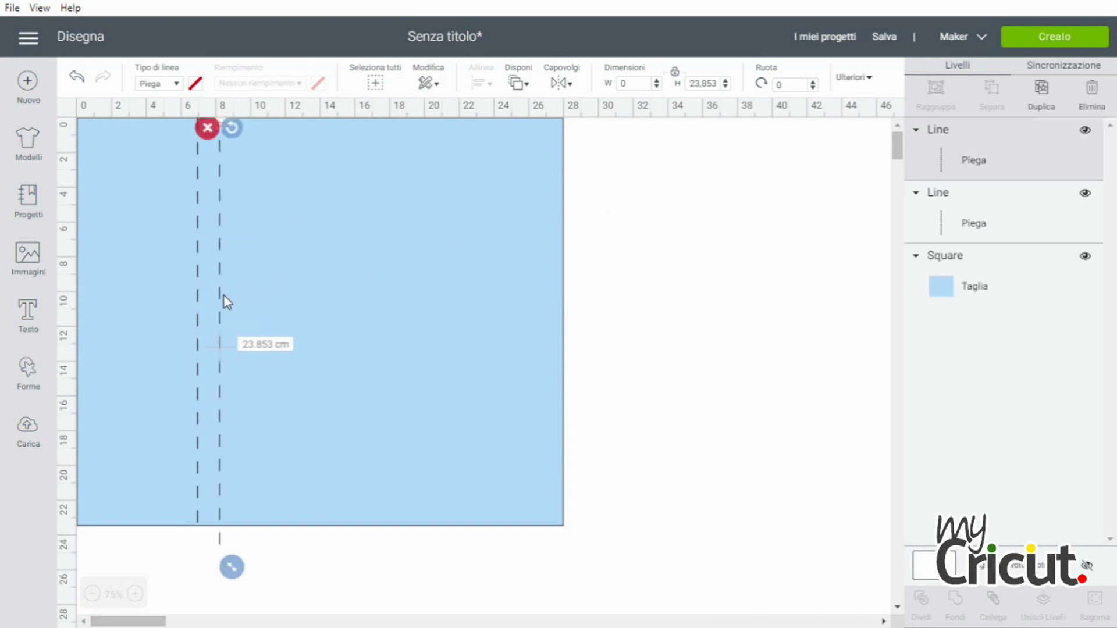
drag(223, 294, 340, 301)
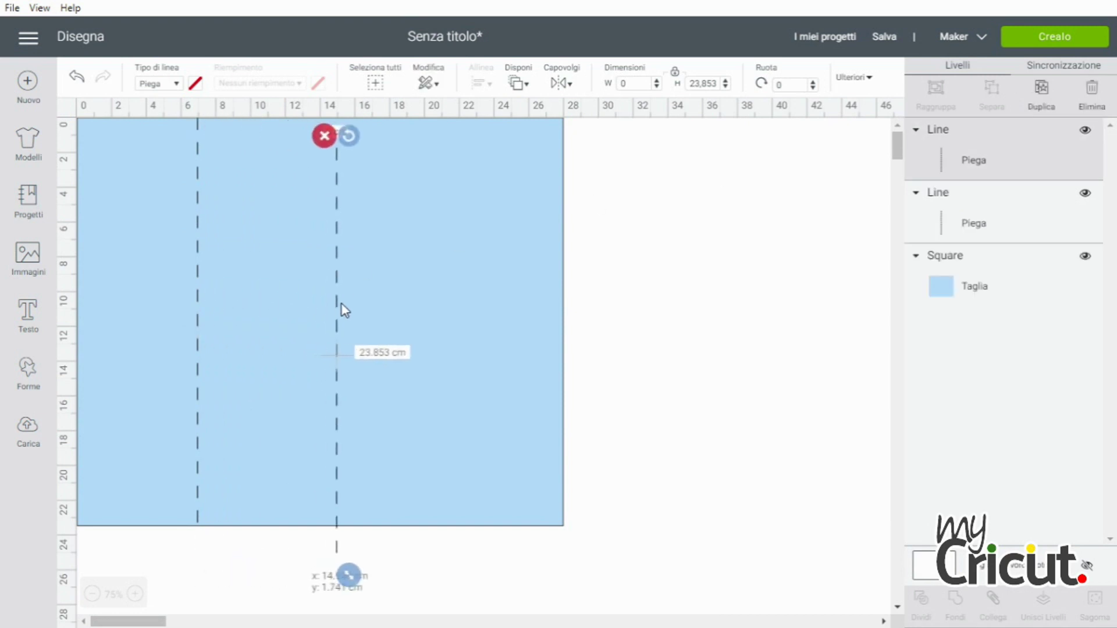
click(135, 594)
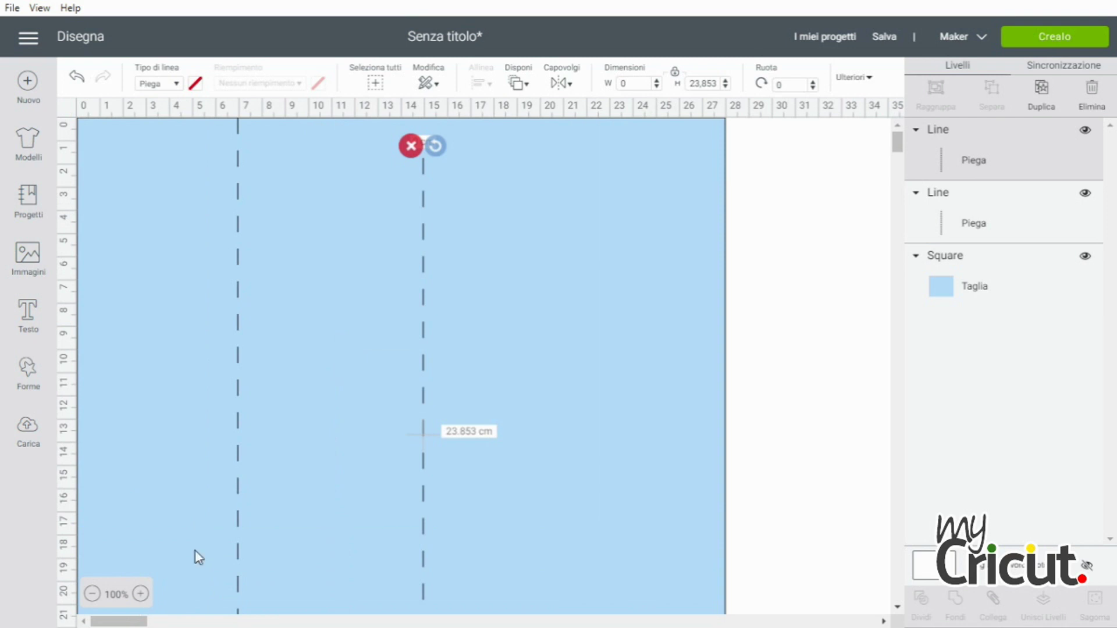
drag(426, 170, 566, 122)
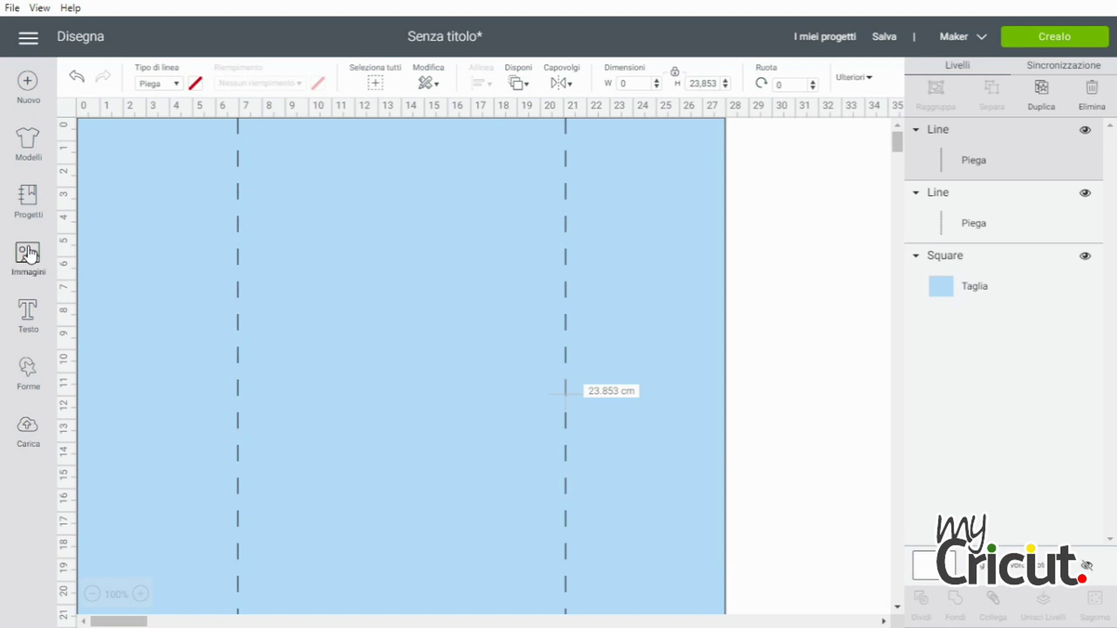
Insert the uploaded image of the standing unicorn with pink muzzle, light-blue mane and yellow horn.
click(30, 442)
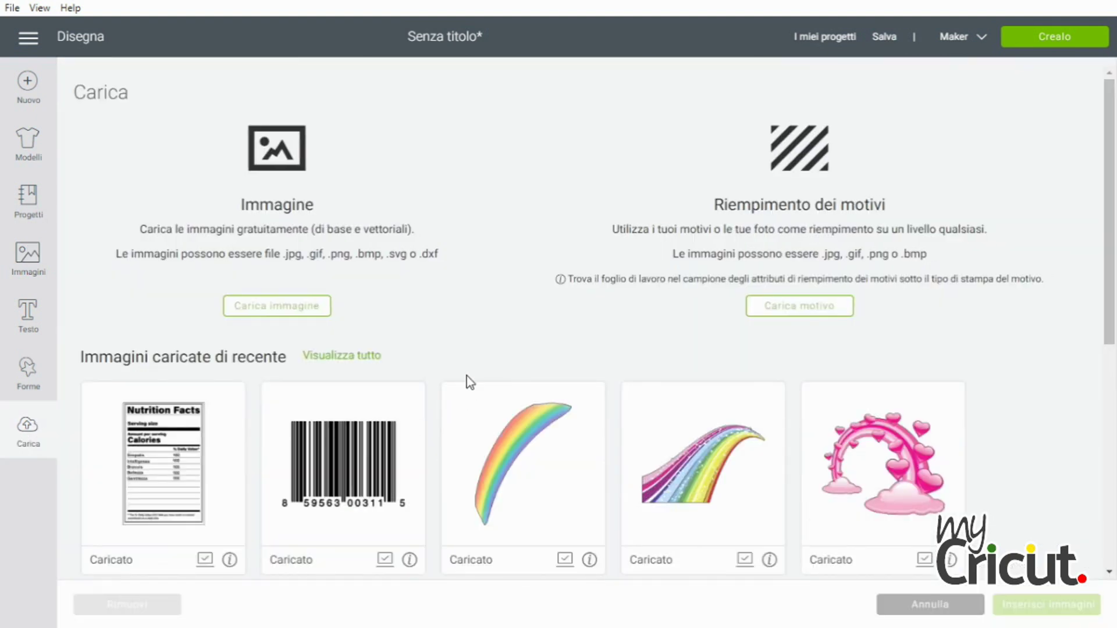
scroll(466, 377, down, 7)
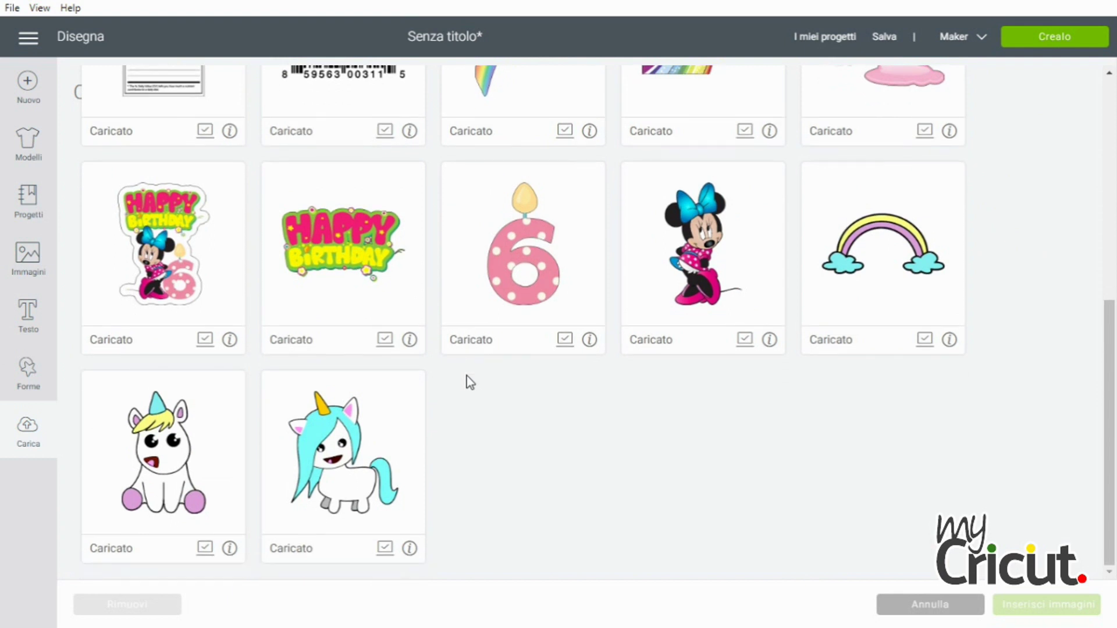
scroll(469, 368, up, 8)
click(346, 357)
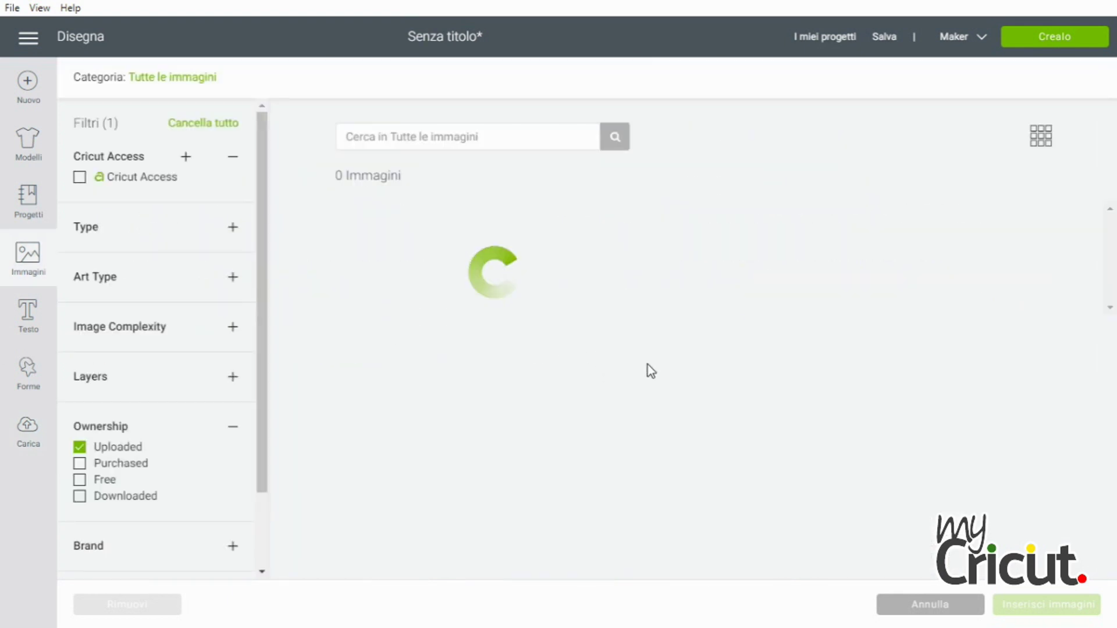
scroll(649, 366, down, 10)
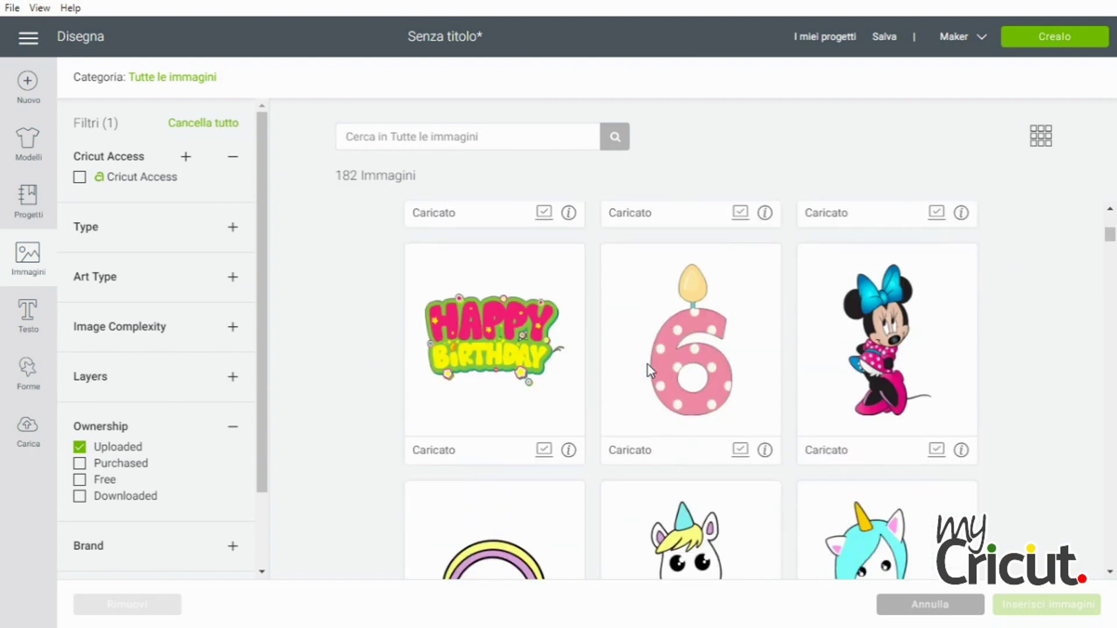
scroll(651, 370, down, 5)
scroll(650, 368, up, 2)
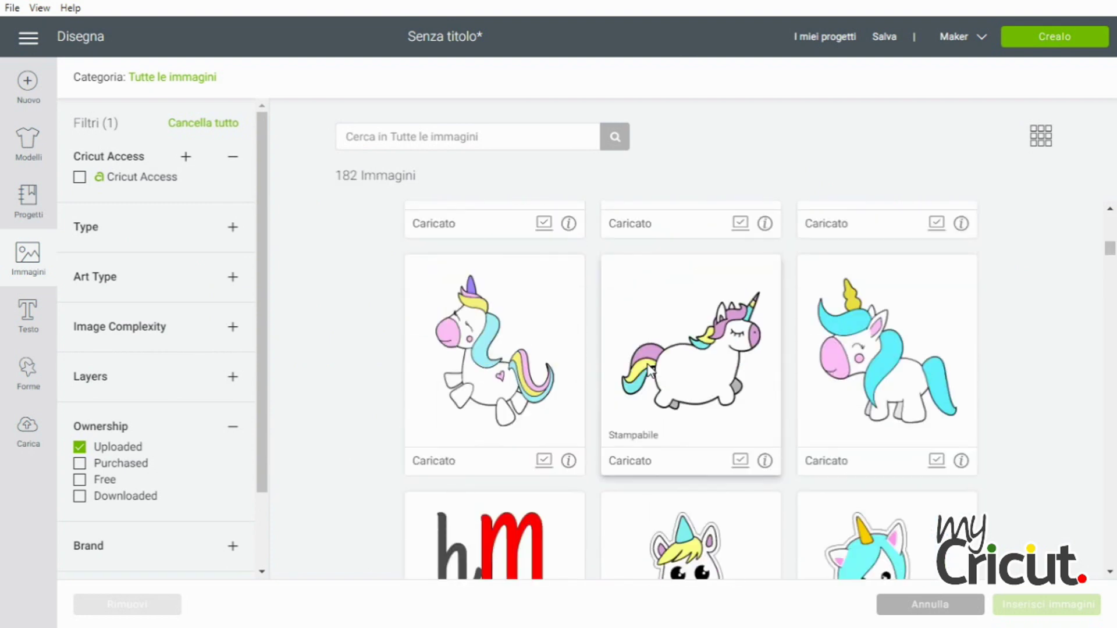
click(877, 390)
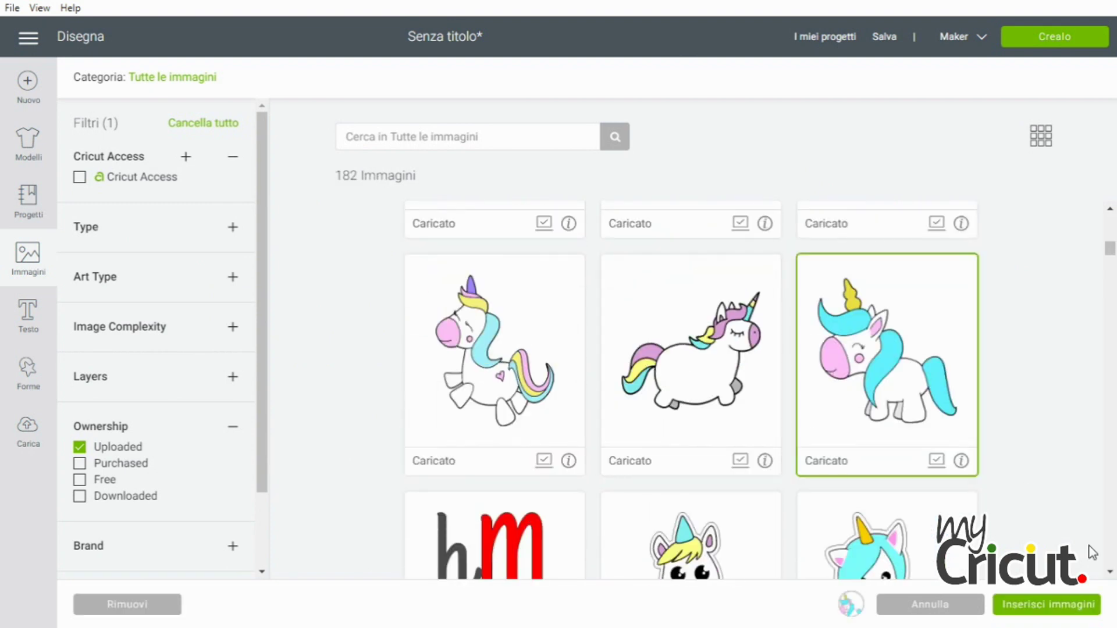
click(1079, 605)
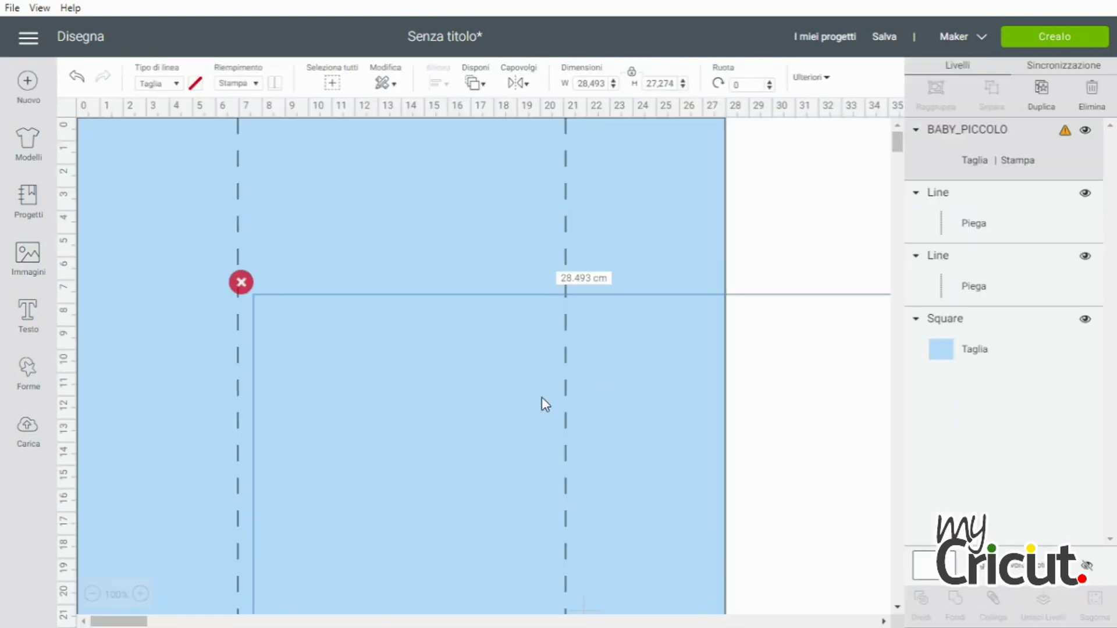
Shrink the unicorn to about 7.7 × 7.3 cm and place it between the score lines near the square's upper edge.
drag(454, 490, 363, 99)
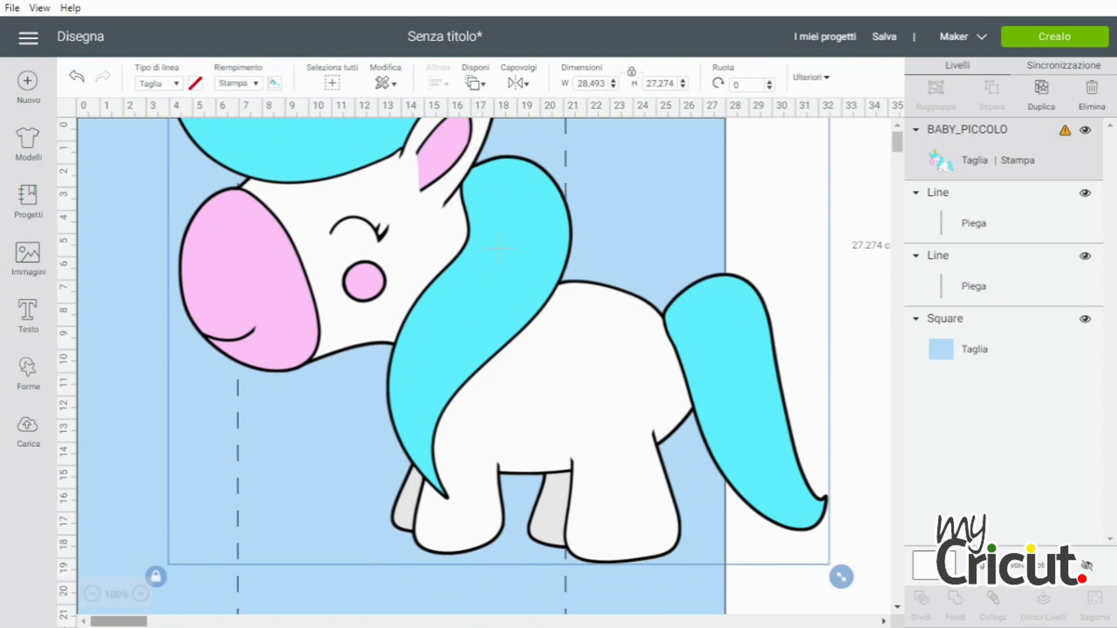
click(92, 596)
drag(654, 605, 294, 379)
drag(198, 198, 333, 244)
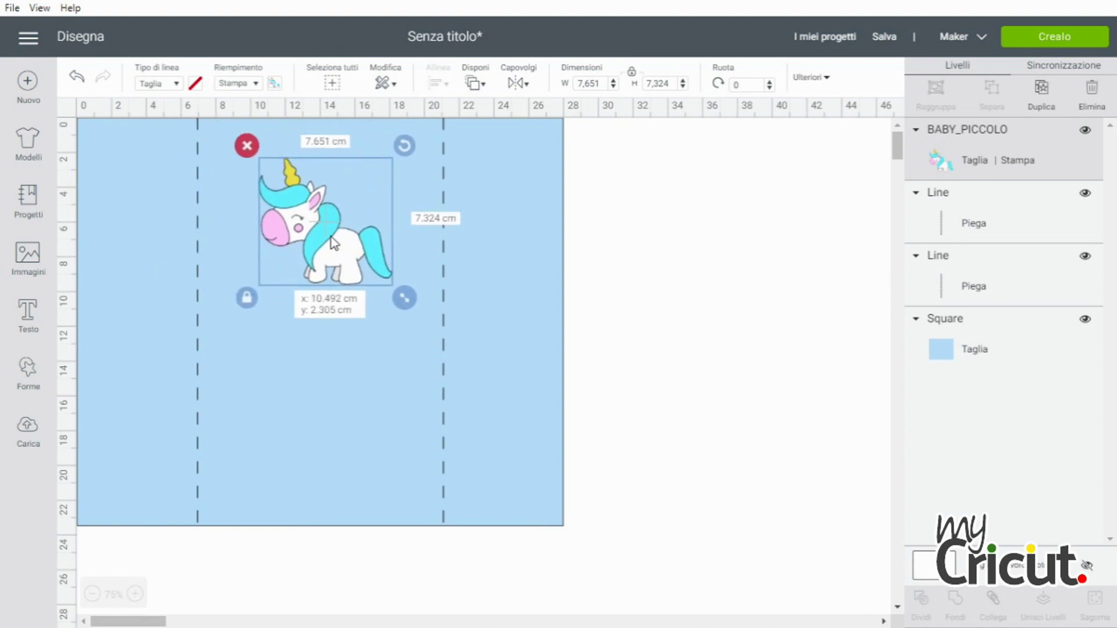
Add a circle about 10.6 cm across over the unicorn and arrange it one level behind the image.
click(31, 370)
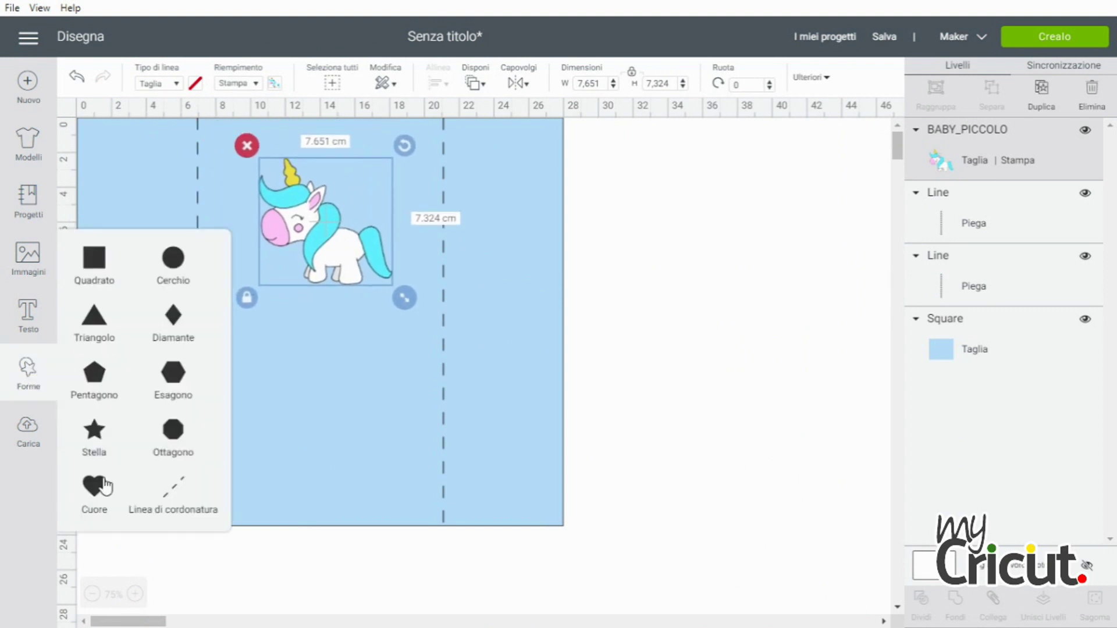
click(170, 274)
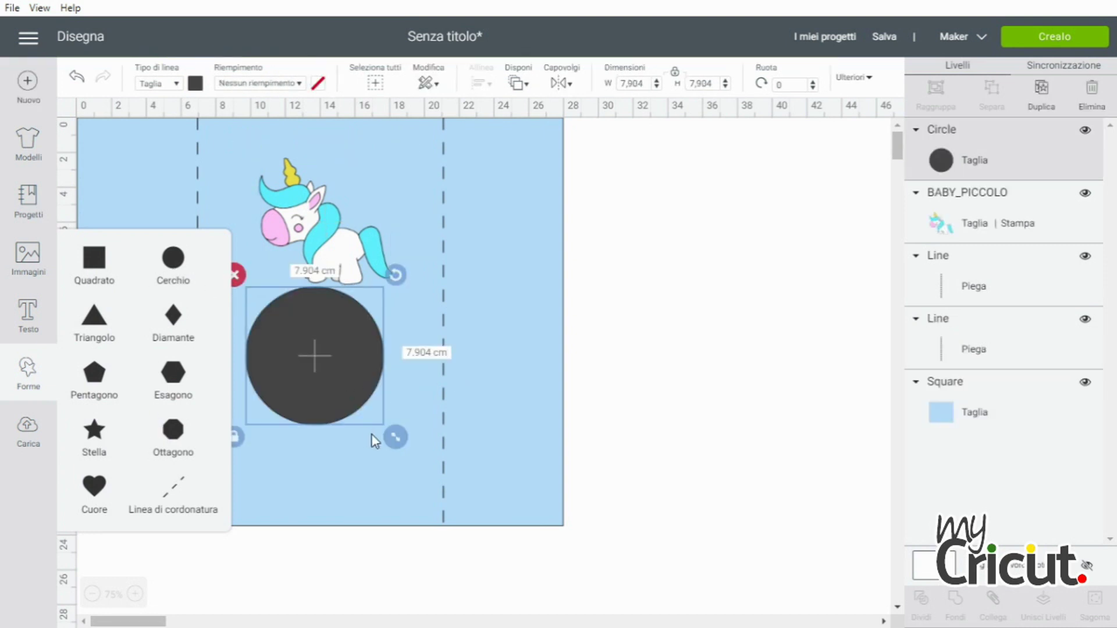
drag(396, 437, 438, 489)
drag(361, 437, 332, 292)
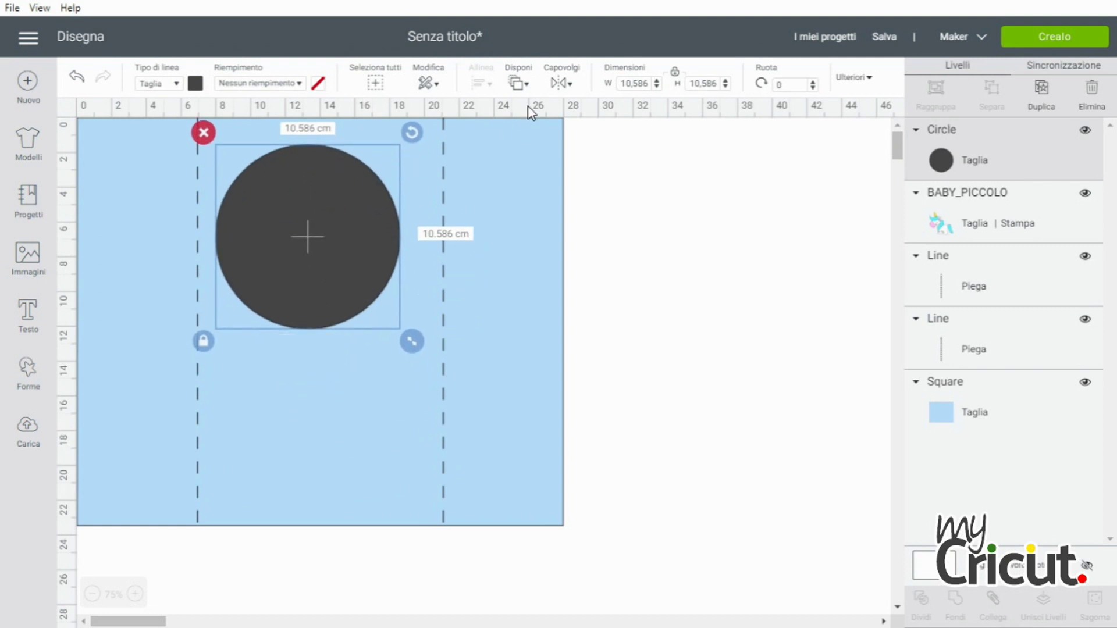
click(518, 83)
click(535, 136)
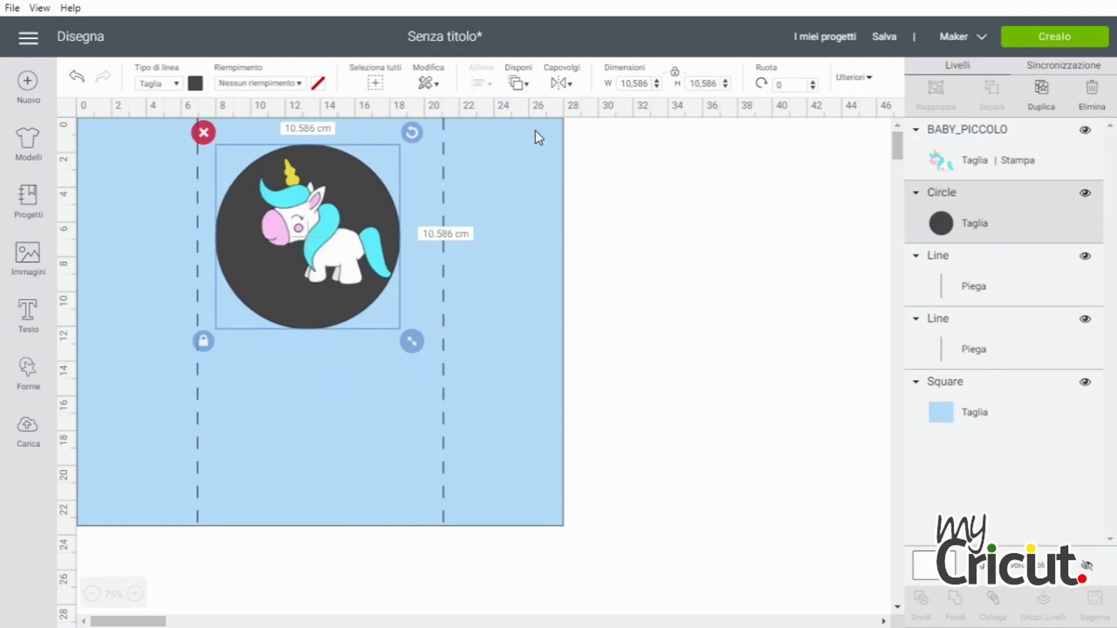
Recolour the circle with a custom light pink, #f1b4ef, and centre the unicorn on it.
click(308, 301)
click(196, 83)
click(233, 170)
click(256, 263)
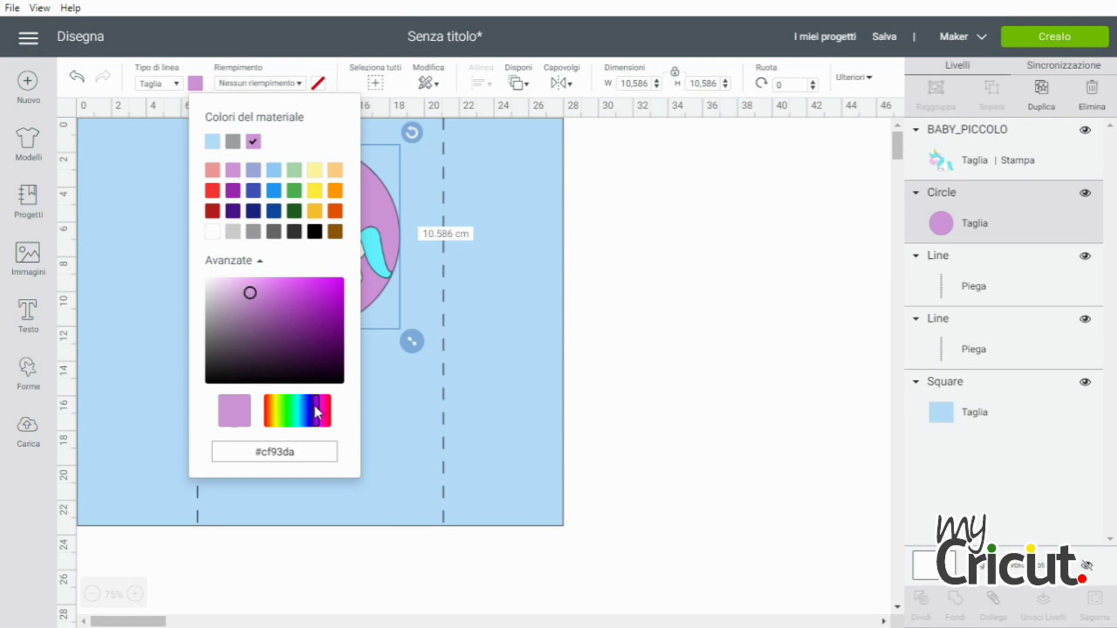
drag(316, 407, 321, 410)
drag(243, 293, 241, 285)
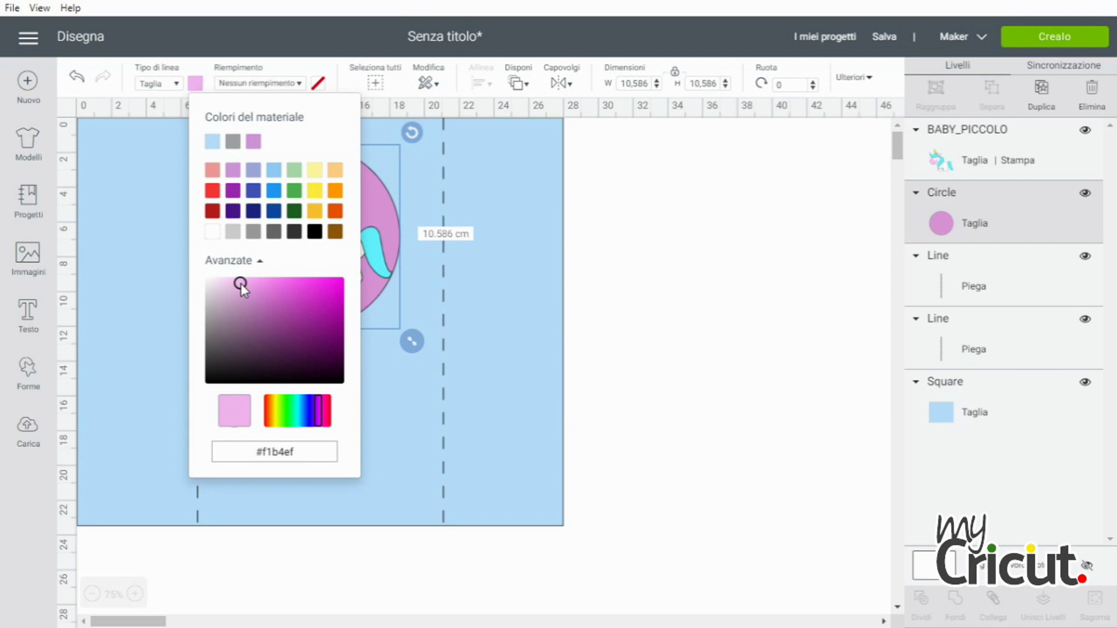
click(629, 287)
mouse_move(304, 251)
mouse_down()
mouse_move(326, 249)
mouse_move(322, 262)
mouse_up()
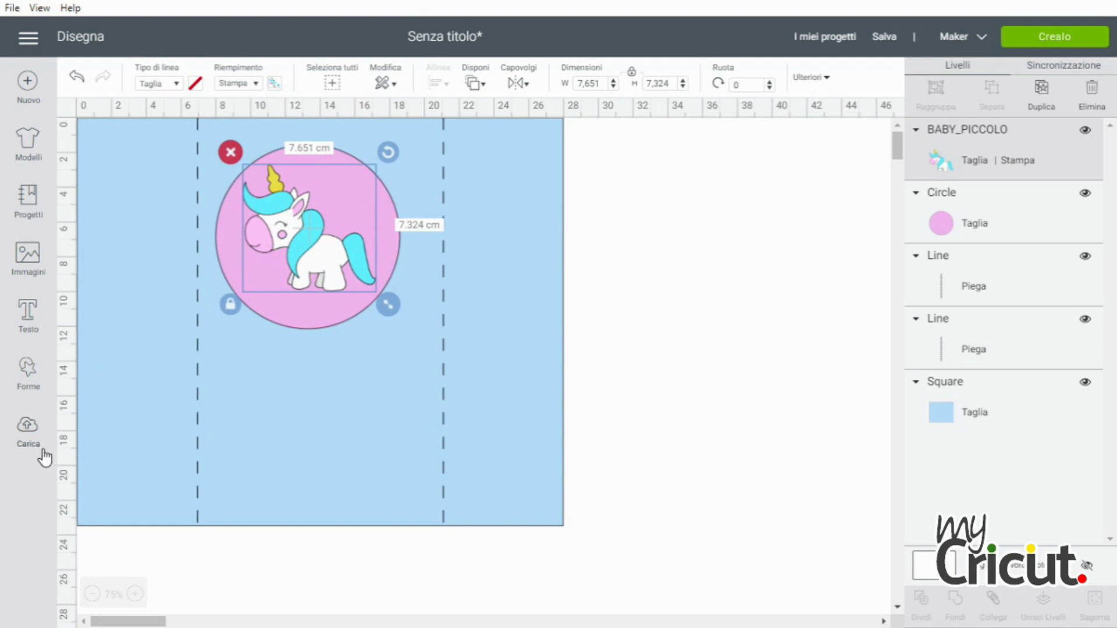
Insert the uploaded image of the yellow-and-pink rainbow arch with a light-blue cloud at each end.
click(28, 432)
scroll(487, 378, down, 1)
scroll(488, 378, up, 1)
scroll(488, 378, down, 3)
click(915, 526)
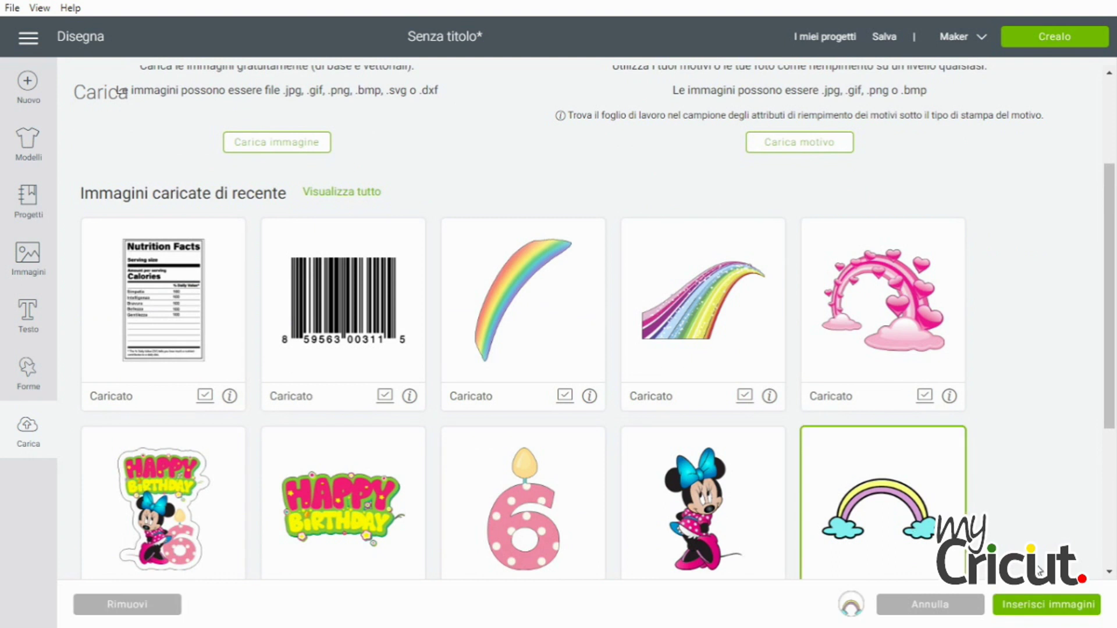
click(1060, 605)
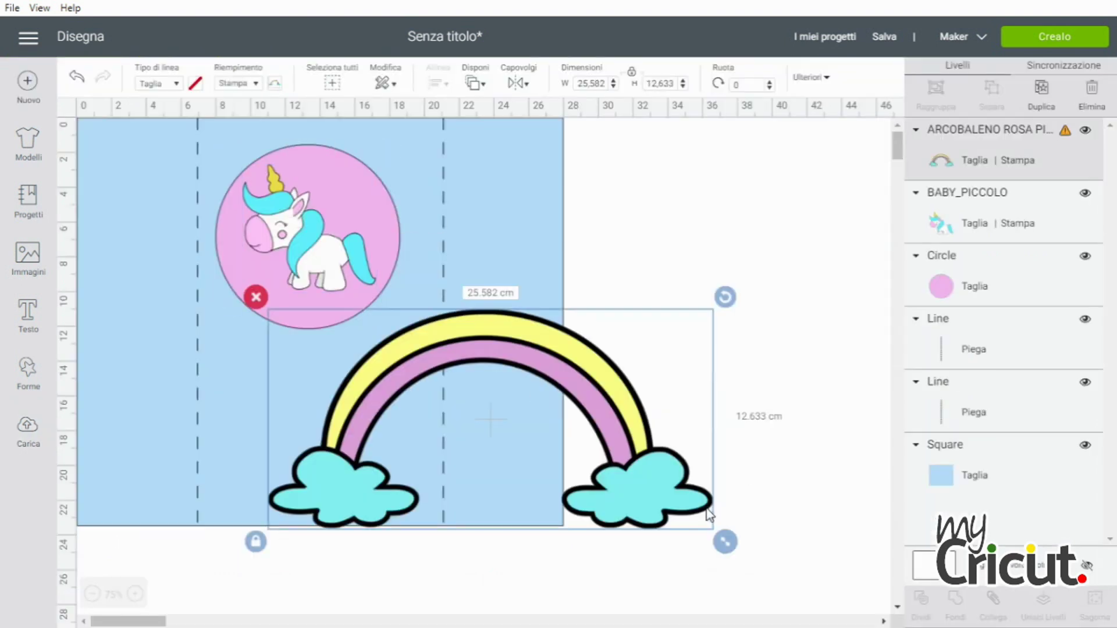
Shrink the rainbow to about 3.7 × 3.4 cm, rotate it about 39° and place it on the pink circle above the unicorn's back.
drag(725, 542, 362, 400)
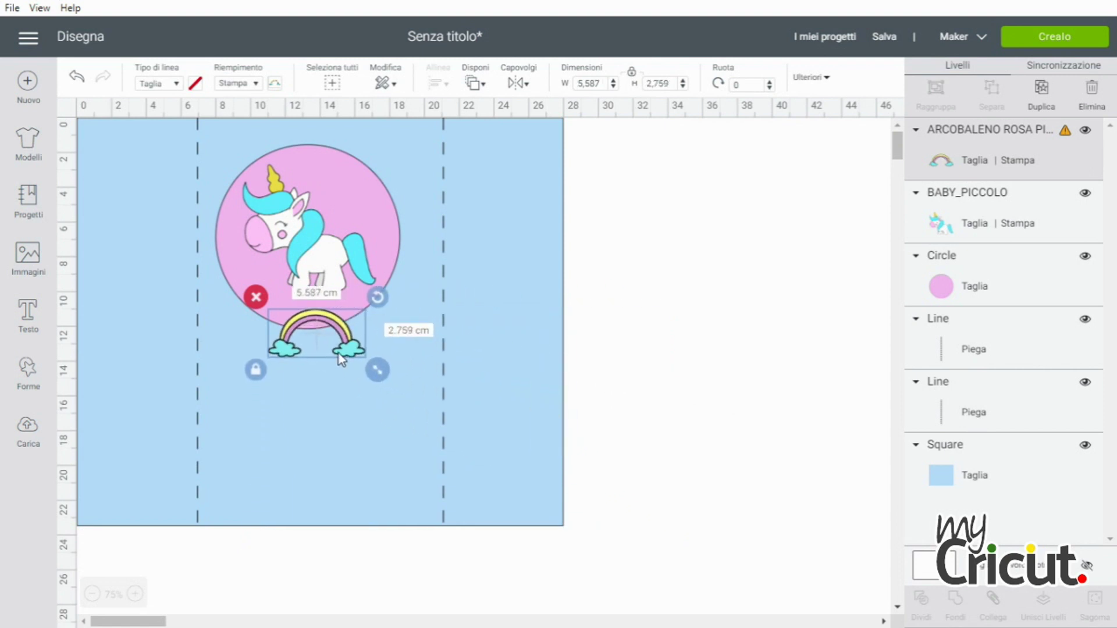
drag(378, 297, 373, 201)
drag(396, 236, 377, 232)
drag(379, 147, 361, 202)
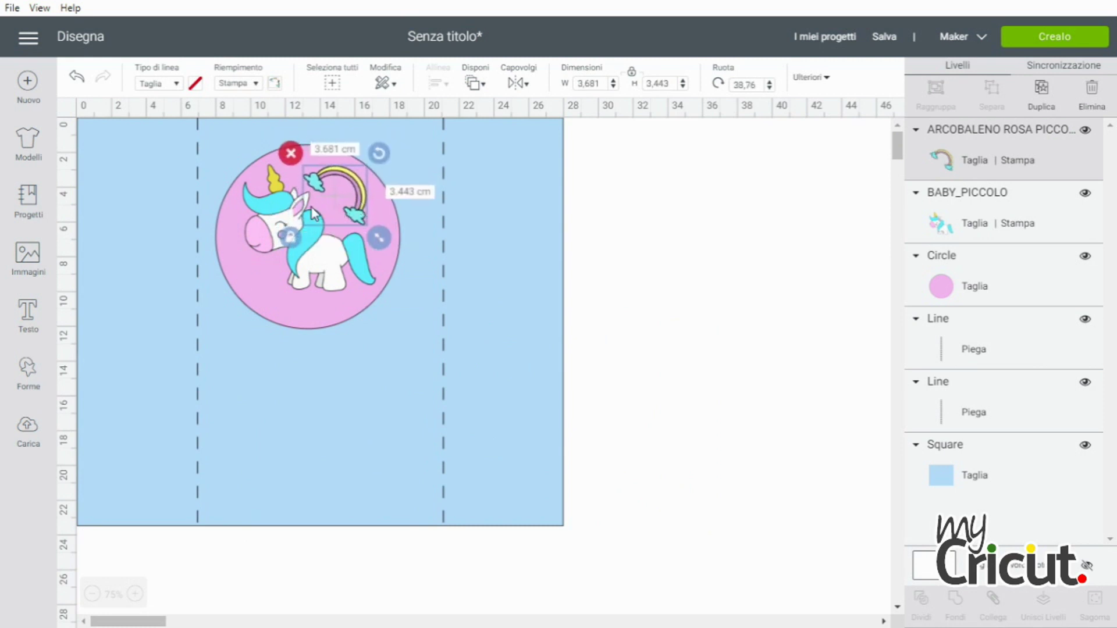
Search the image library for "nuvole" and insert the picture of two light-blue clouds with curled outlines.
click(35, 261)
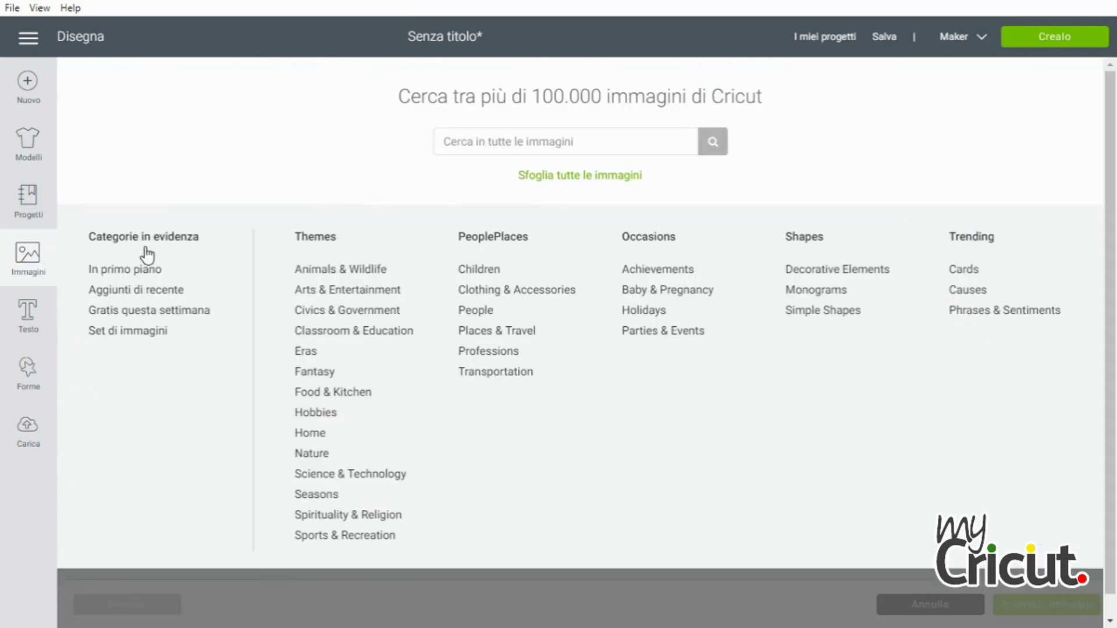
click(554, 141)
text(nuvole)
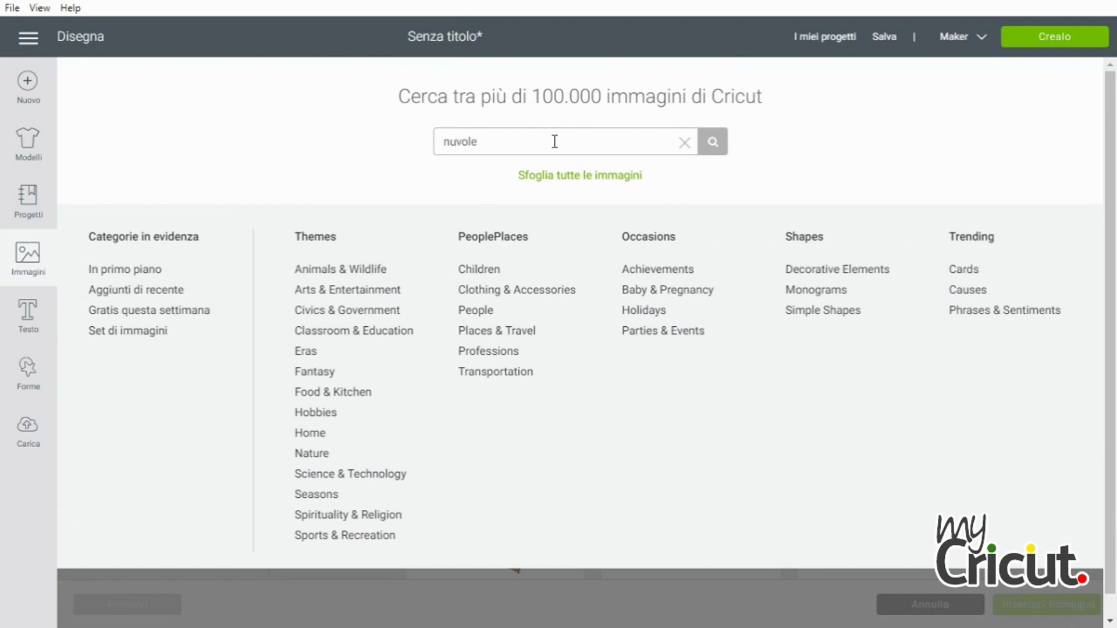
click(712, 147)
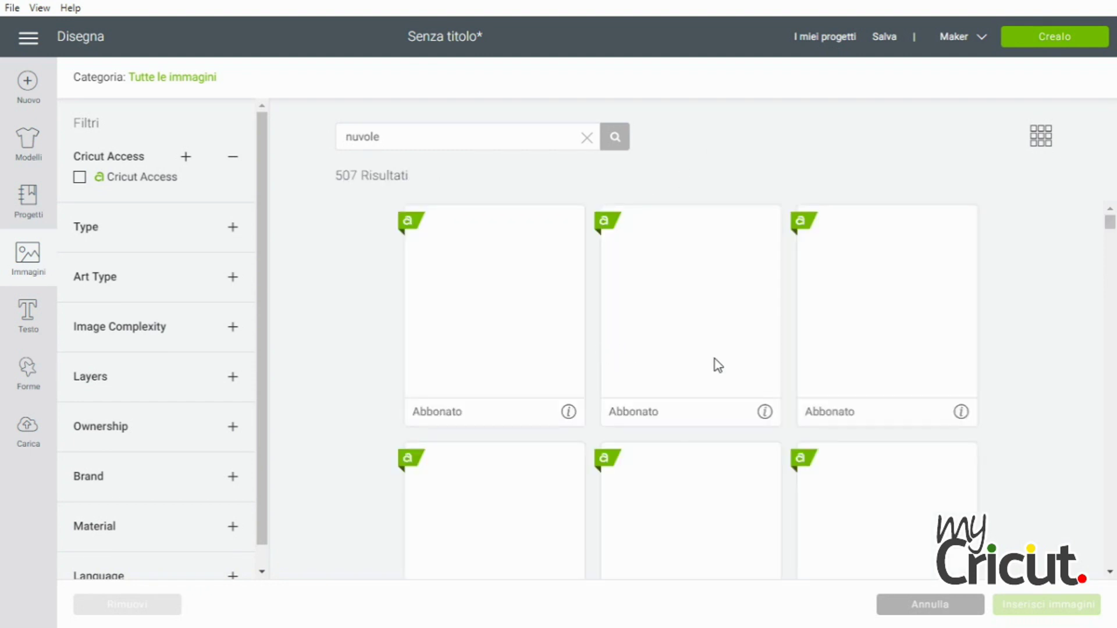
scroll(718, 365, down, 15)
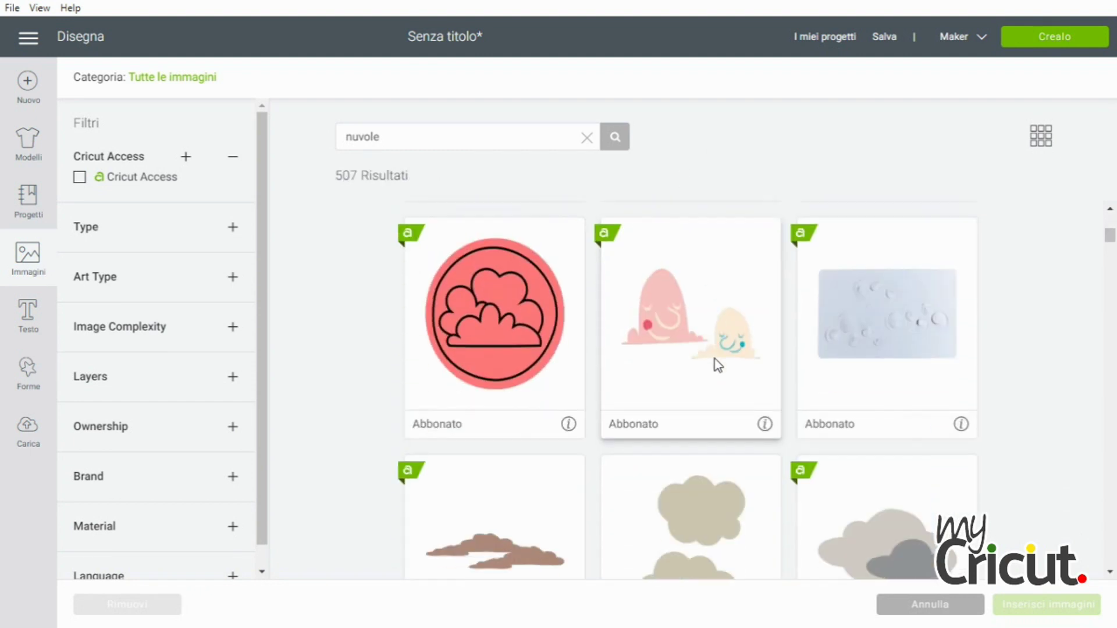
scroll(716, 364, down, 3)
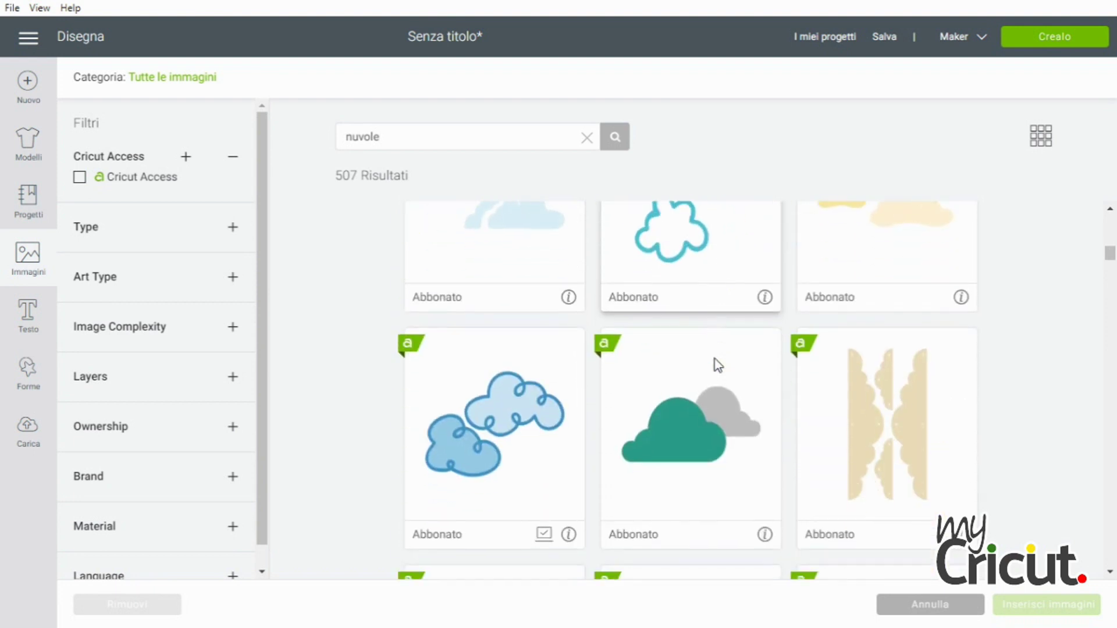
click(491, 402)
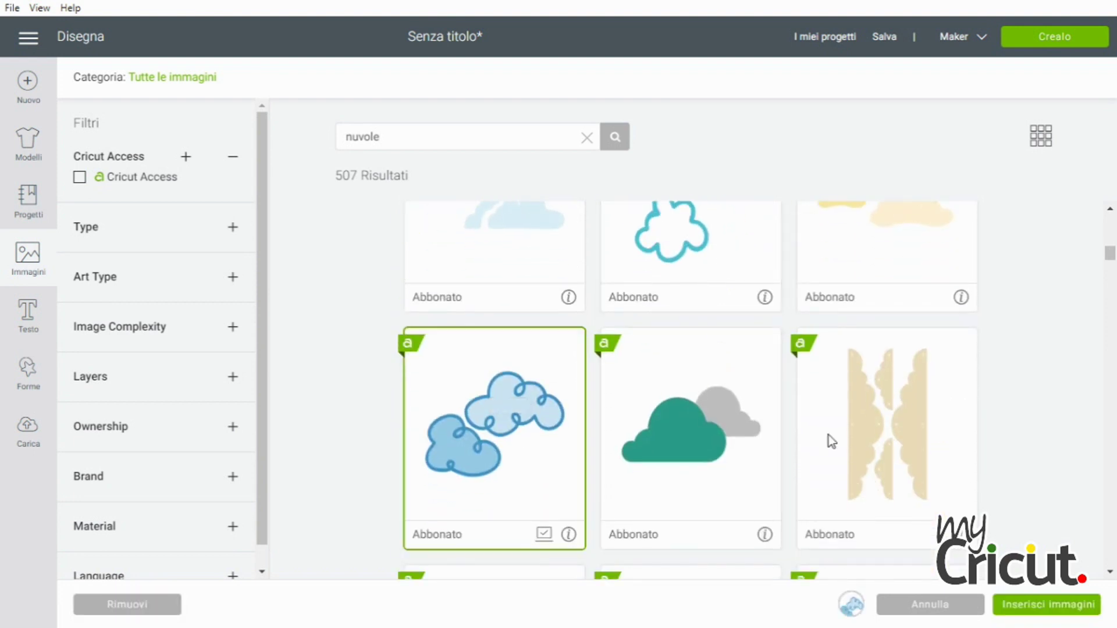
click(1069, 605)
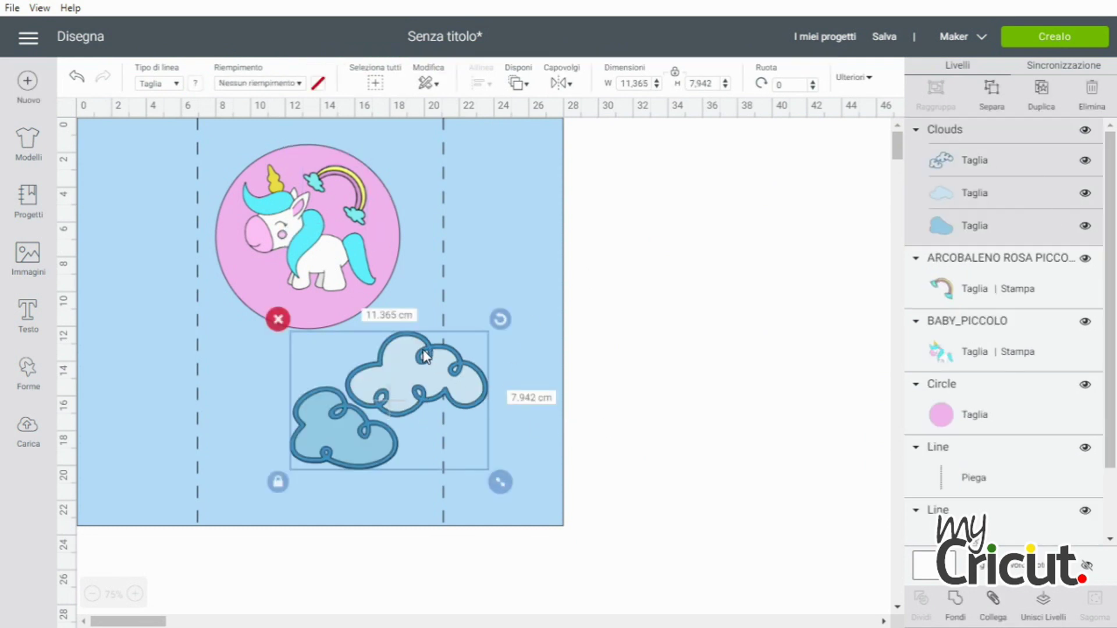
Hide the outline layer of the clouds image and recolour both cloud shapes white.
click(1086, 162)
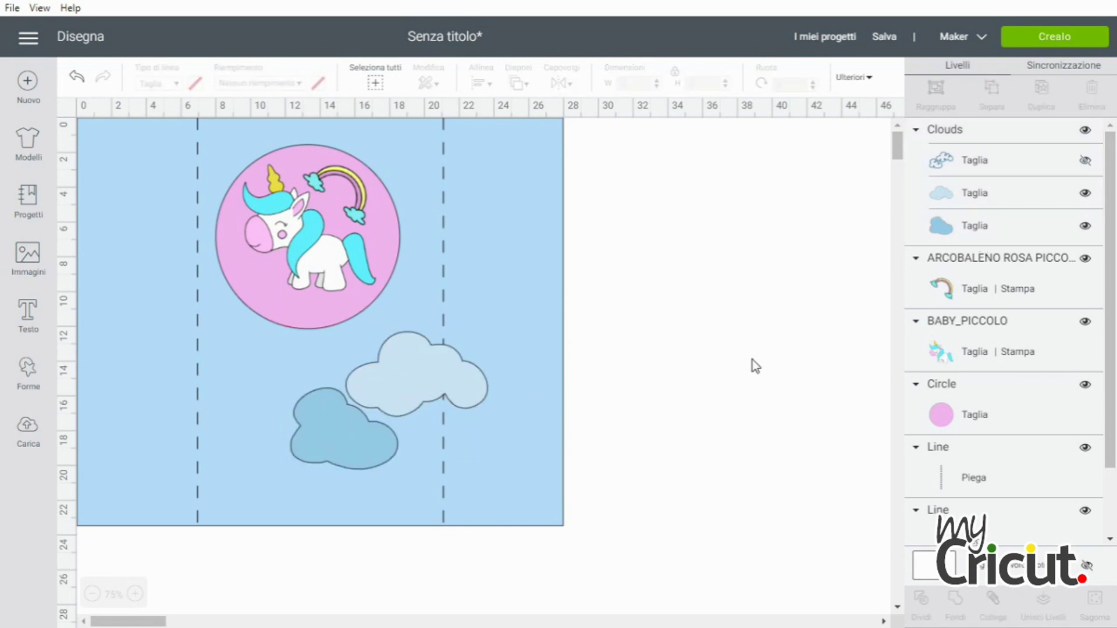
click(943, 204)
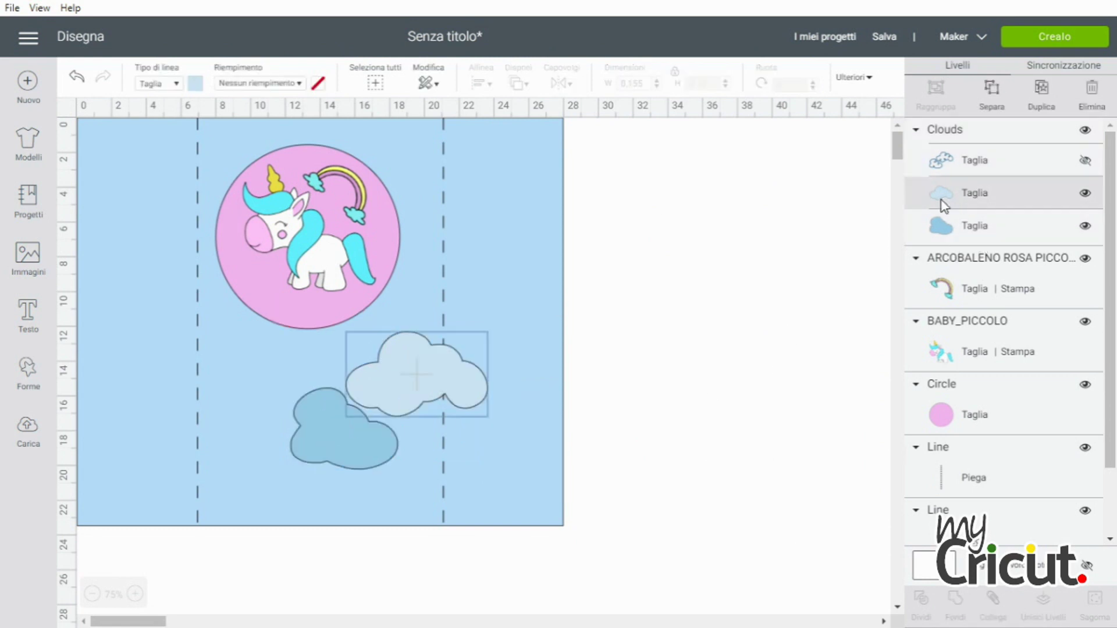
click(196, 83)
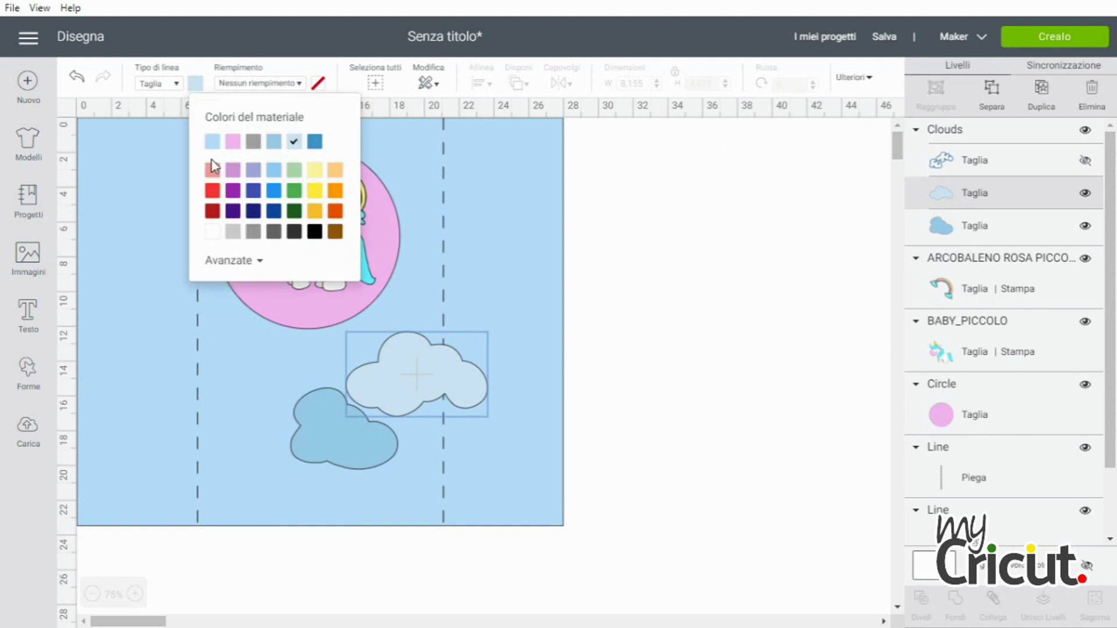
click(212, 233)
click(938, 227)
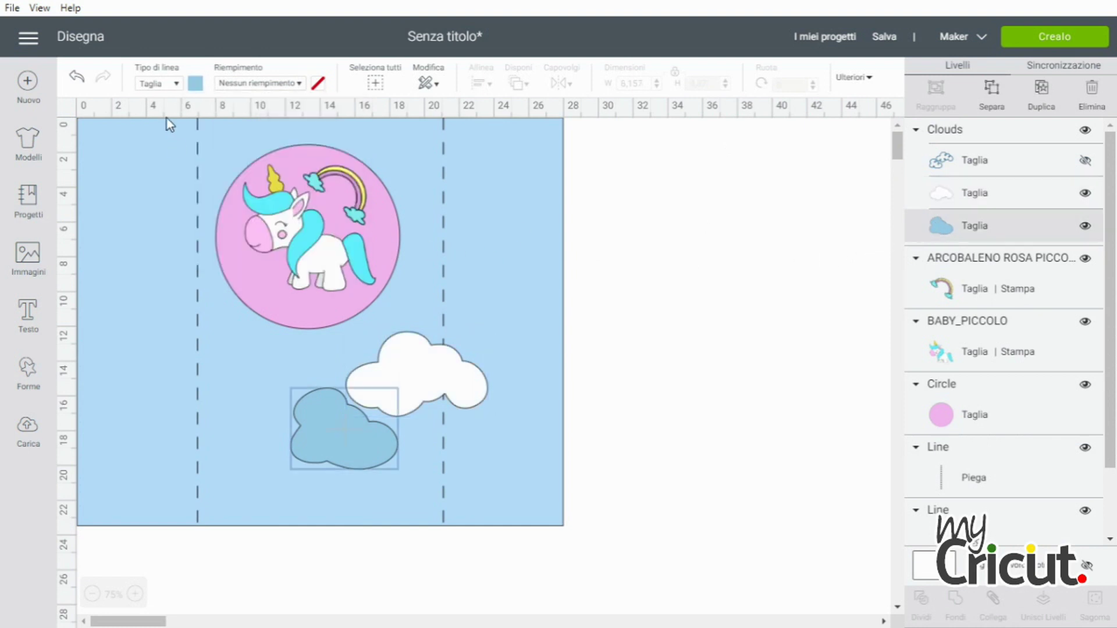
click(195, 83)
click(209, 234)
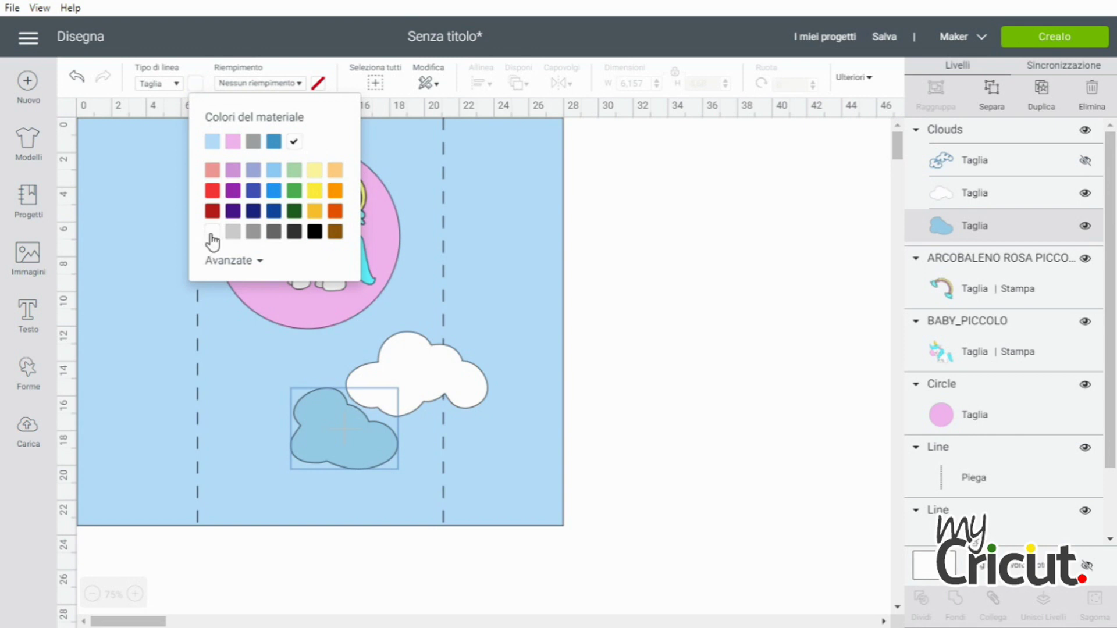
Move the clouds onto the pink circle, send them one level back and shrink them to about 7.2 × 5 cm.
click(367, 459)
drag(366, 460, 291, 320)
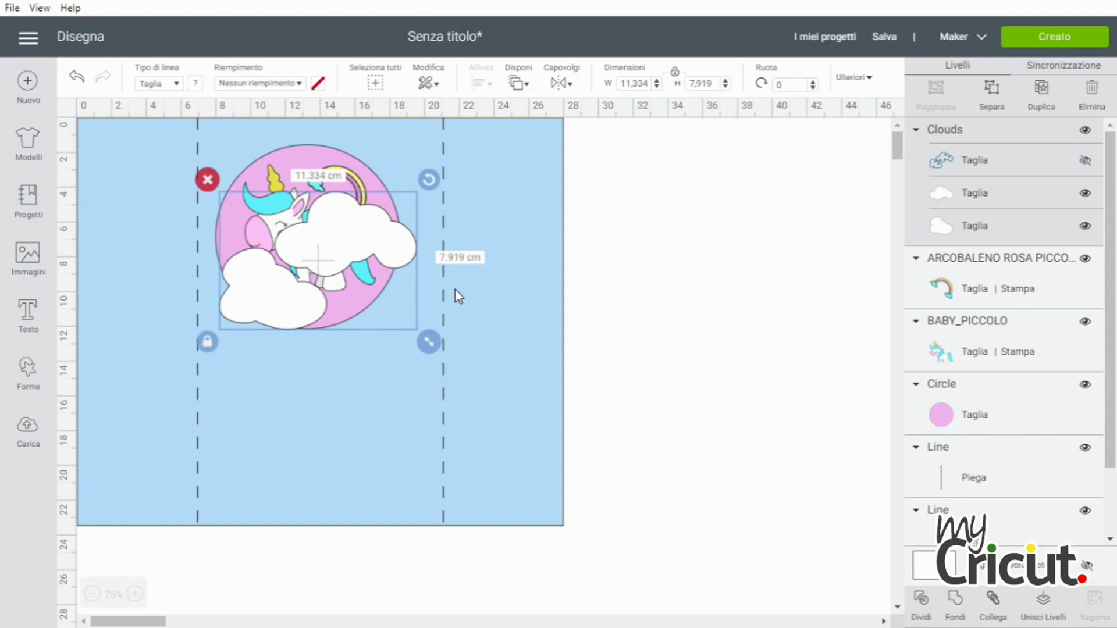
click(520, 87)
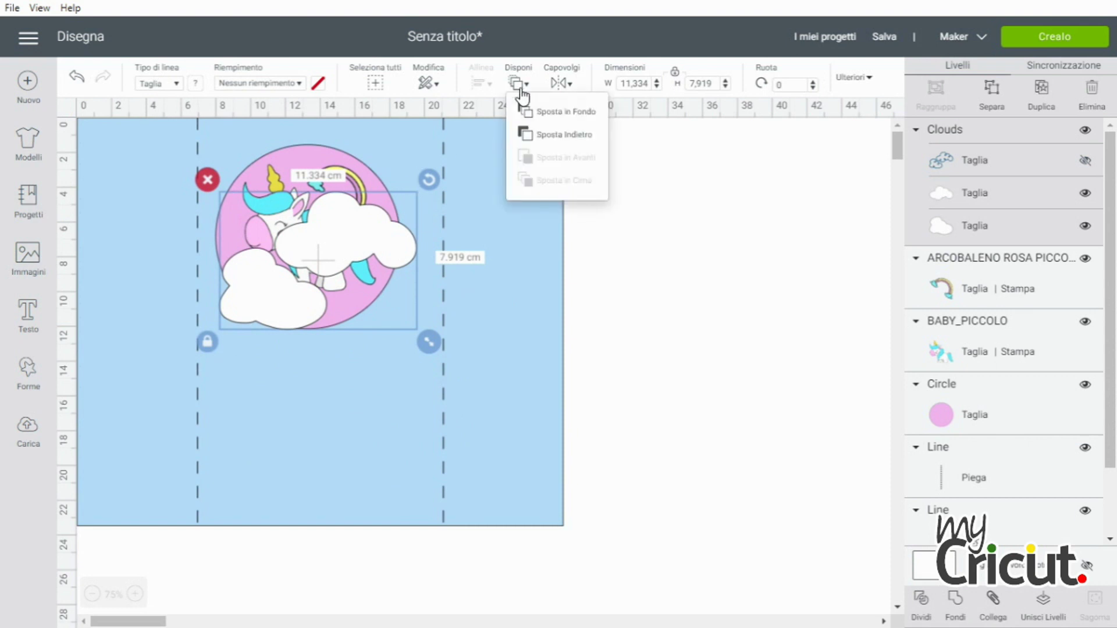
click(532, 130)
drag(429, 342, 358, 292)
drag(295, 216, 320, 258)
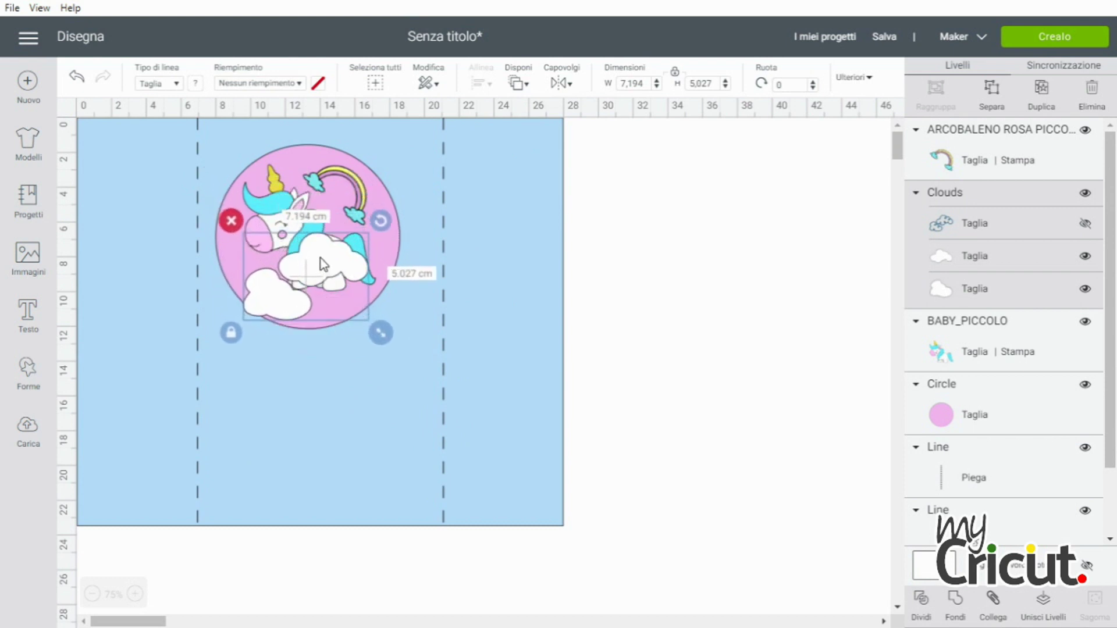
Rotate the clouds about 205°, send them one level back behind the unicorn and nudge them under its feet.
drag(379, 226, 225, 294)
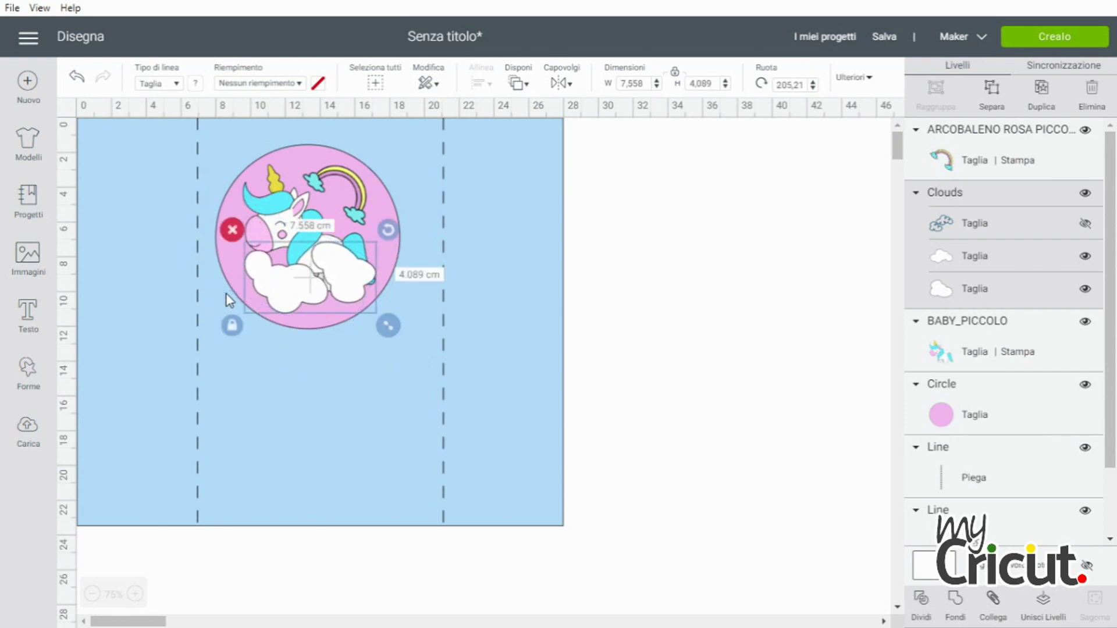
click(518, 84)
click(526, 135)
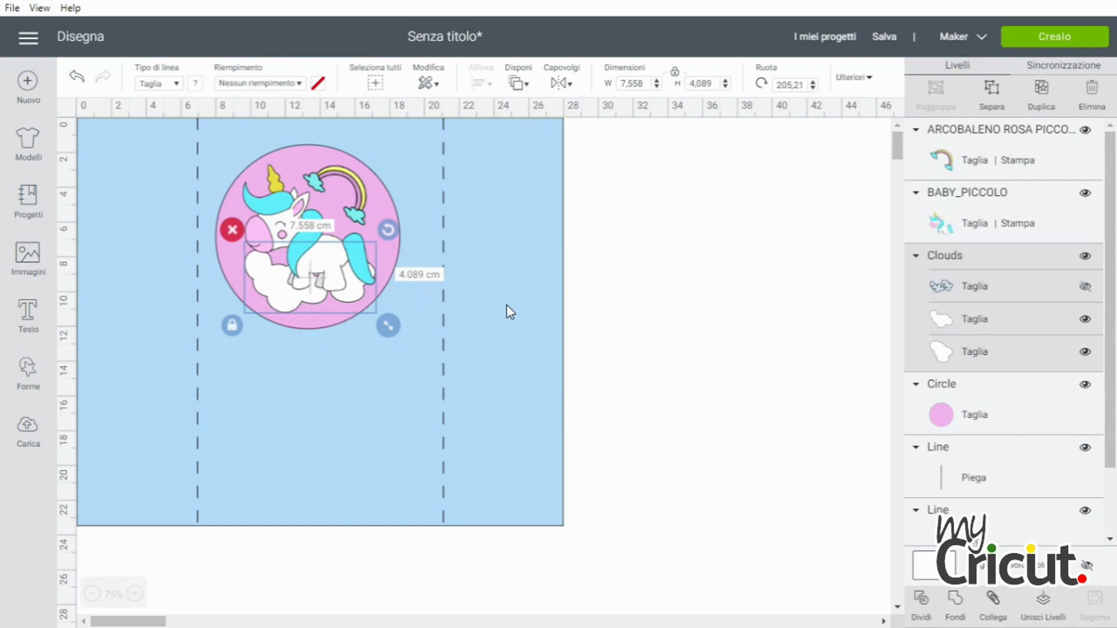
key(Left)
key(Left)
key(Left)
key(Down)
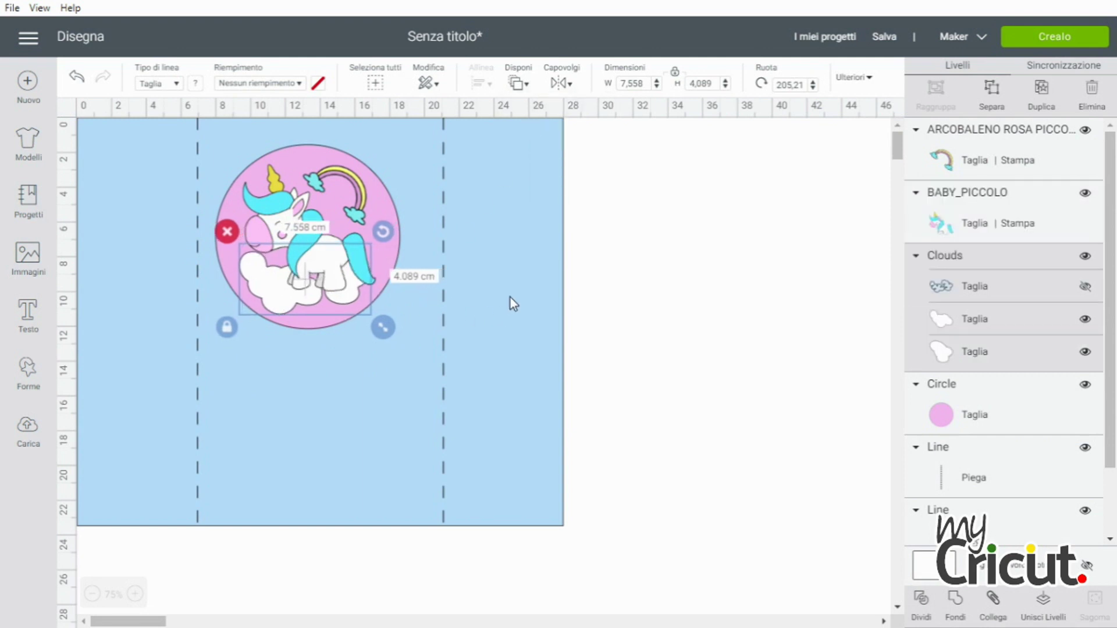
Save the project as PATATINE PARTY.
click(885, 37)
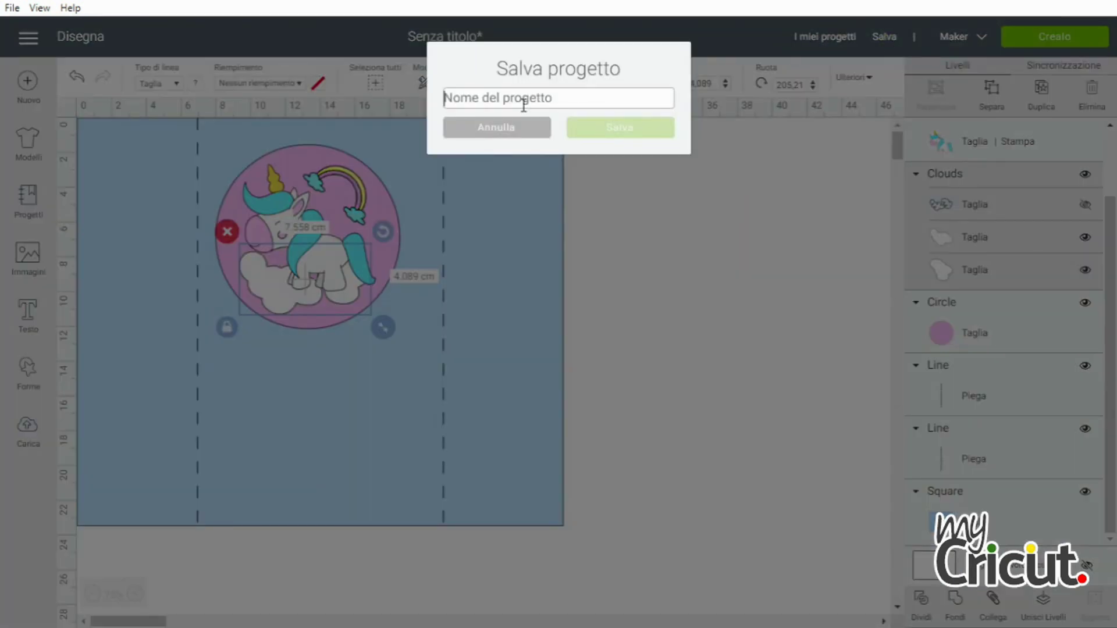
text(PATATINE PAR)
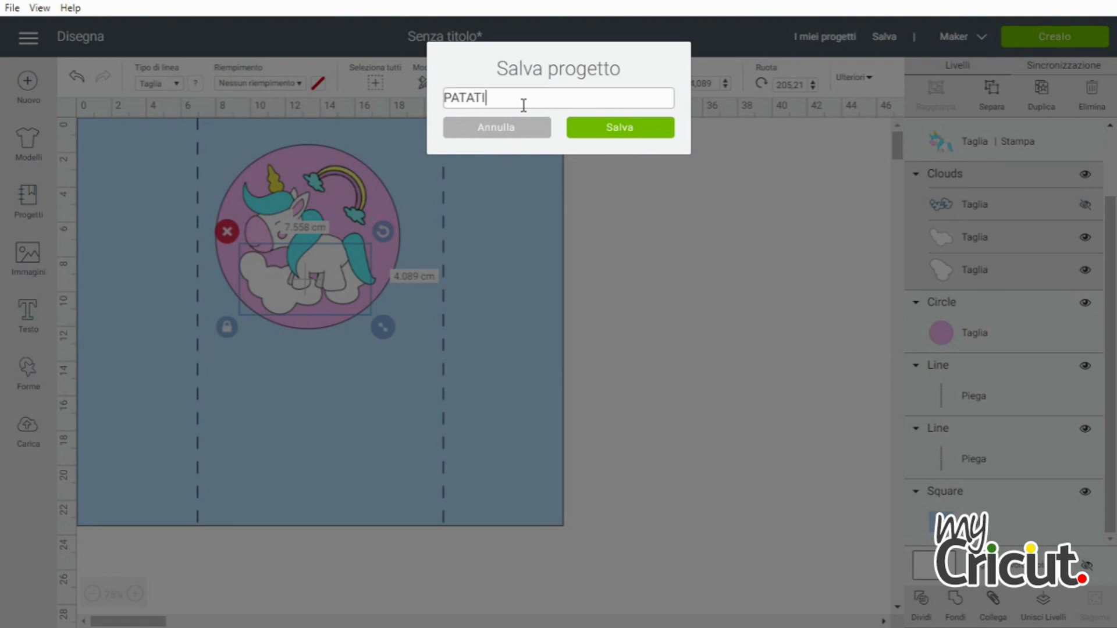
text(TY)
click(605, 134)
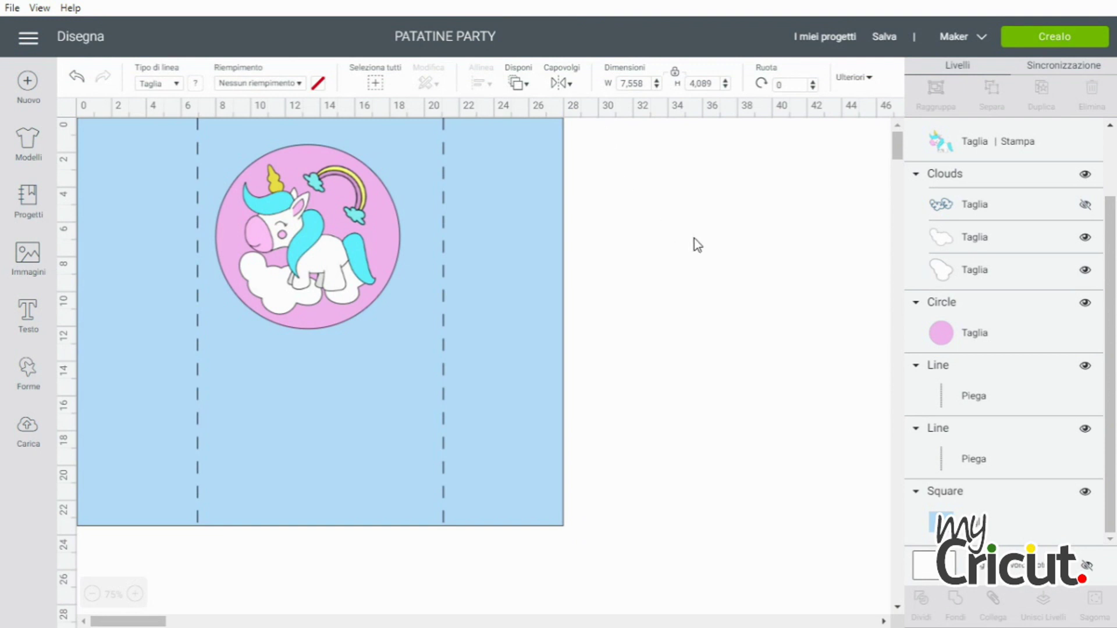
Group the rainbow, unicorn, clouds and circle, and move the group to the middle between the score lines.
click(960, 144)
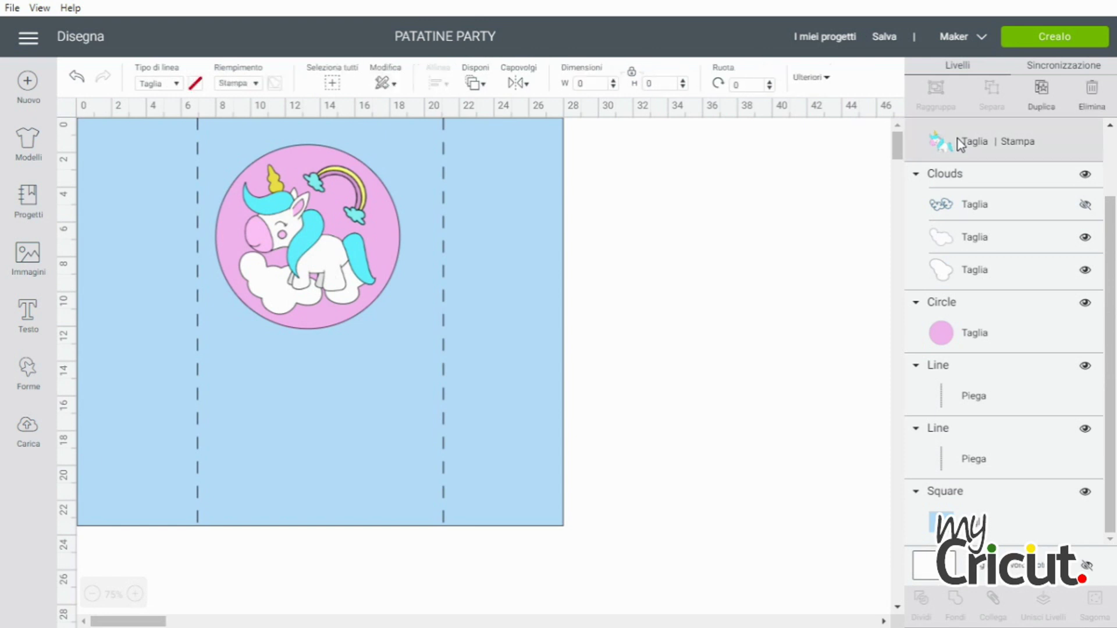
shift+click(971, 181)
shift+click(979, 338)
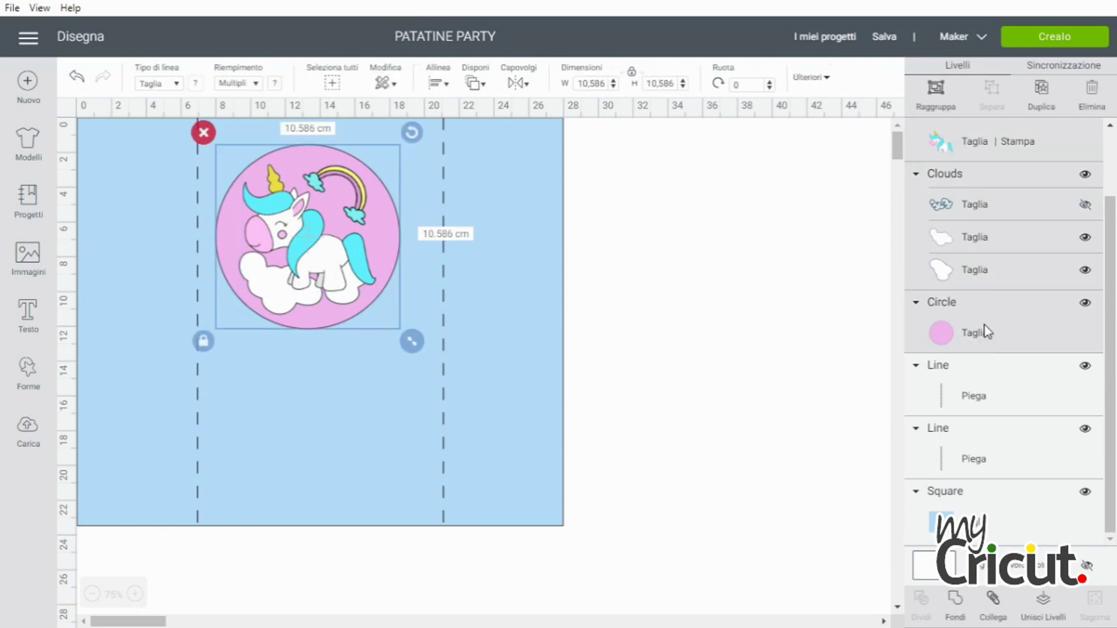
click(934, 96)
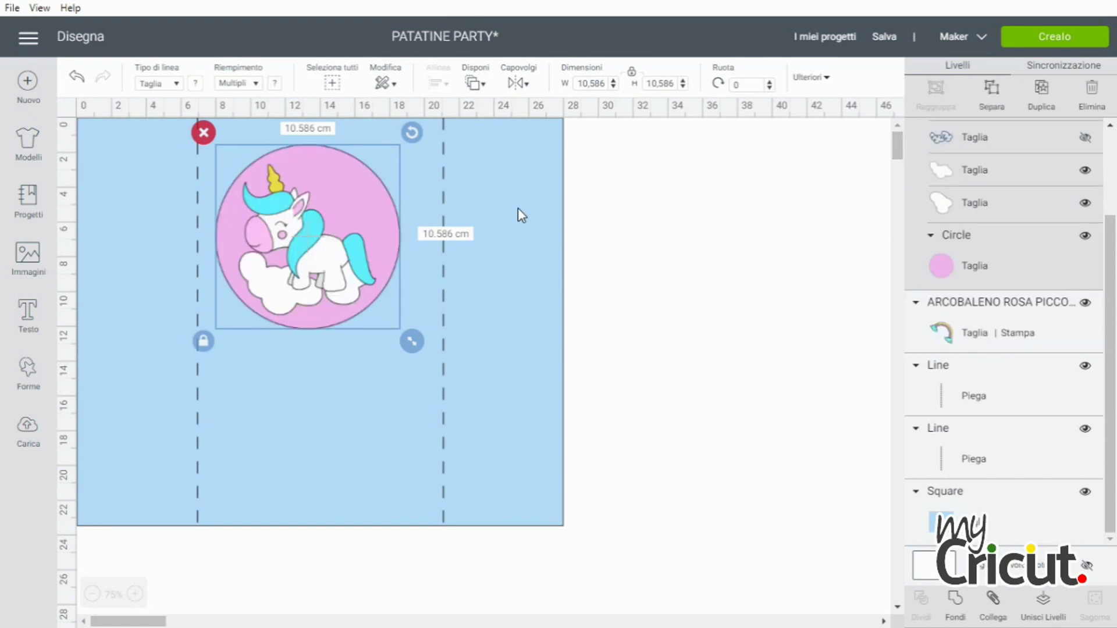
drag(348, 243, 361, 238)
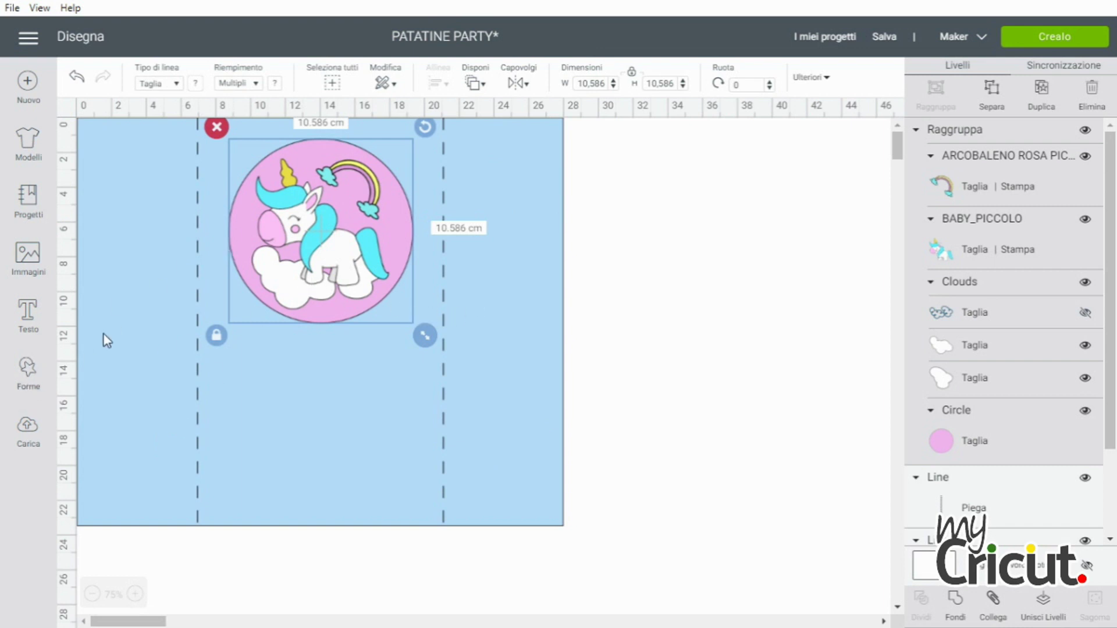
Add a square beside the wrapper and unlock its proportions.
click(29, 372)
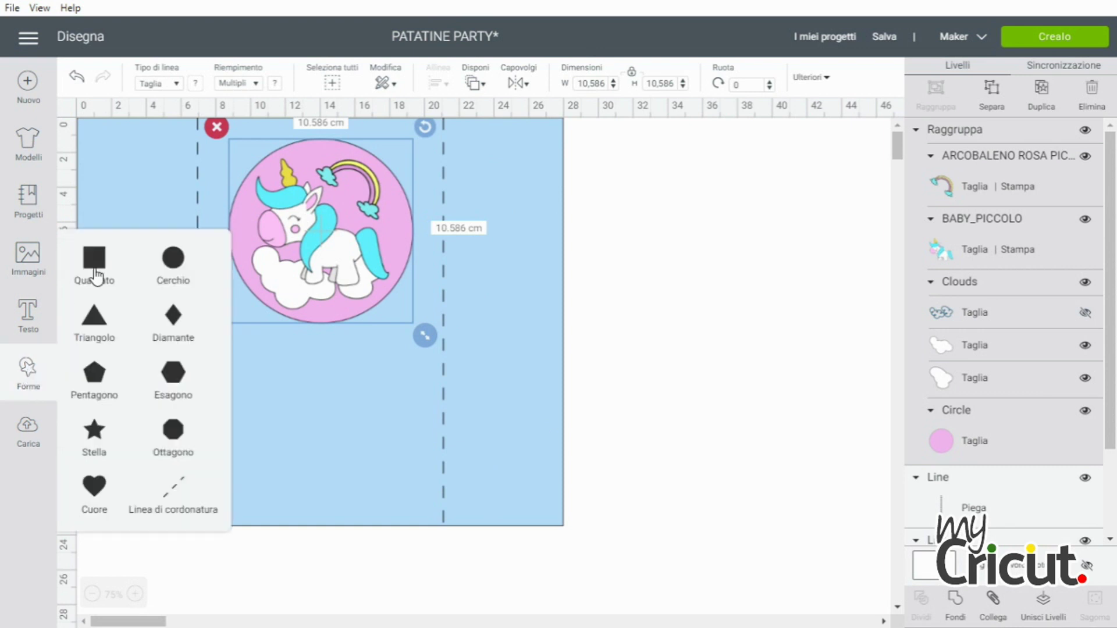
click(93, 259)
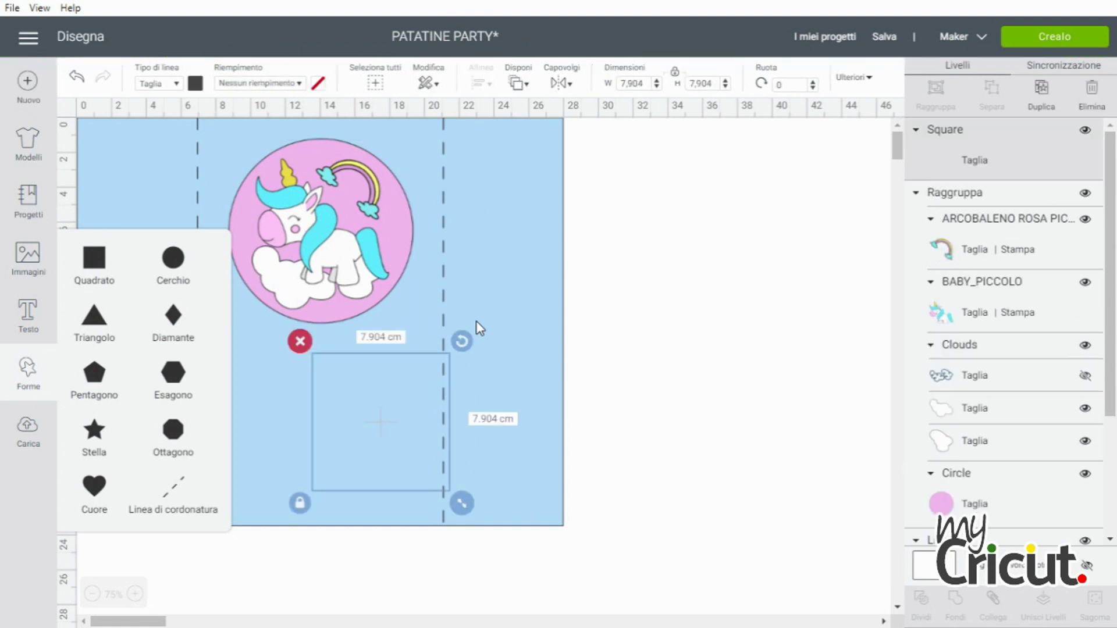
drag(414, 386, 660, 284)
click(541, 404)
Resize the new square to 28 × 2.5 cm and place it as a strip across the wrapper near its upper edge, behind the unicorn circle.
drag(650, 84, 615, 81)
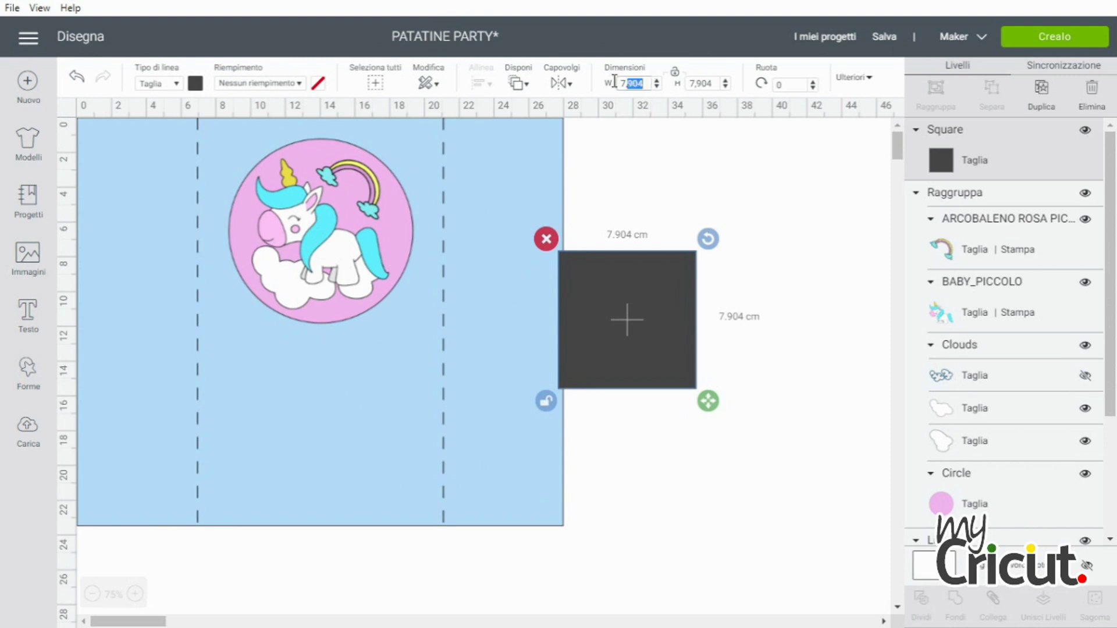
text(28)
key(Tab)
text(2,5)
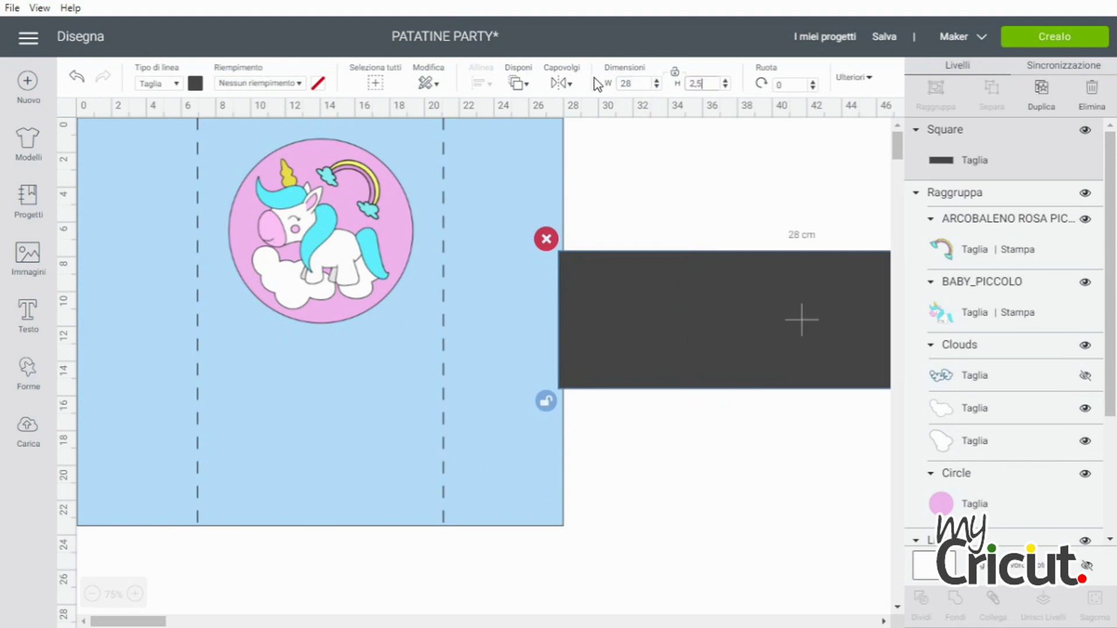
key(Return)
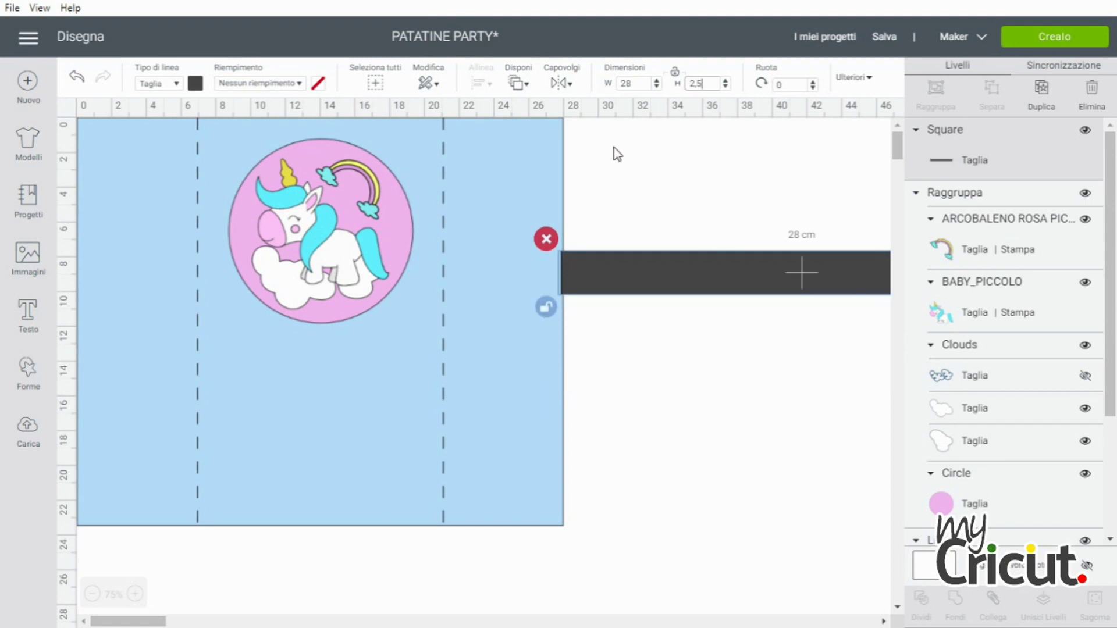
drag(763, 265, 277, 136)
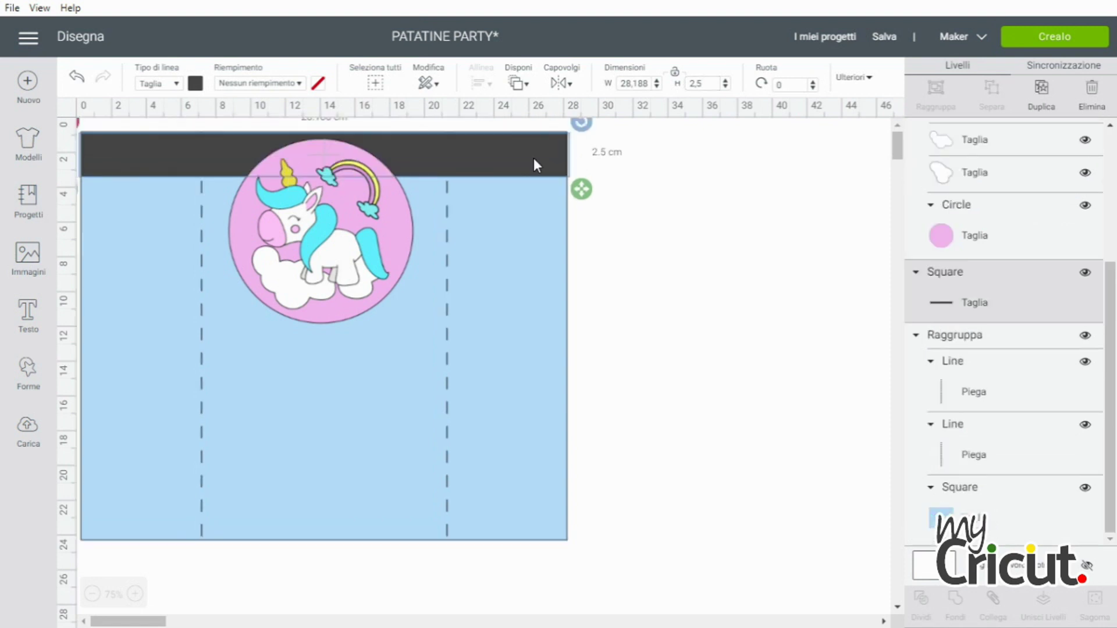
Duplicate the dark strip along the wrapper's lower edge and colour both edge strips pink.
click(1041, 96)
drag(512, 184, 494, 534)
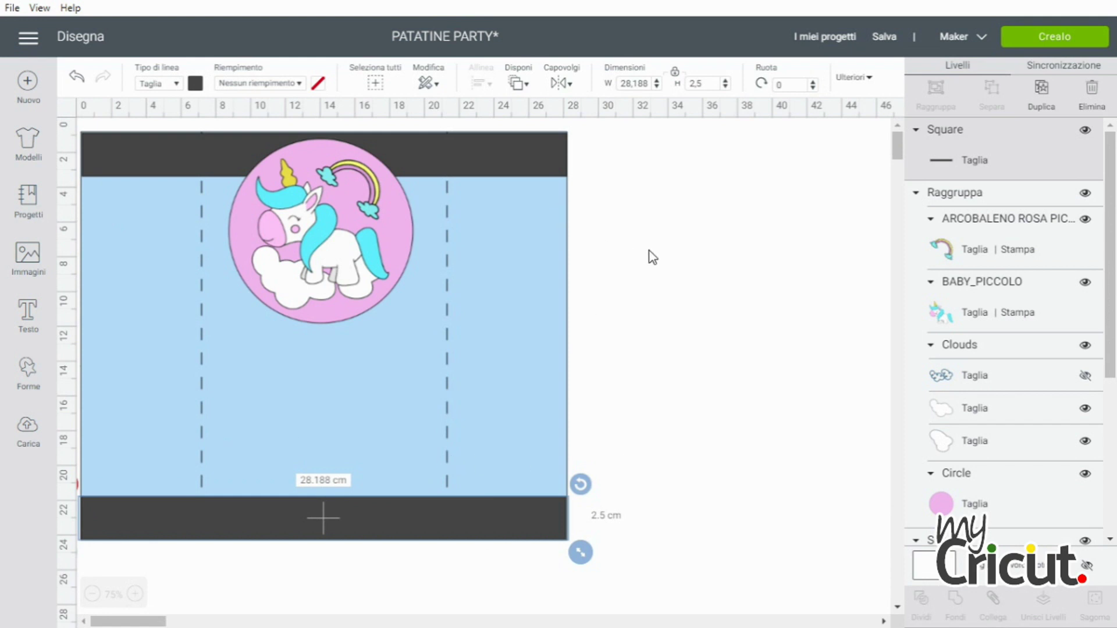
click(195, 84)
click(253, 143)
click(455, 154)
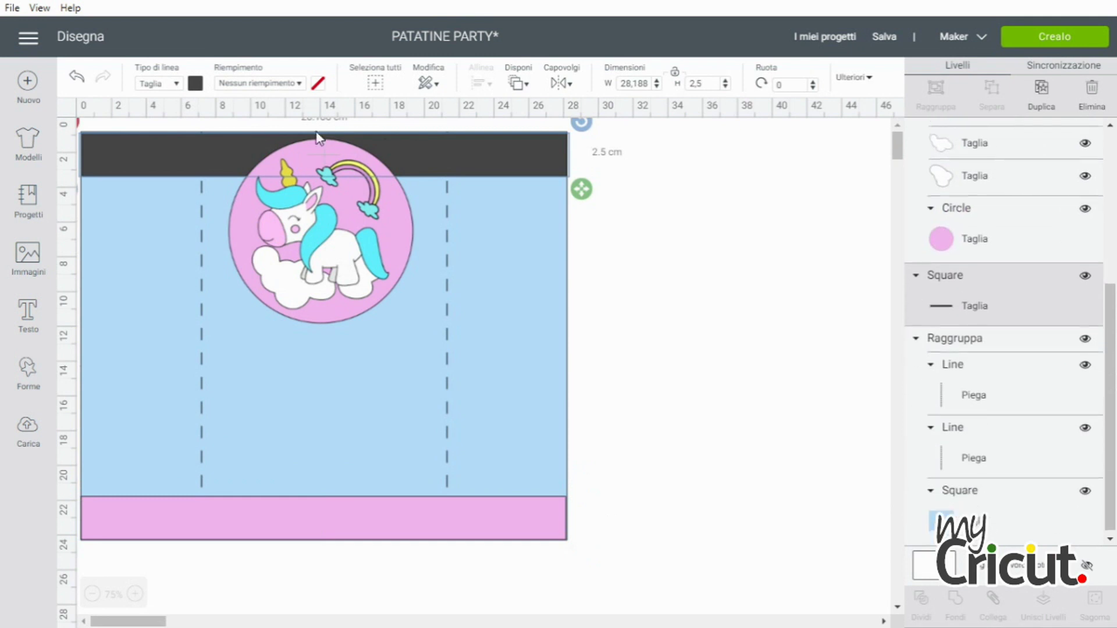
click(195, 83)
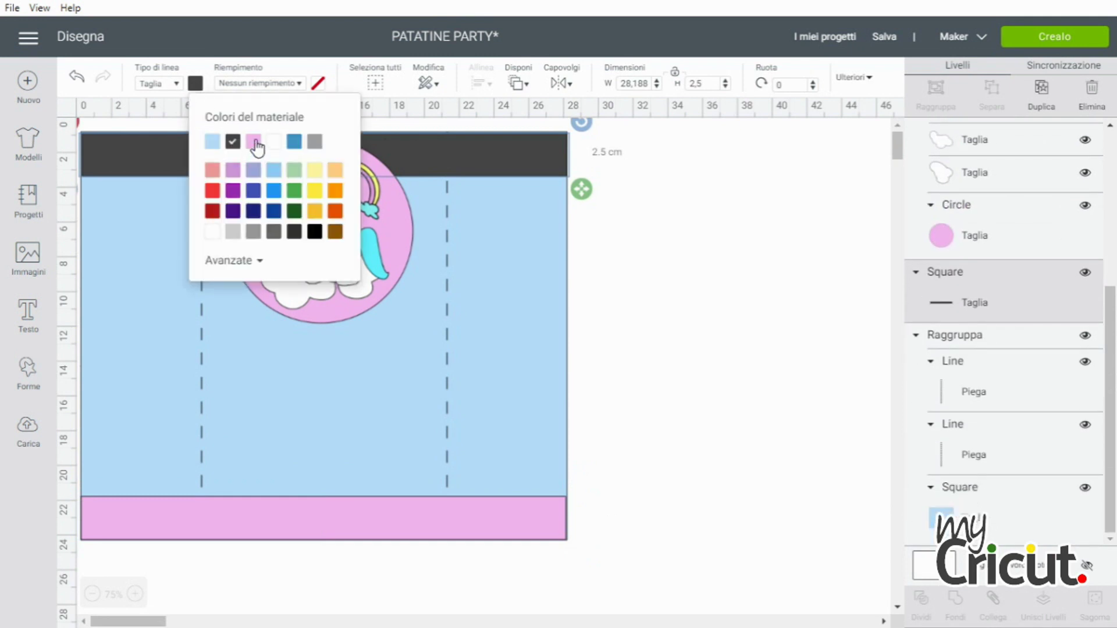
click(233, 141)
click(717, 245)
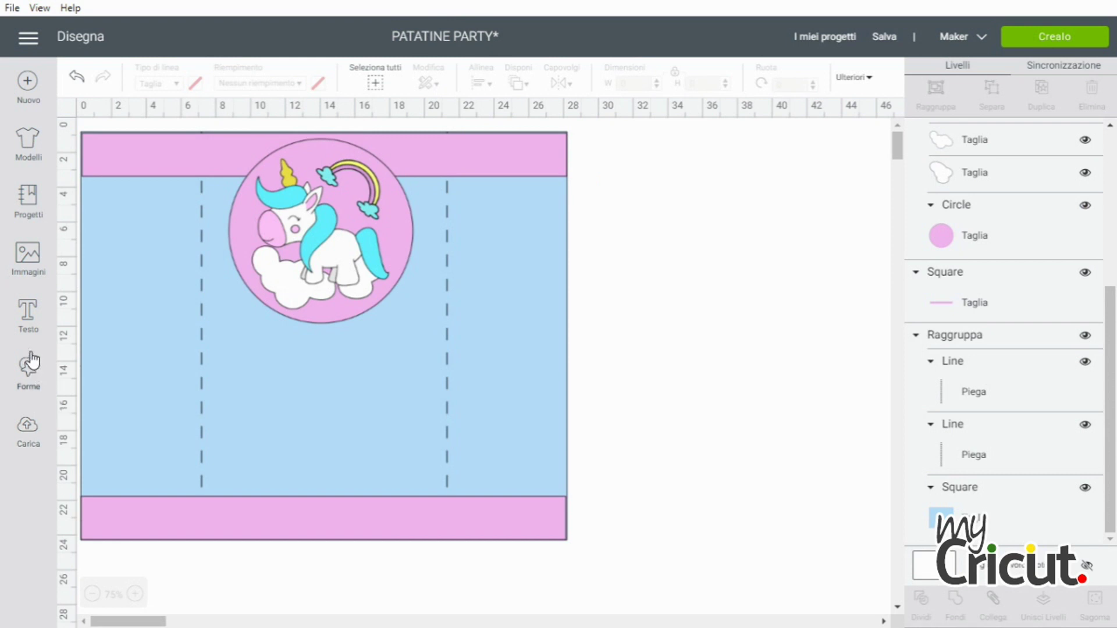
Add a text object containing the child's name over the lower strip.
click(28, 314)
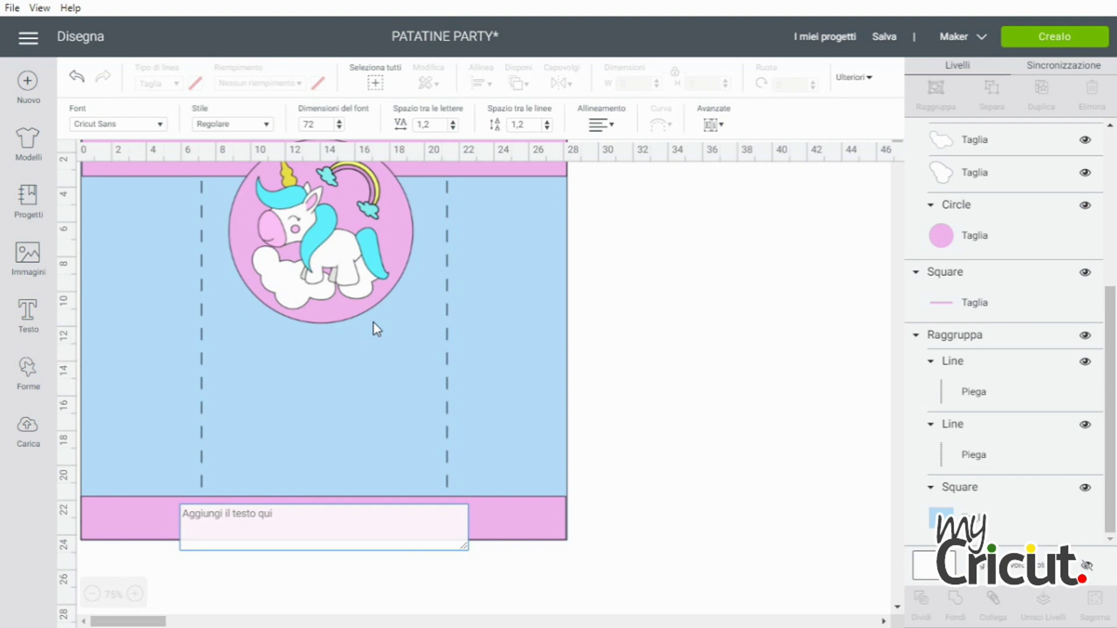
text(Asia)
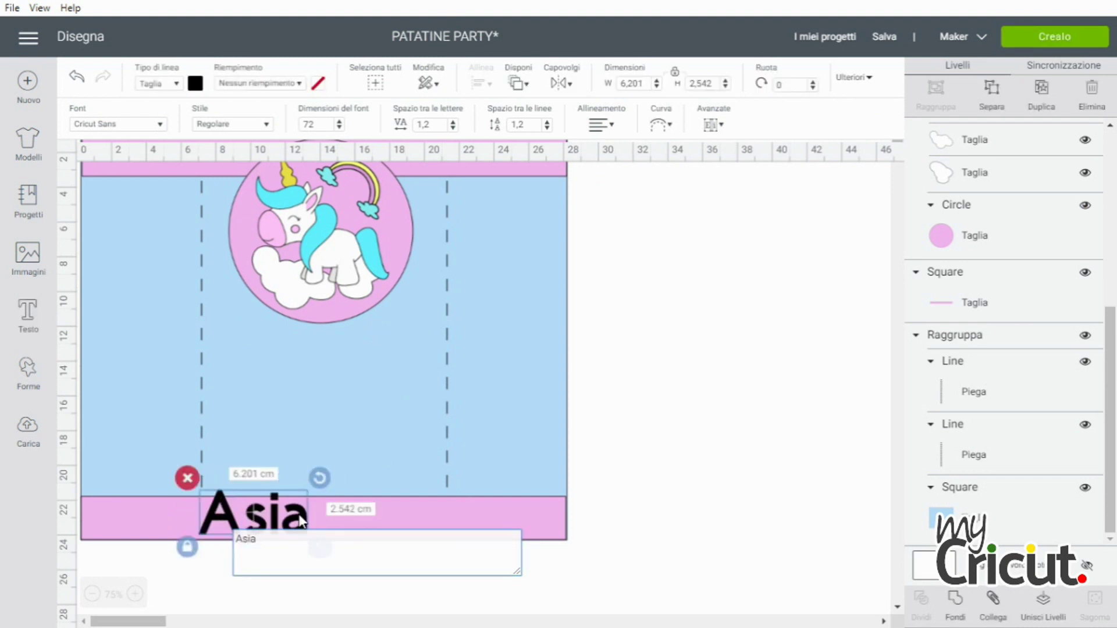
click(291, 520)
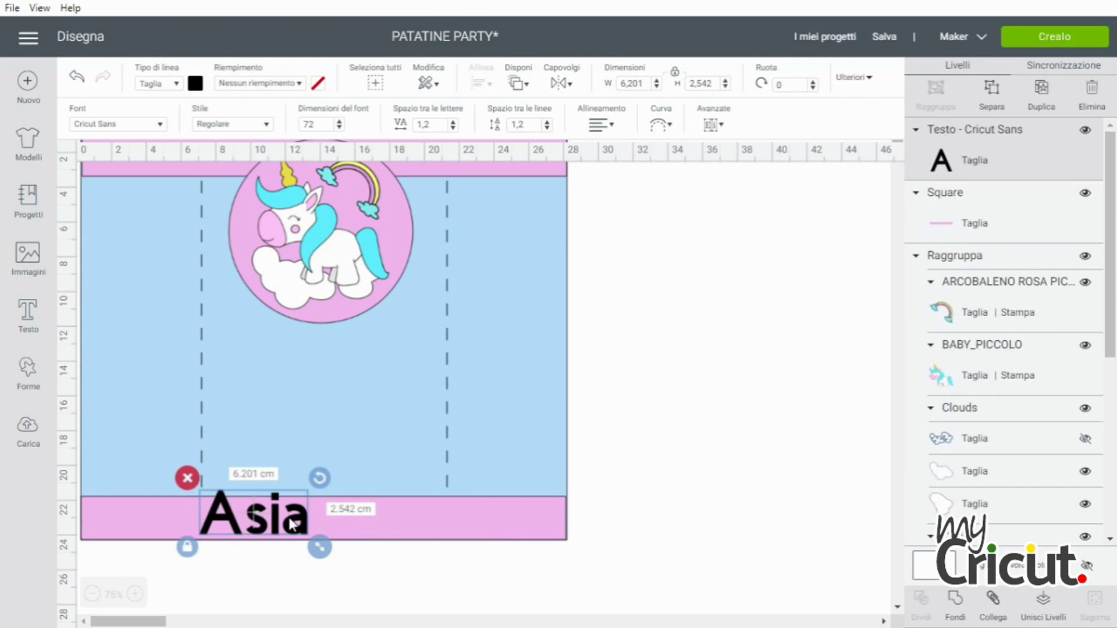
Move the unicorn circle group down clear of the upper strip and place the name text beneath it.
click(347, 293)
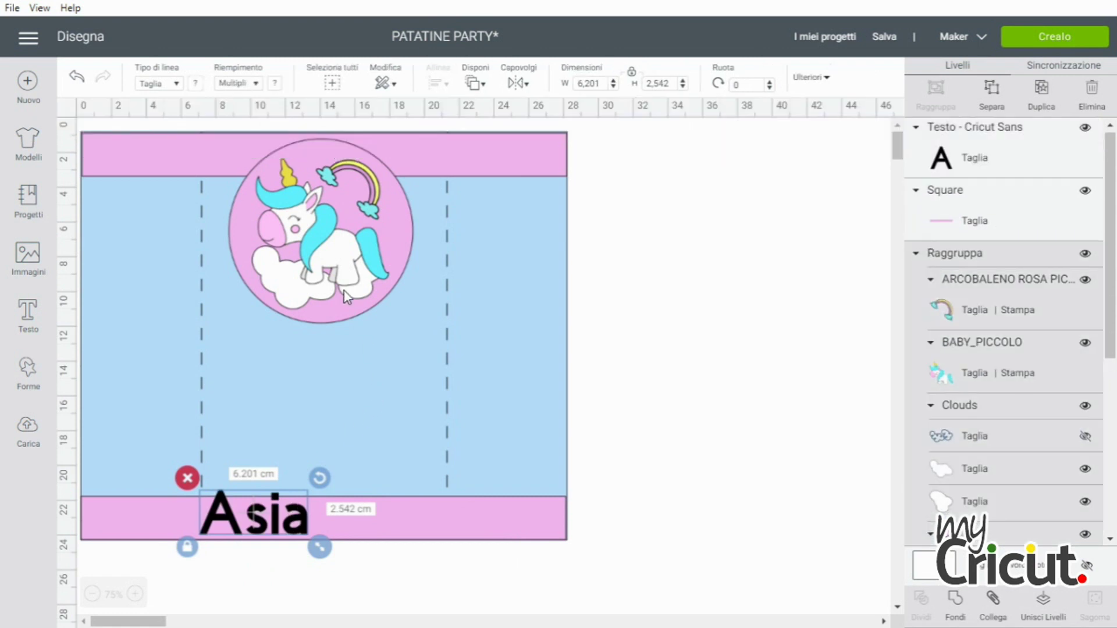
drag(345, 271, 343, 319)
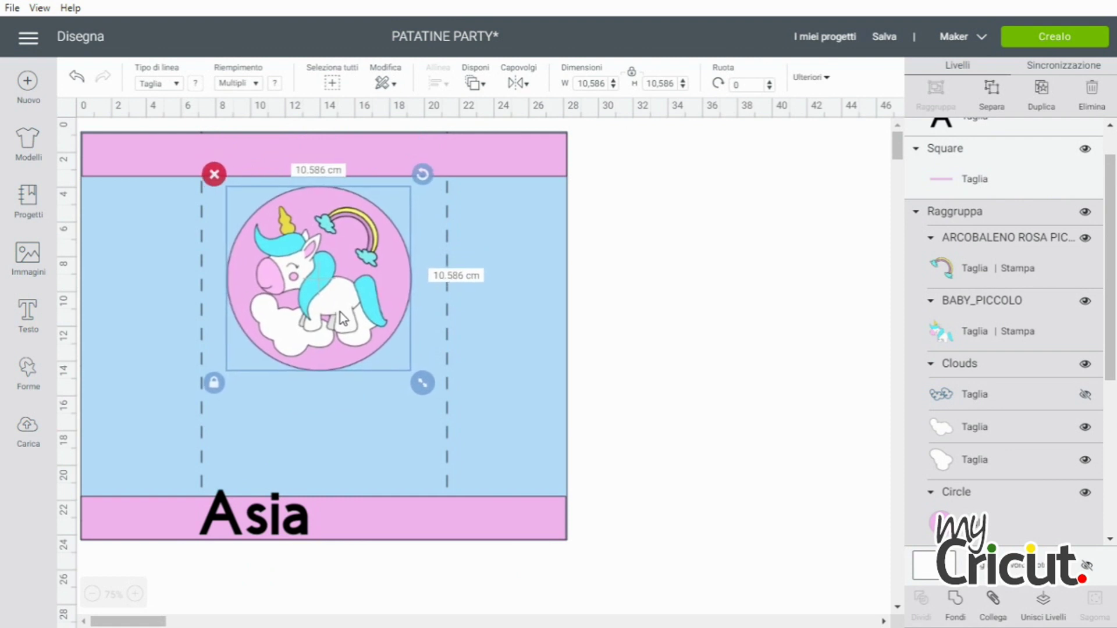
click(766, 307)
click(307, 523)
drag(308, 523, 370, 422)
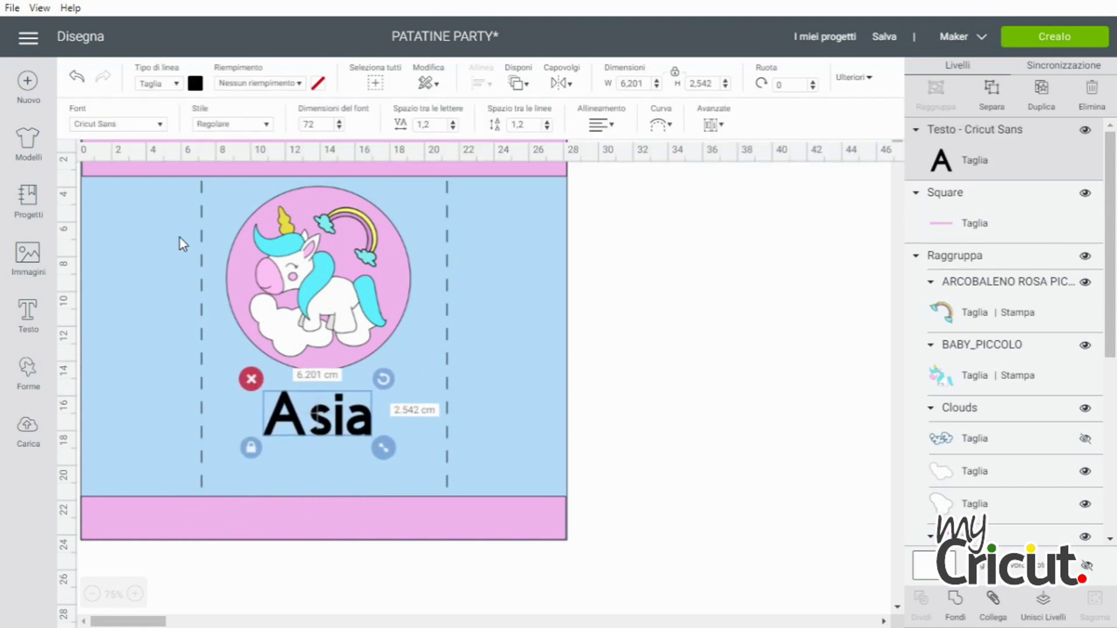
Search the fonts for "birth" and apply Birthday Bash to the name text.
click(114, 128)
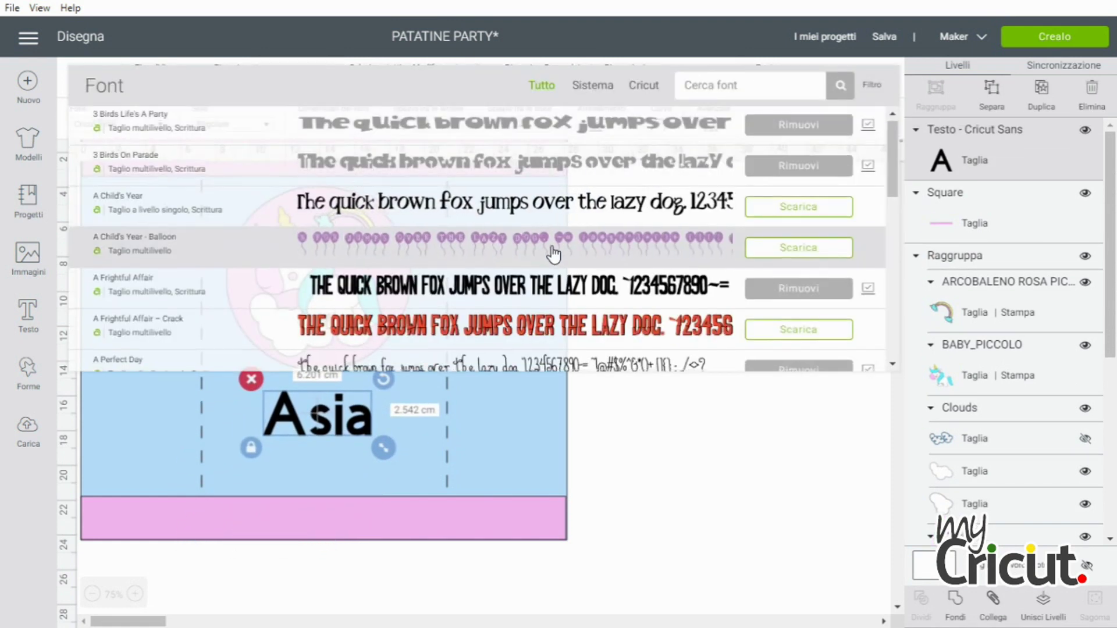
scroll(552, 254, down, 10)
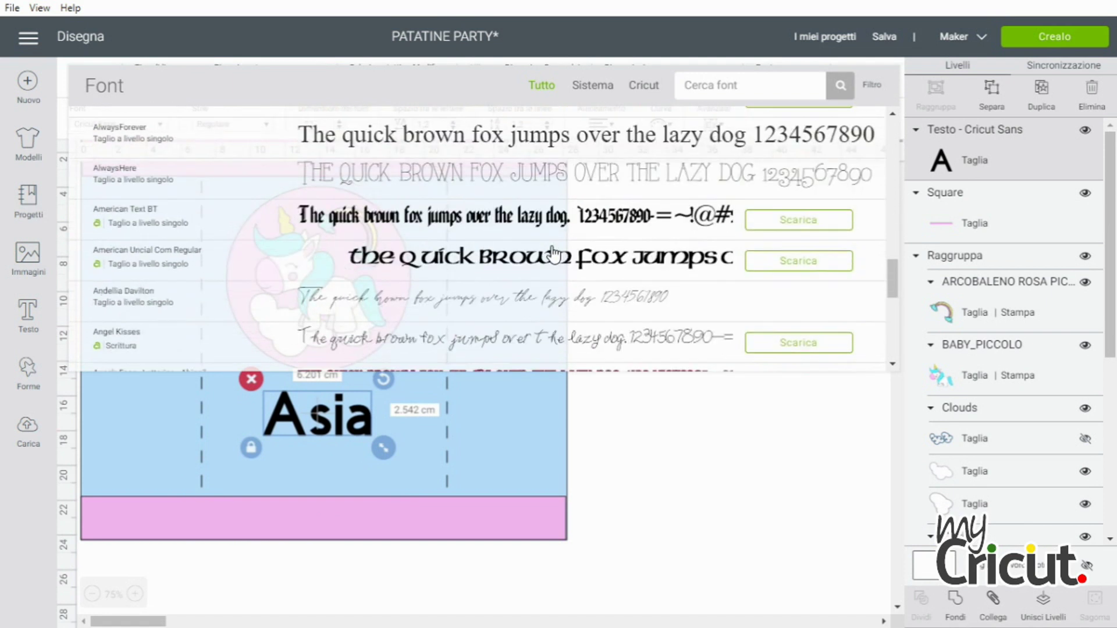
scroll(553, 254, down, 5)
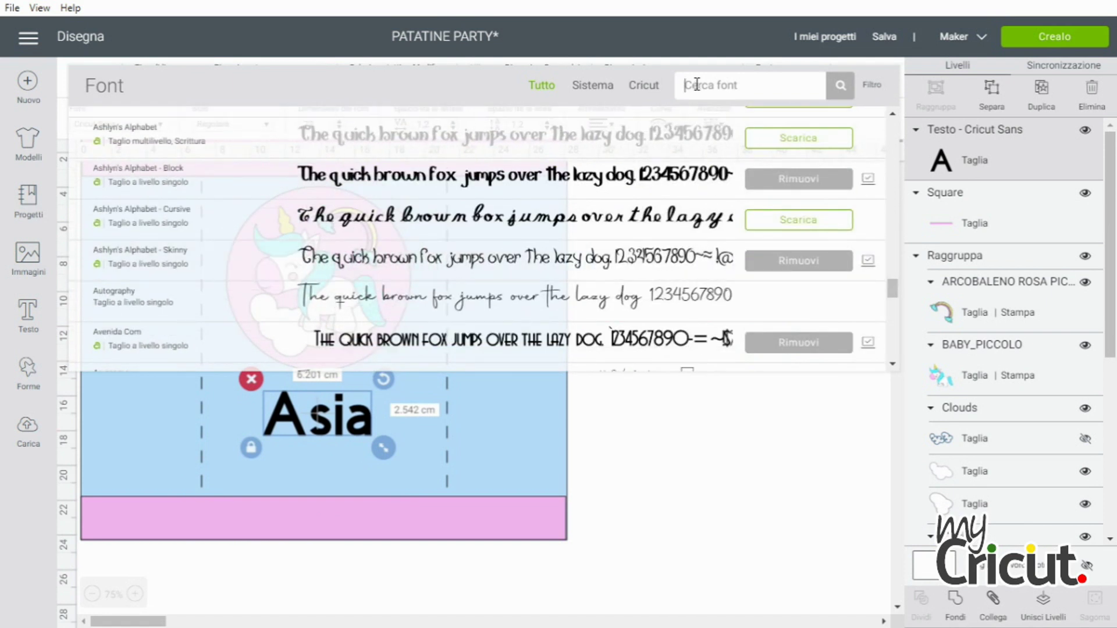
click(696, 85)
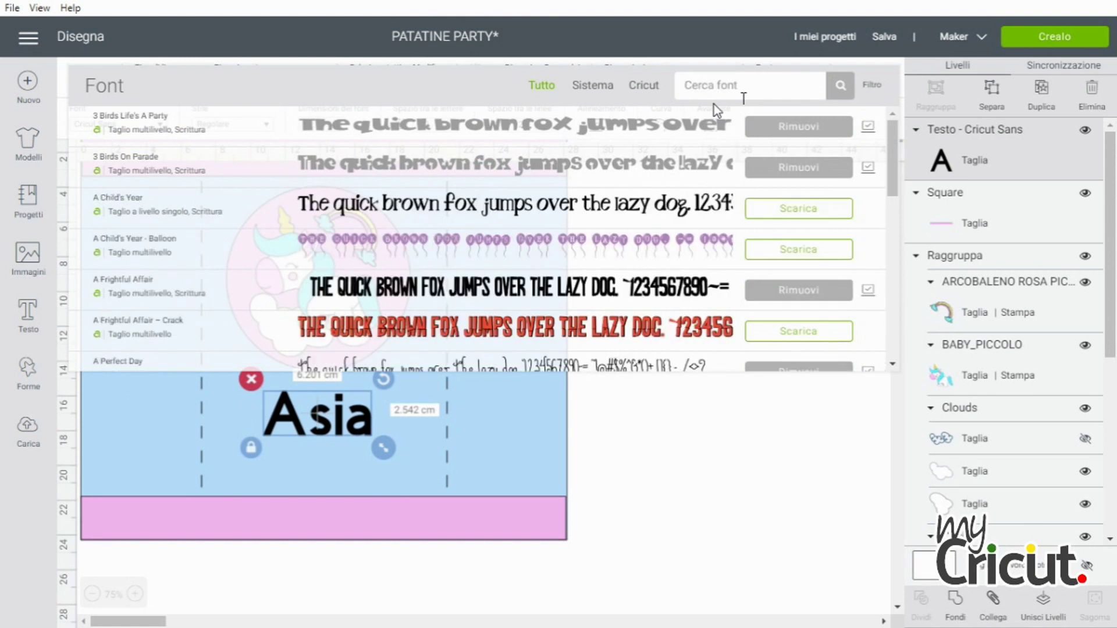
text(birth)
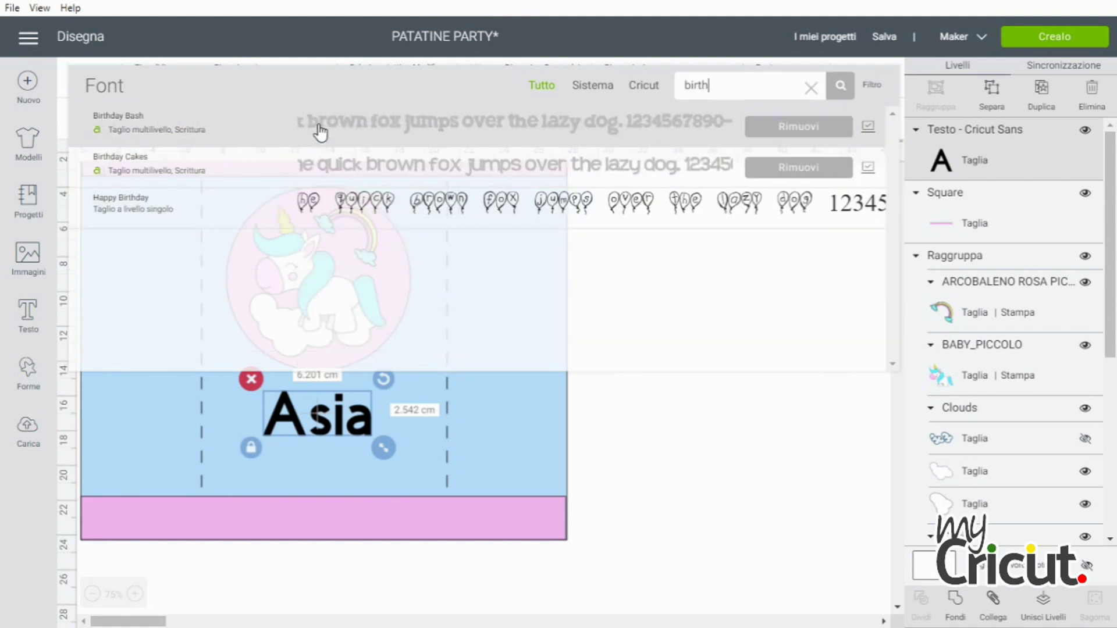
click(321, 131)
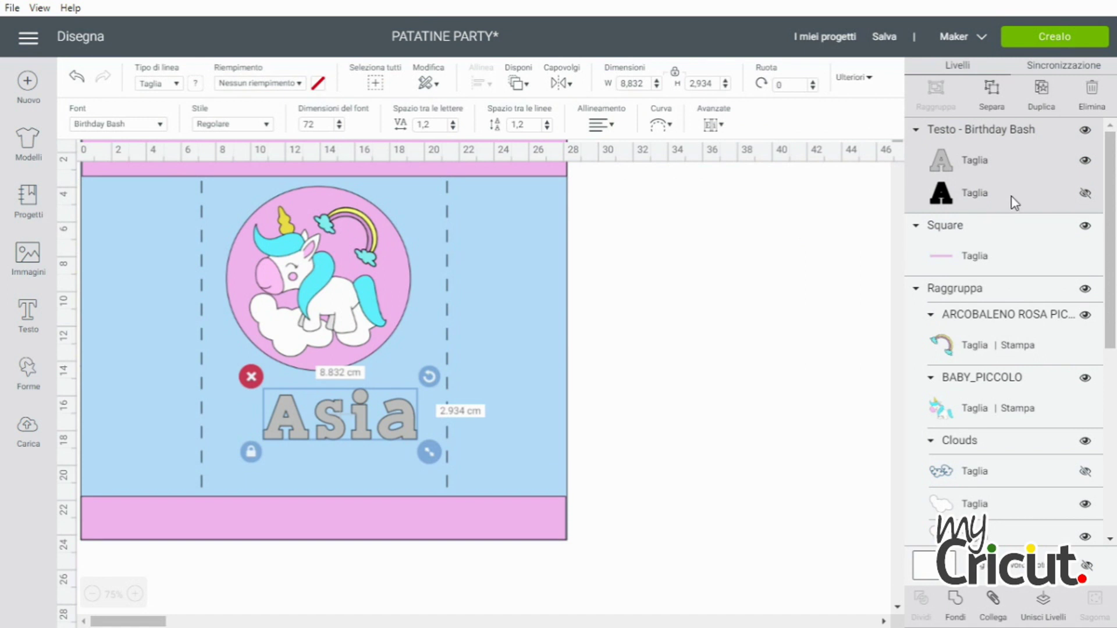
Show the name's hidden black outline layer, colour the front letters pink, and shift the name toward the middle beneath the circle.
click(1072, 194)
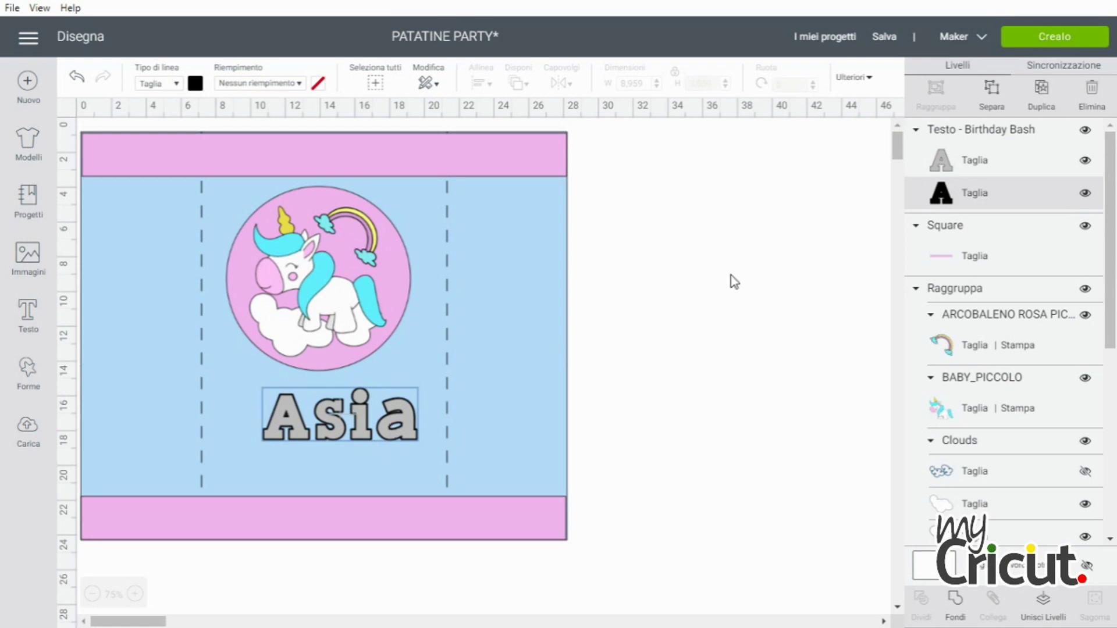
click(954, 162)
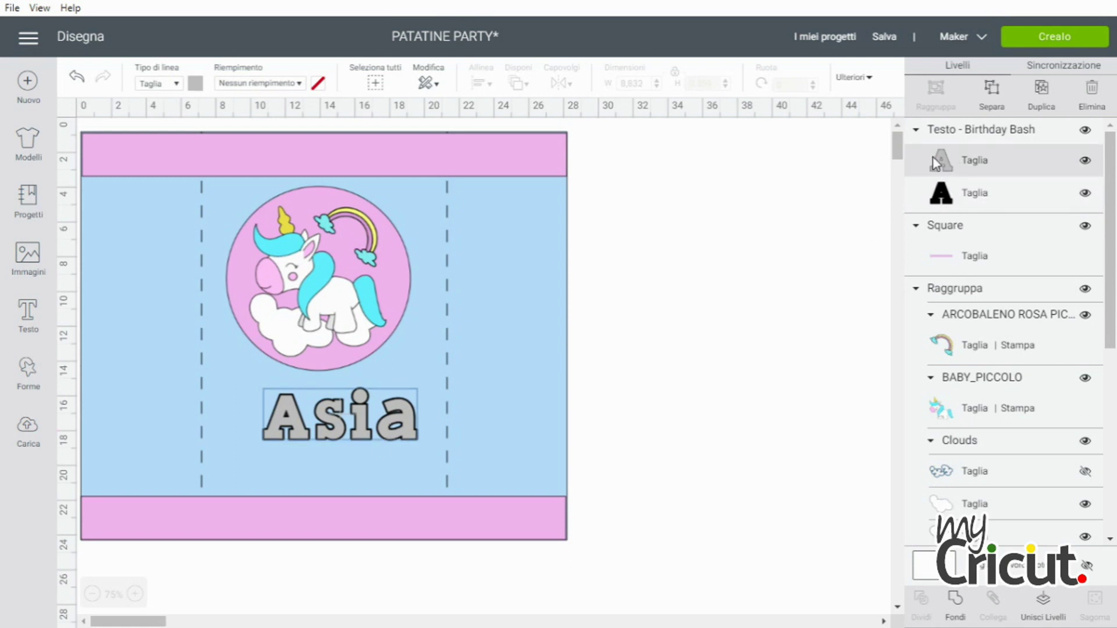
click(197, 84)
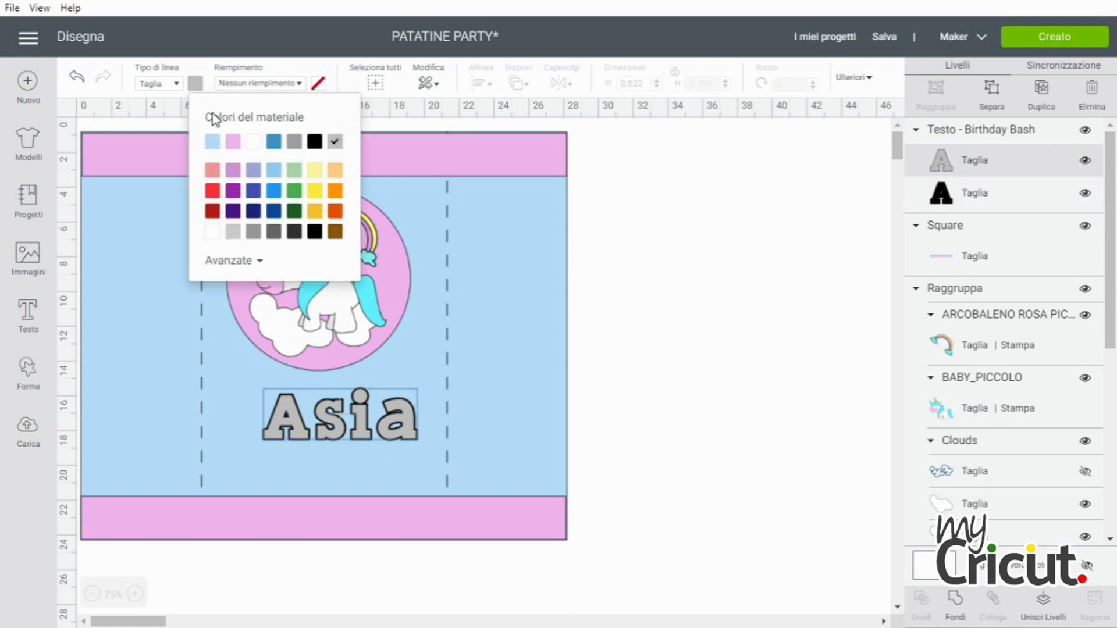
click(232, 142)
drag(404, 420, 381, 412)
Duplicate the name text and change the copy's wording to "3 anni".
click(1041, 90)
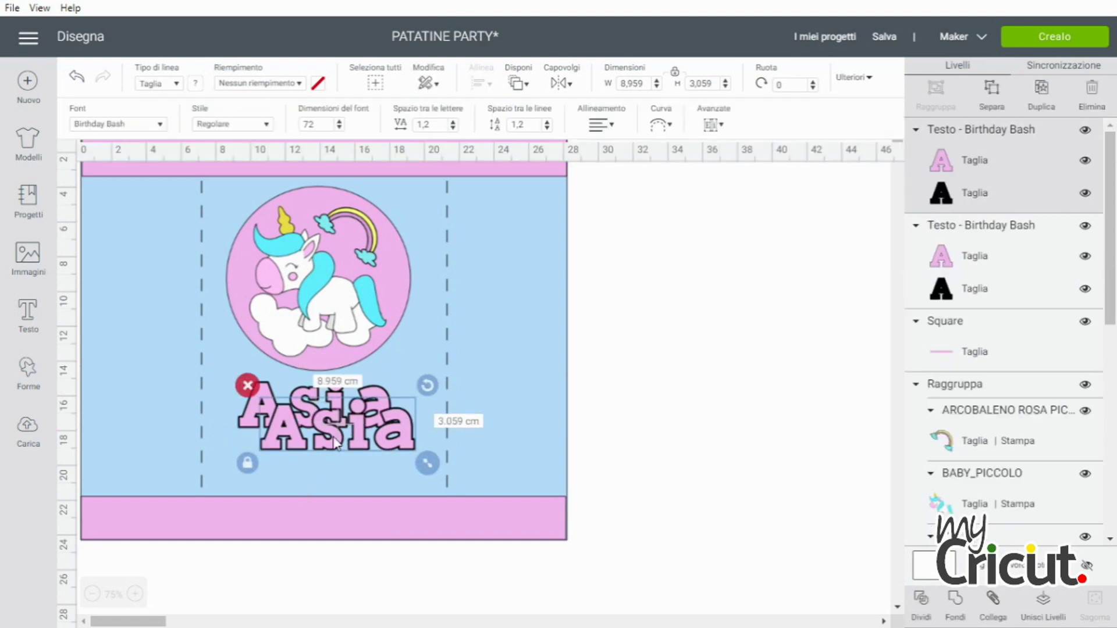
double_click(334, 439)
key(ctrl+a)
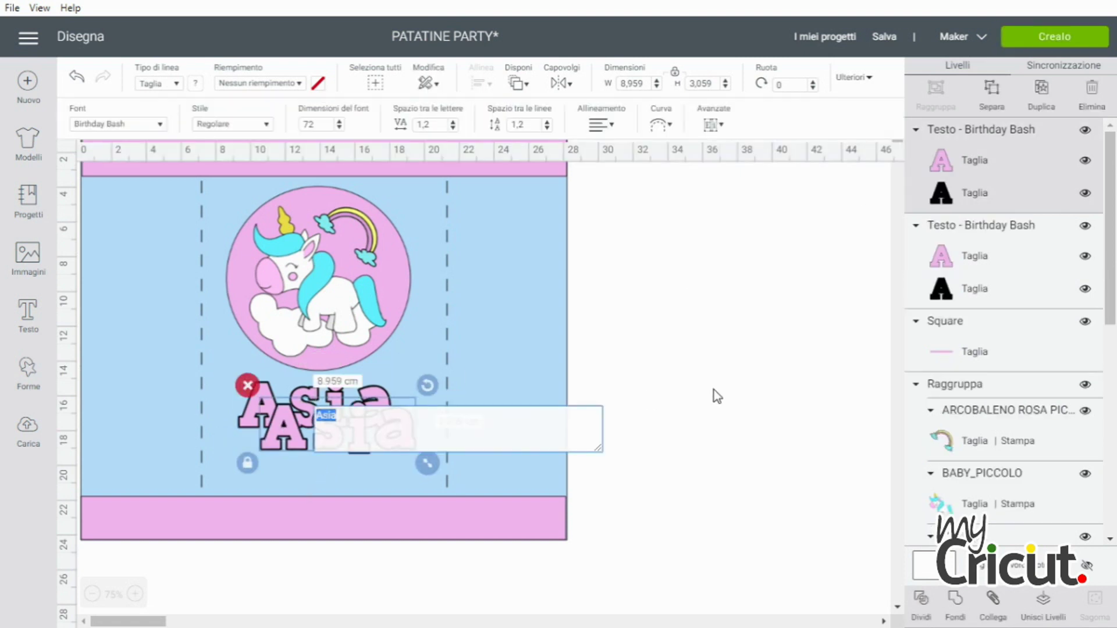
text(3 ann)
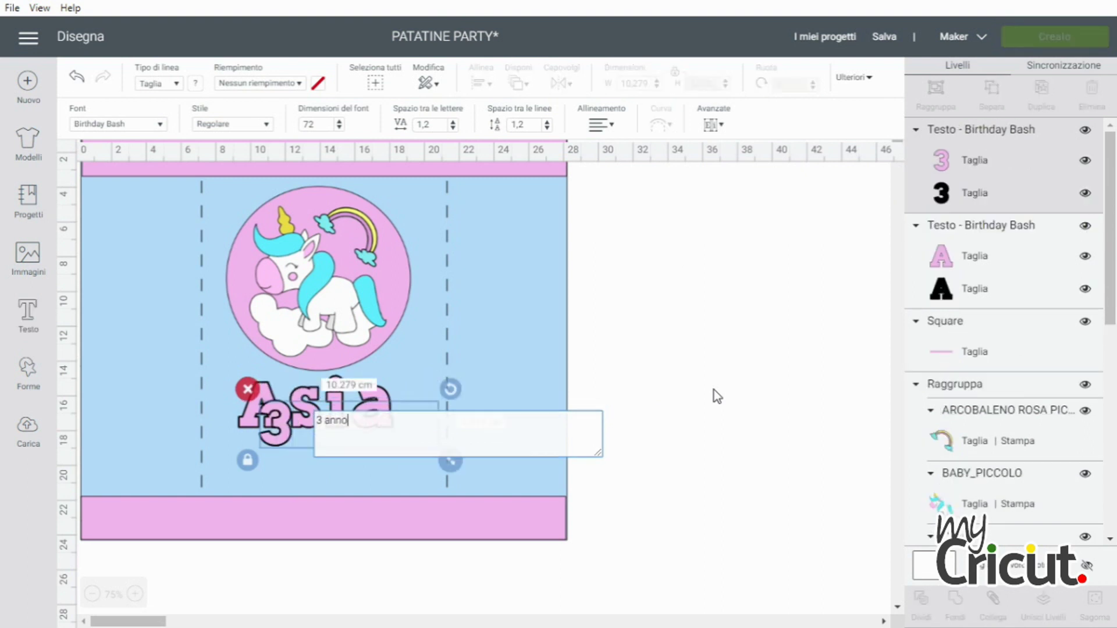
text(i)
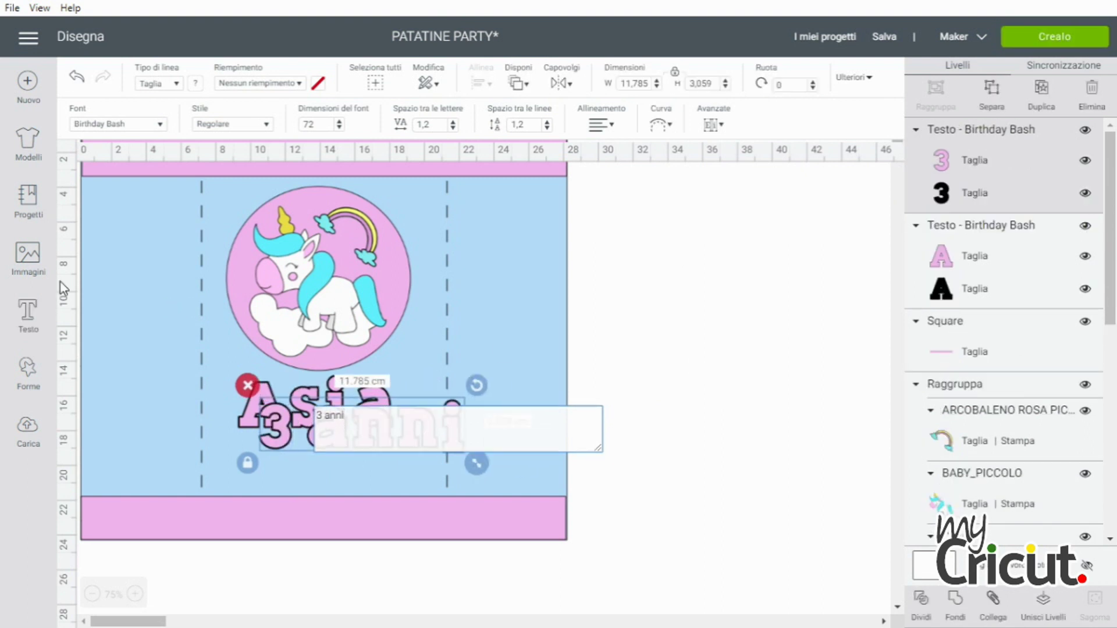
click(726, 350)
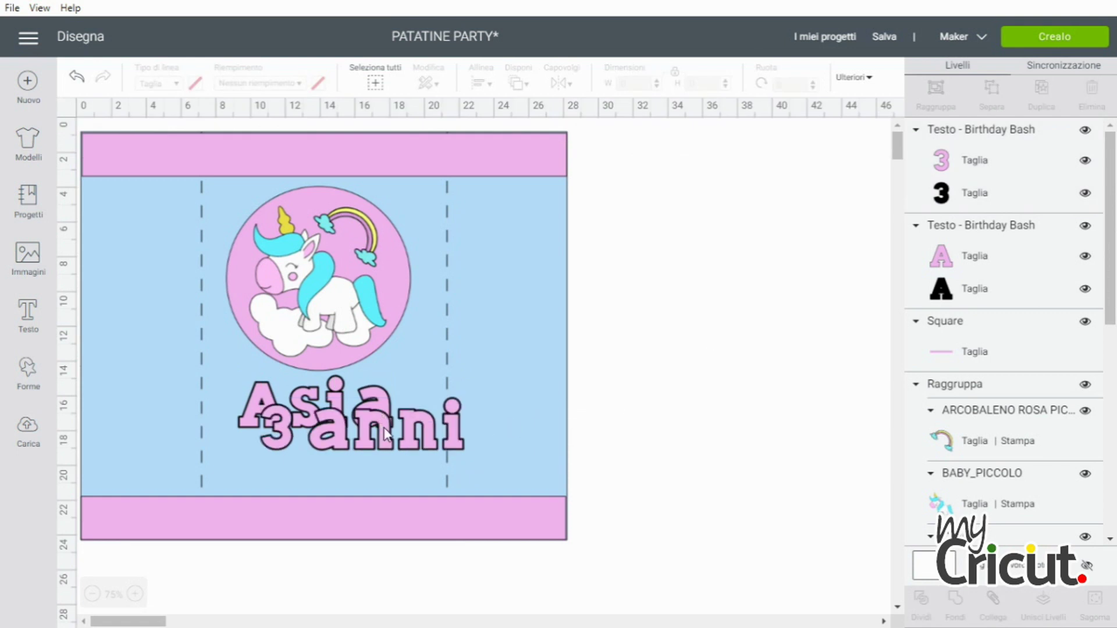
Shrink the "3 anni" text and arrange it directly beneath the name.
click(456, 464)
click(446, 435)
drag(477, 466, 350, 466)
drag(375, 426, 381, 414)
Centre the name text horizontally with the unicorn circle group.
click(378, 410)
shift+click(395, 298)
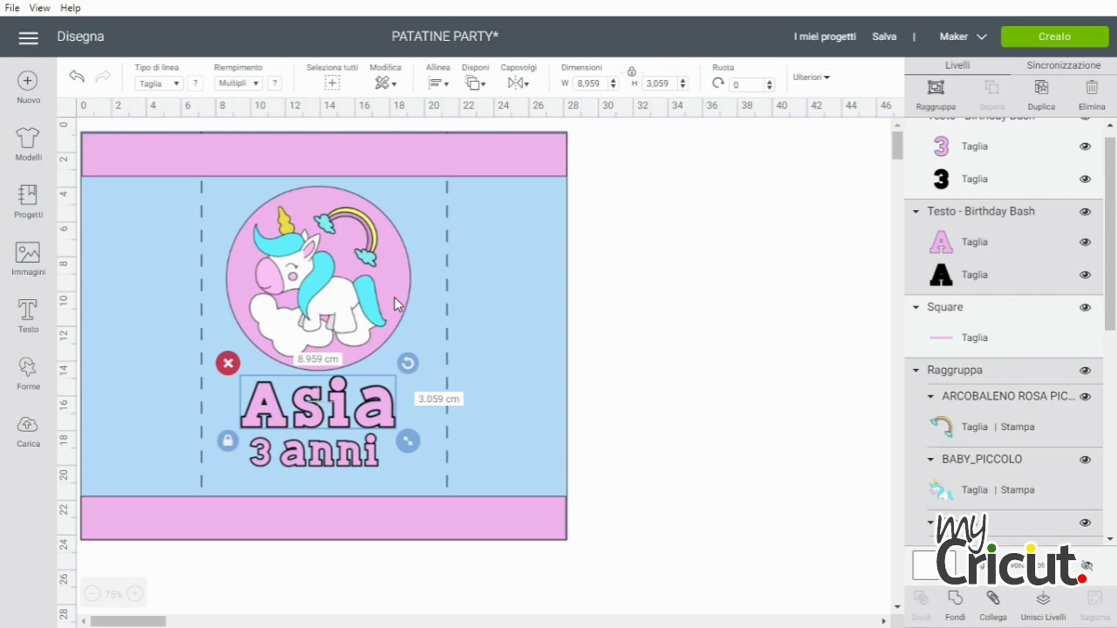
click(437, 83)
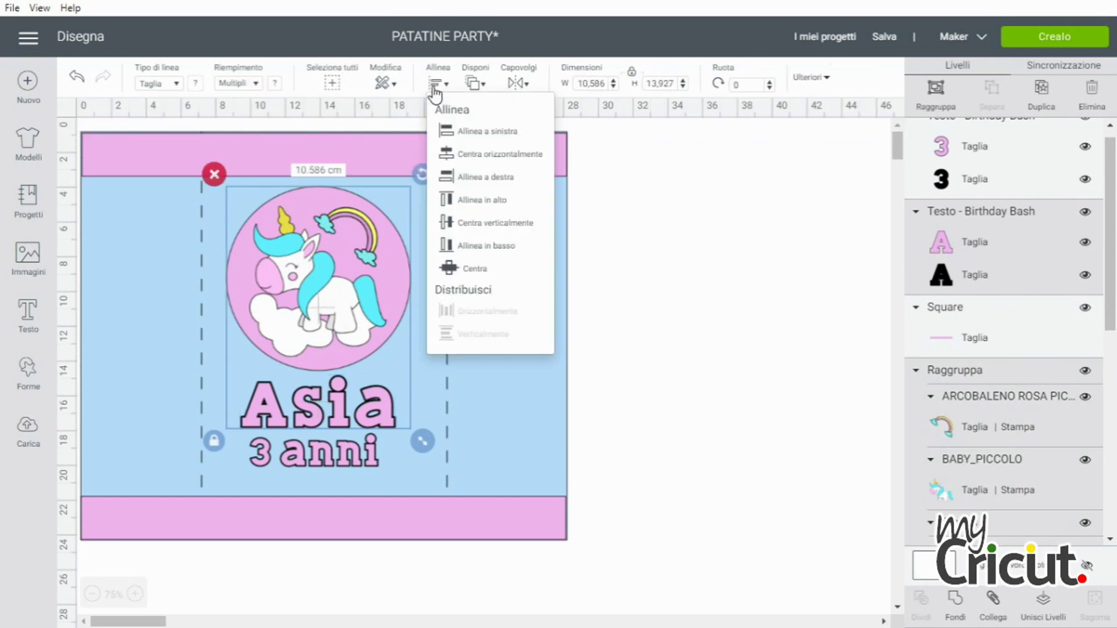
click(468, 157)
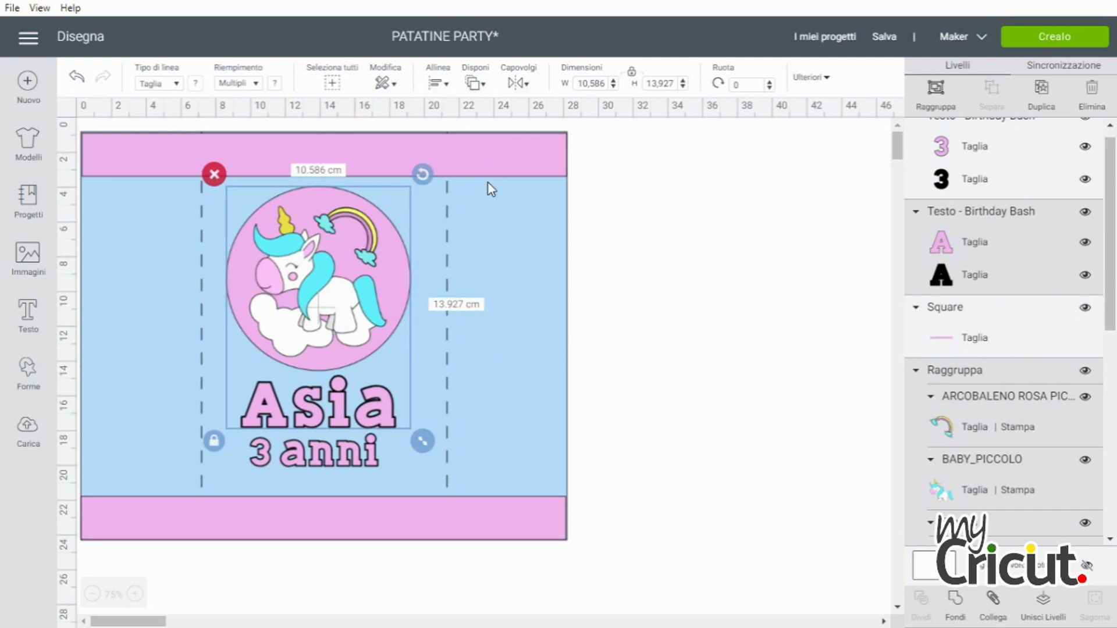
click(693, 301)
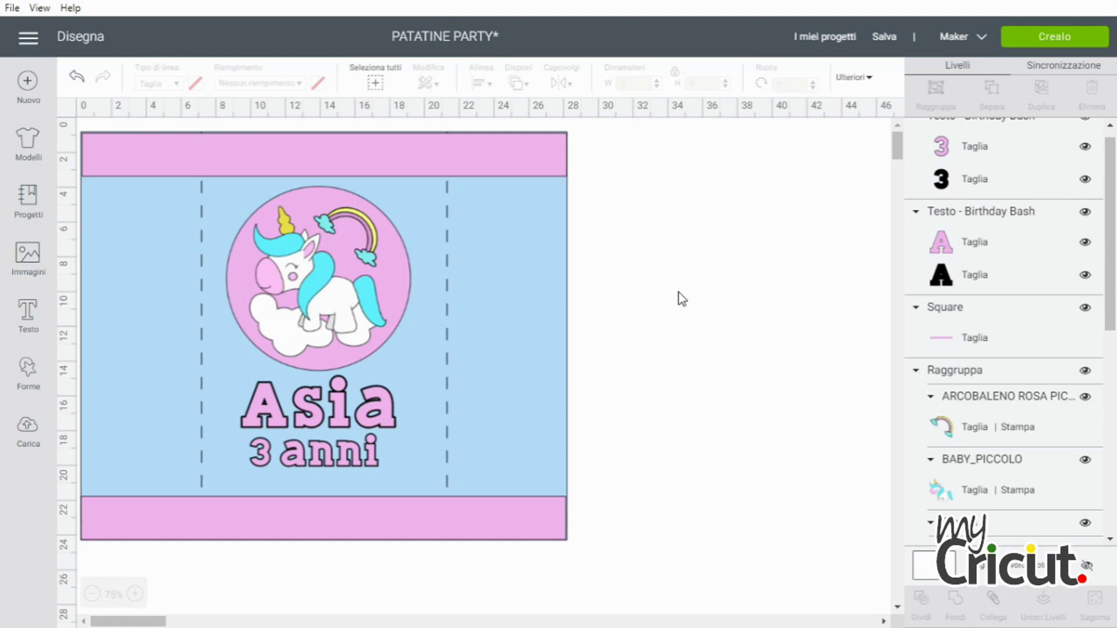
Add a star beside the wrapper and shrink it to about 1.4 × 1.3 cm.
click(27, 370)
click(86, 435)
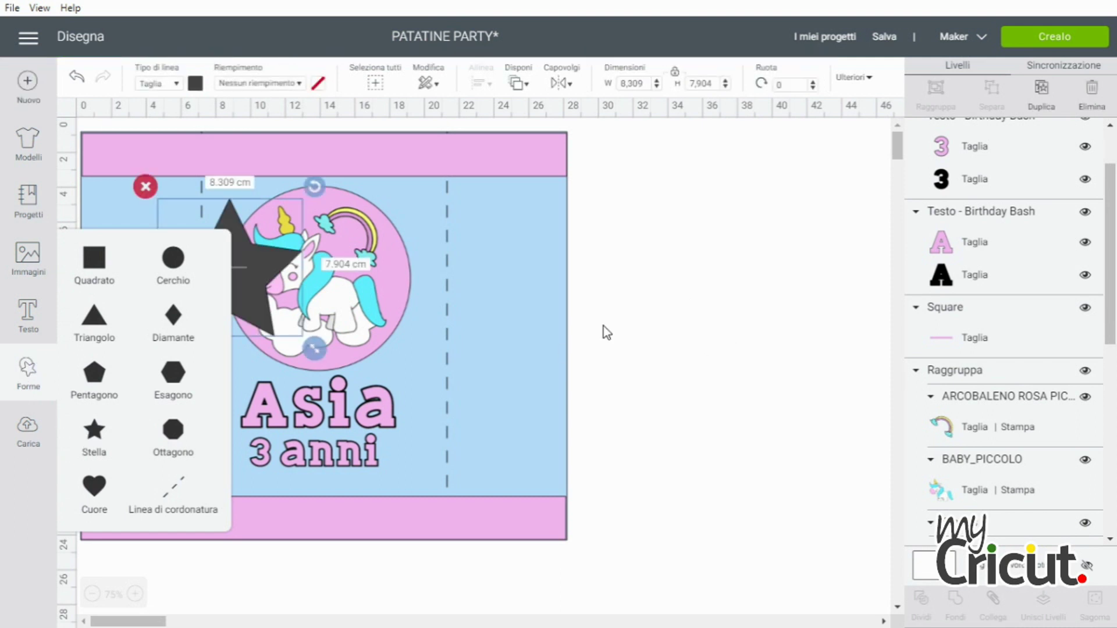
drag(361, 290, 729, 345)
drag(788, 413, 672, 316)
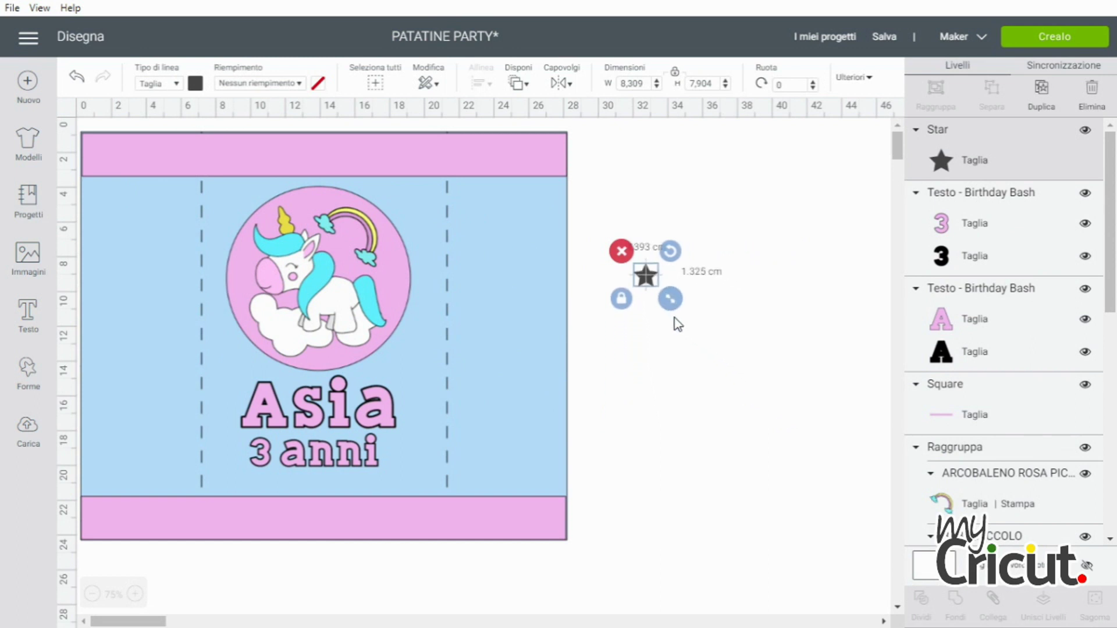
Colour the star pink and duplicate it, placing one star above the name's last letter and the other at the circle's upper-left side.
click(195, 86)
click(233, 141)
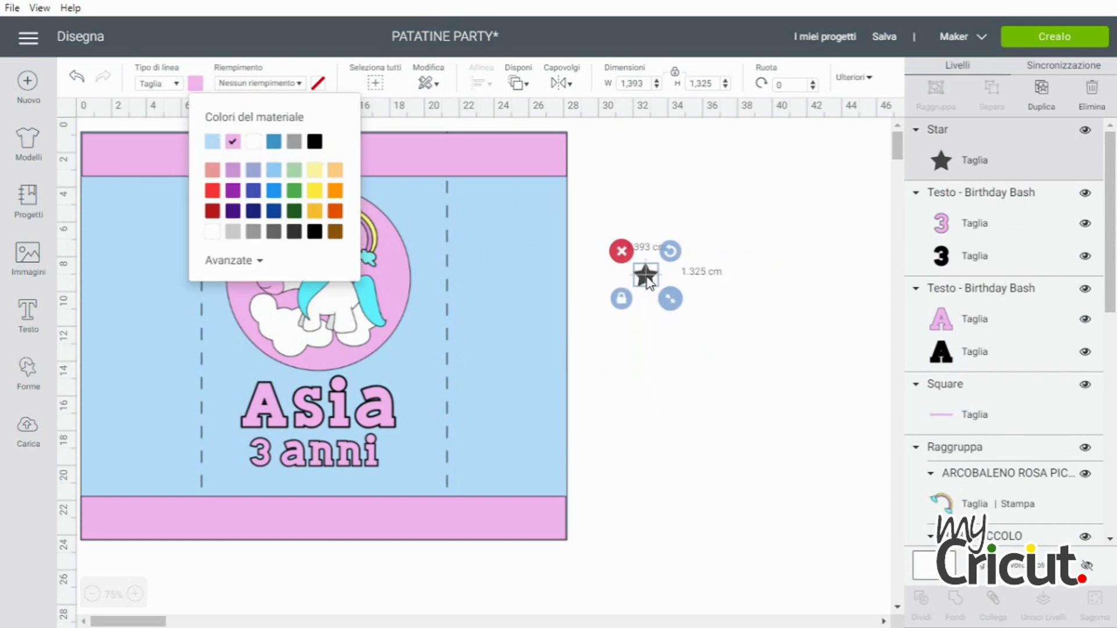
drag(650, 288, 223, 192)
click(1045, 95)
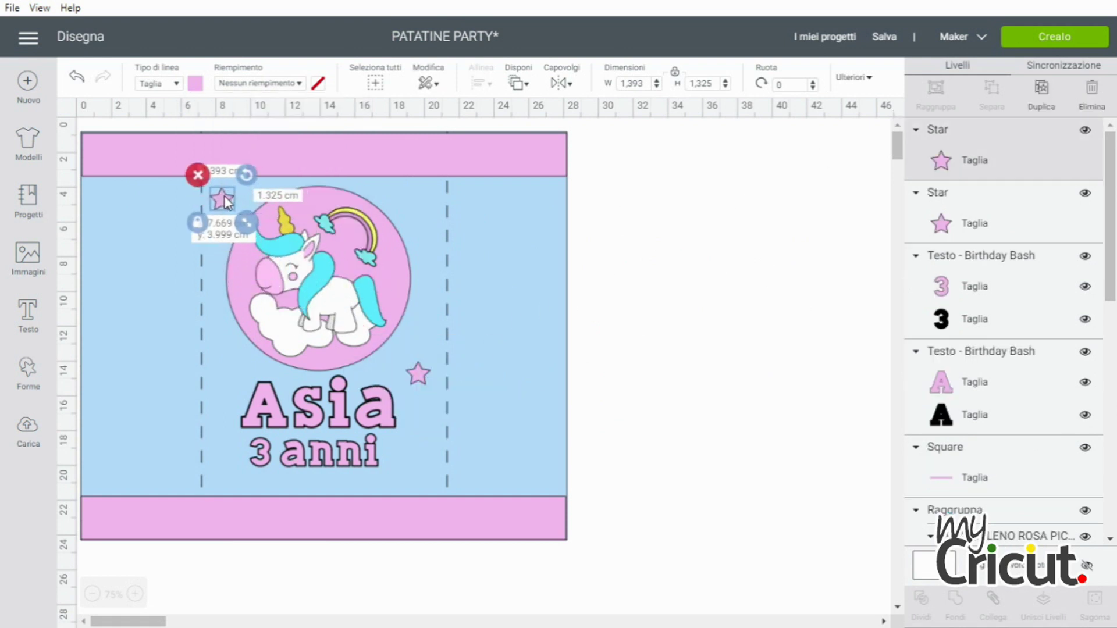
Duplicate the star once more, colour the copy pale blue, and place it just above the pink star near the name.
click(1041, 92)
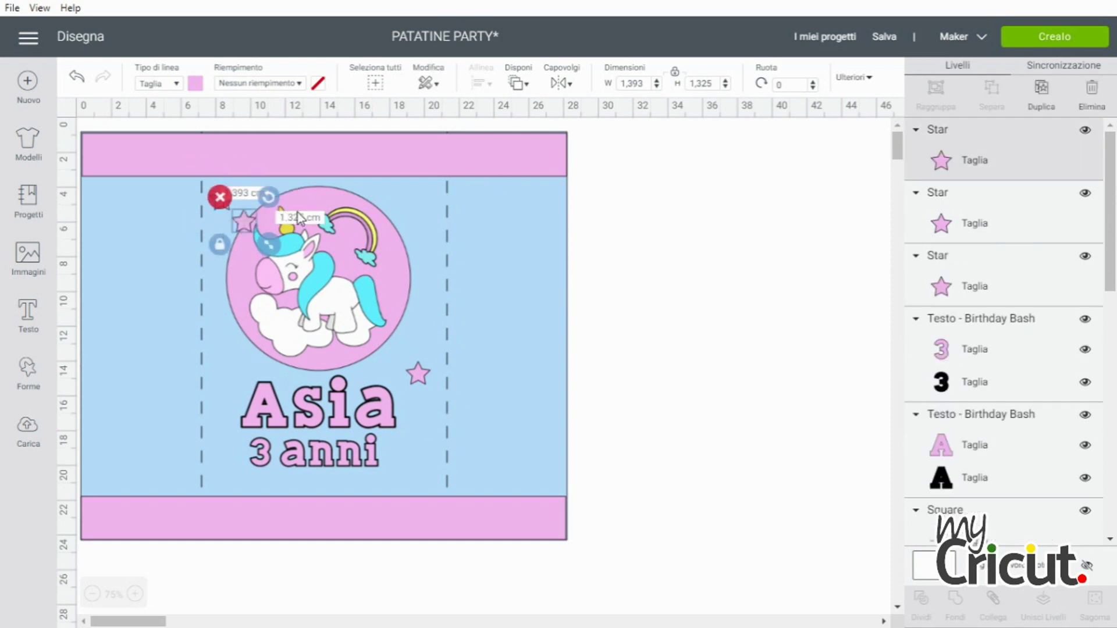
click(196, 83)
click(213, 140)
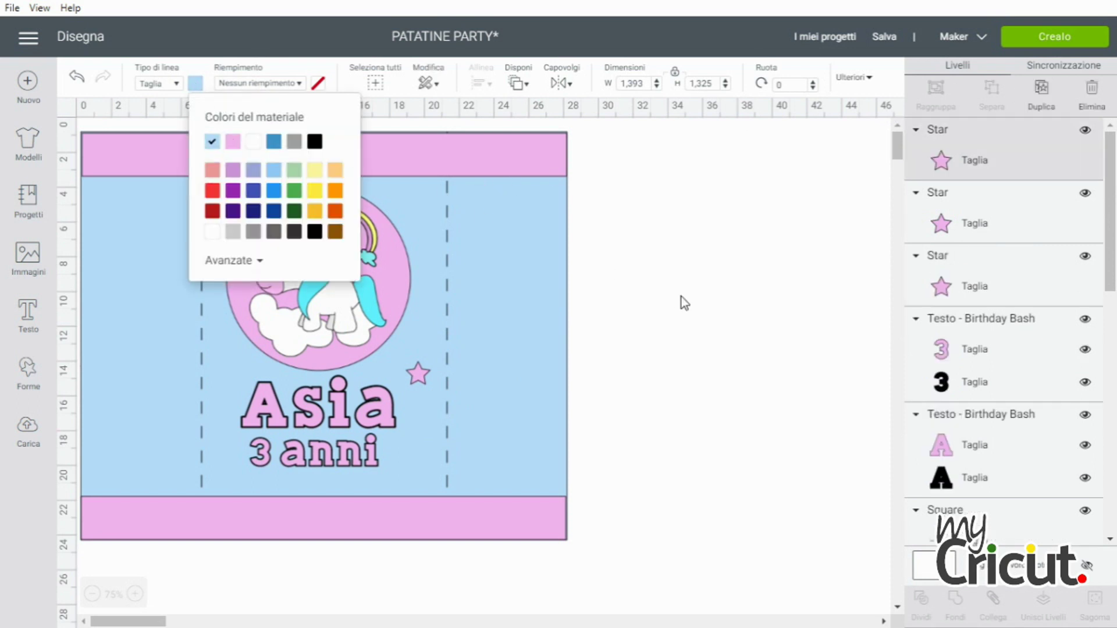
click(666, 304)
drag(243, 214, 416, 348)
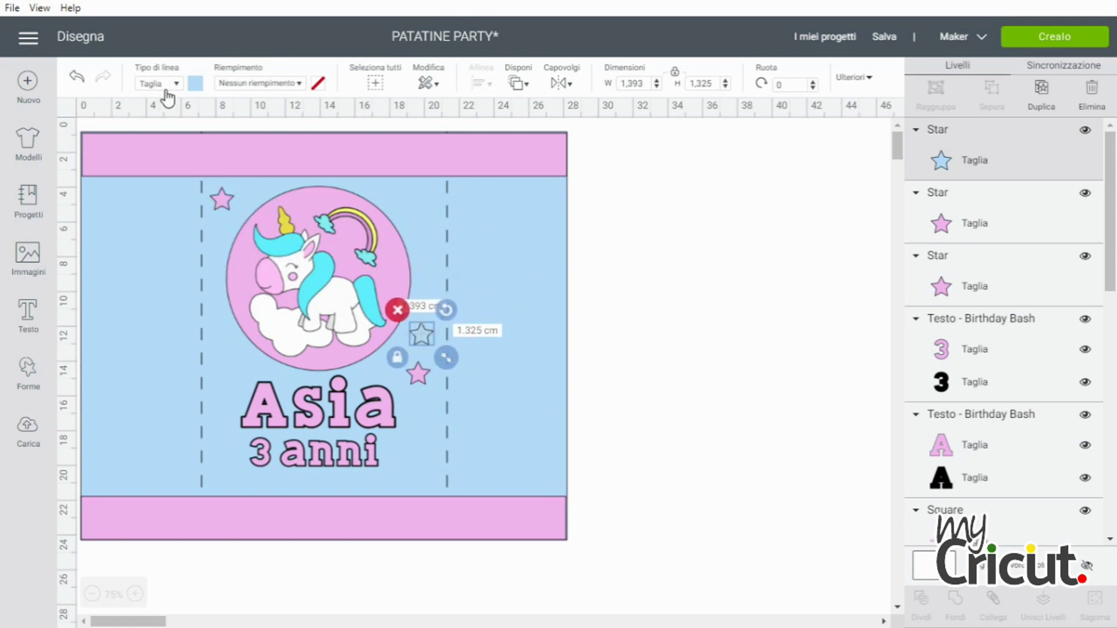
Recolour the pale-blue star beside the circle with the slightly deeper light blue.
click(195, 83)
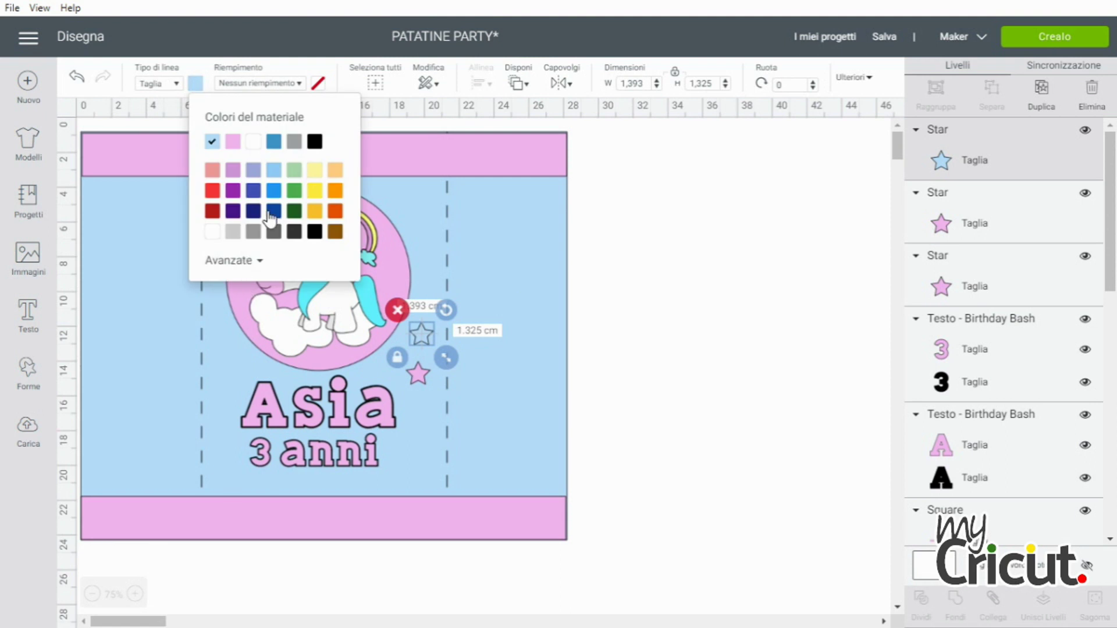
click(272, 173)
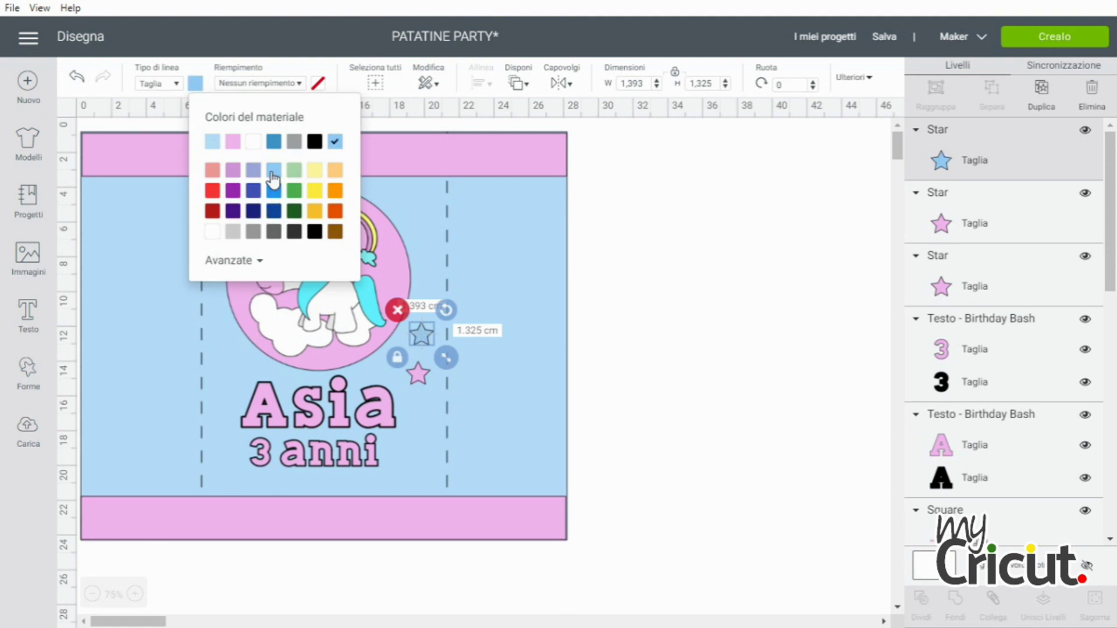
click(738, 311)
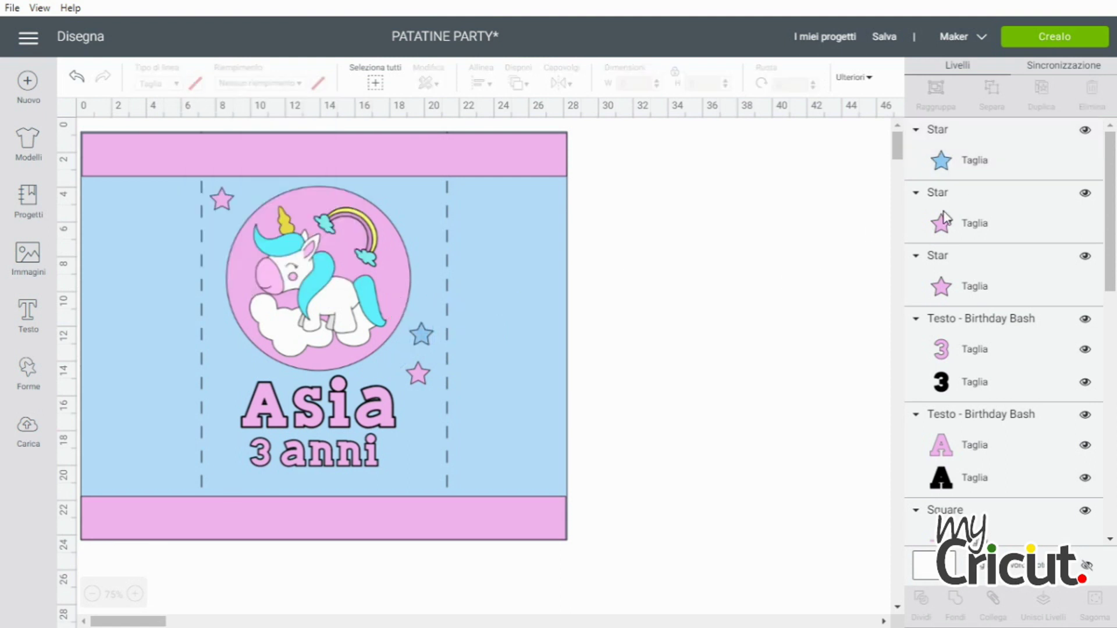
Duplicate the pink star above the name's last letter and place the copy just before the name's first letter.
click(419, 382)
click(1040, 90)
drag(428, 390, 221, 423)
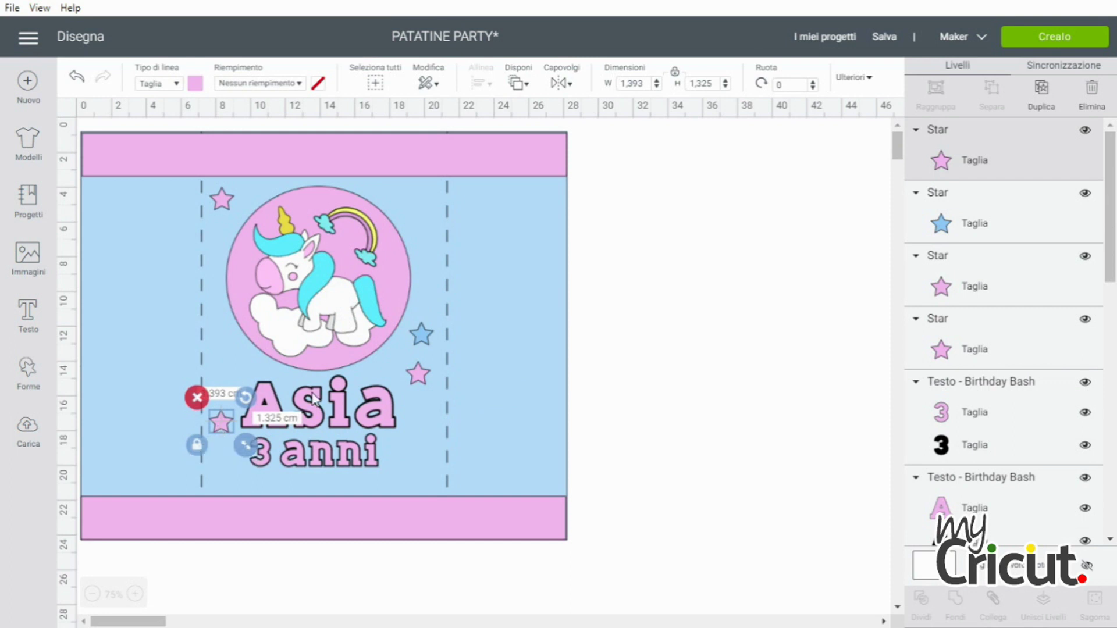
Duplicate the light-blue star and place the copy beside the end of the age text.
click(421, 336)
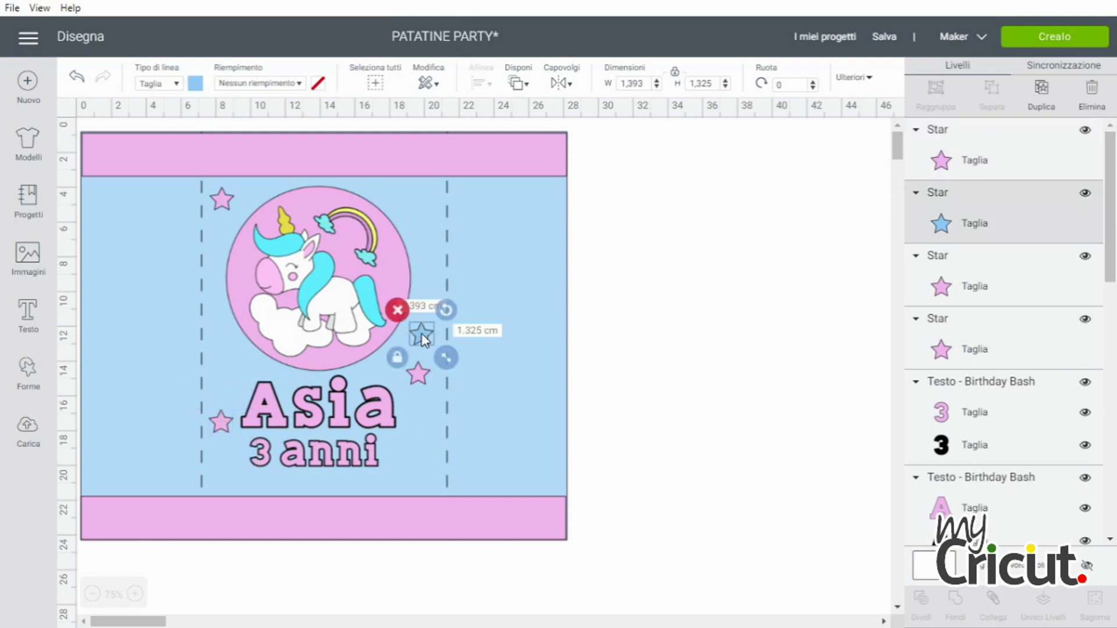
click(1039, 93)
drag(449, 373, 421, 470)
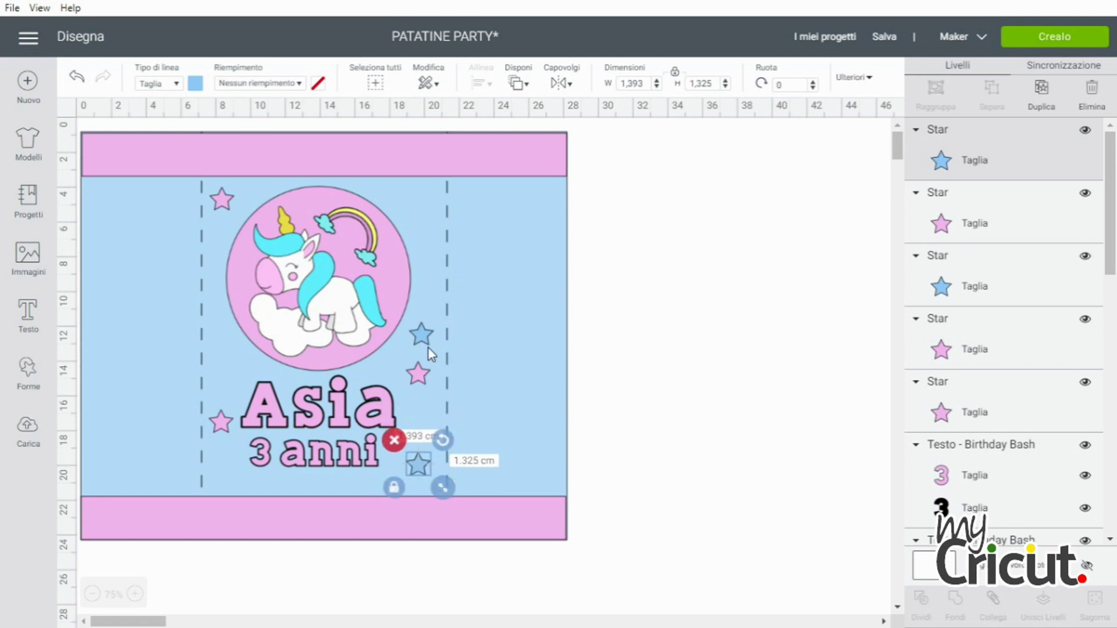
Move the original light-blue star up to the circle's upper-right side, inside the score line.
click(421, 335)
drag(423, 329, 424, 190)
click(423, 190)
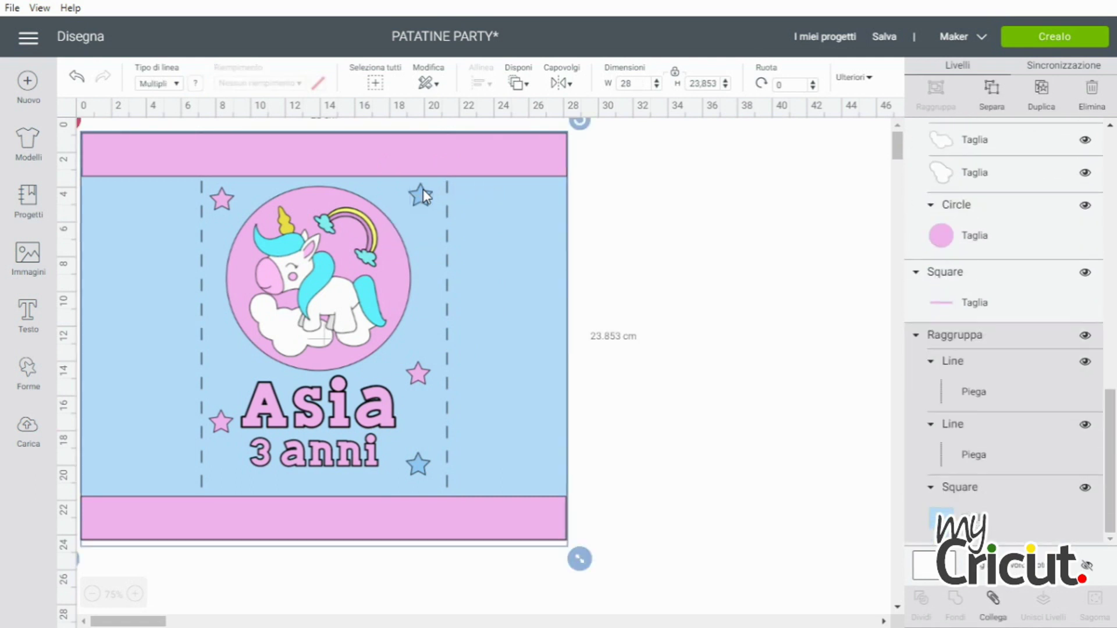
click(782, 321)
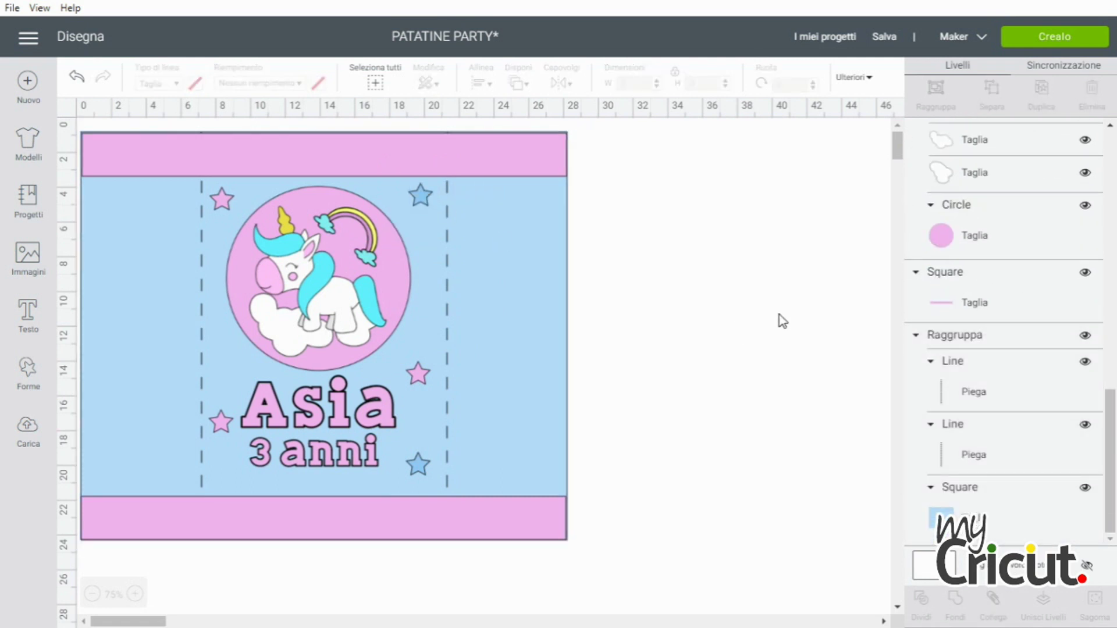
Duplicate a pink star, shrink the copy to about 0.7 × 0.65 cm, and place it above the name's first letter.
click(418, 376)
click(1030, 108)
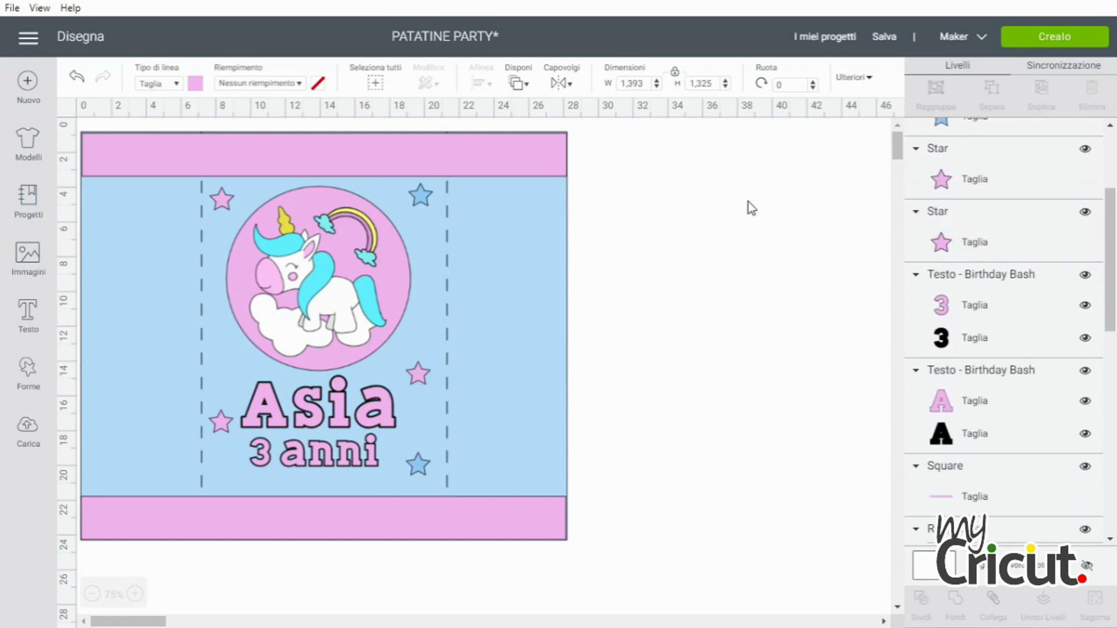
drag(464, 420, 238, 371)
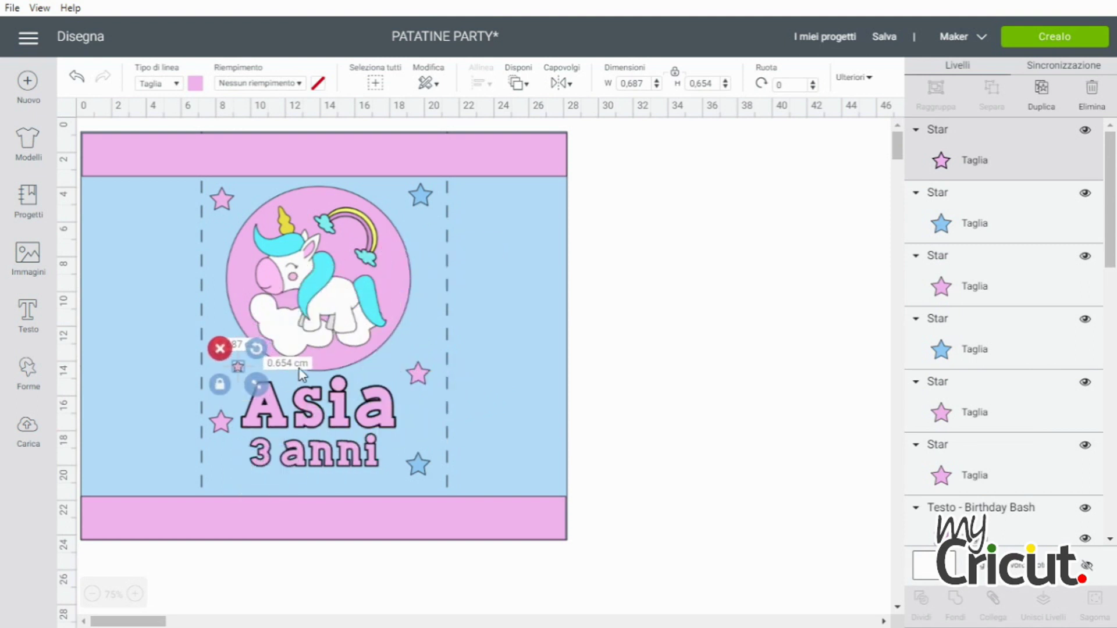
Duplicate the small pink star, place the copy just after the name's last letter, and colour it darker blue.
click(1043, 88)
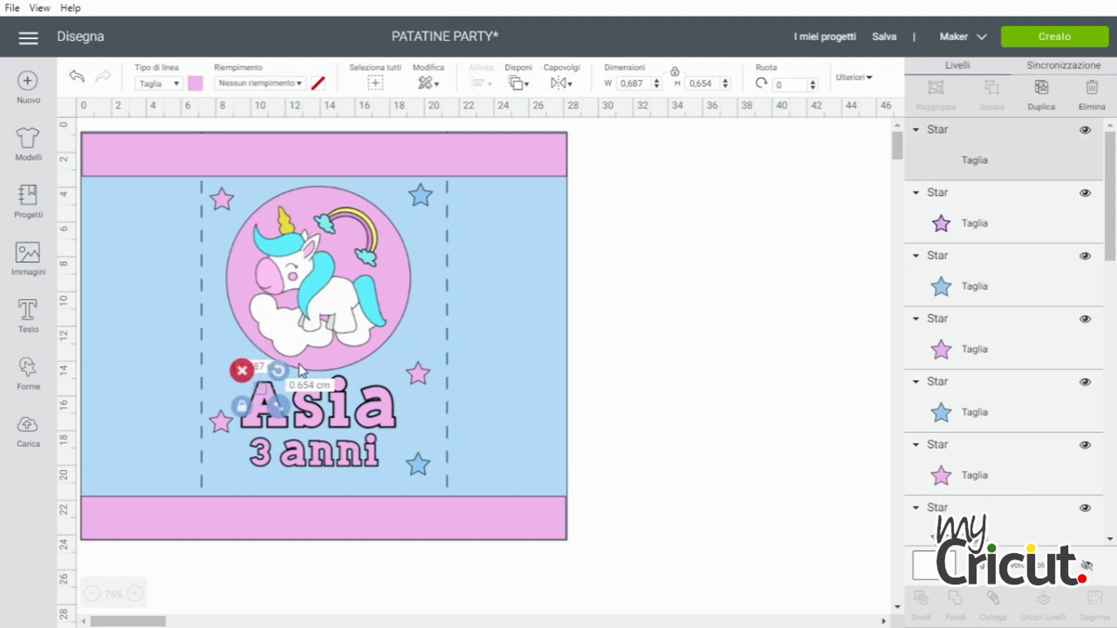
drag(260, 389, 424, 416)
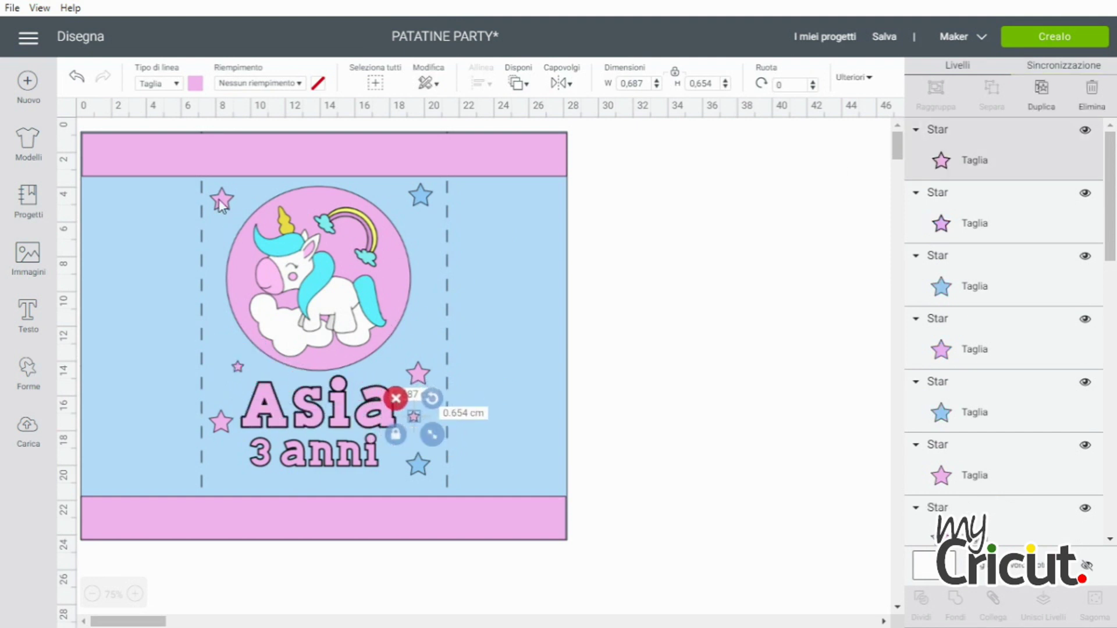
click(194, 84)
click(273, 143)
click(729, 378)
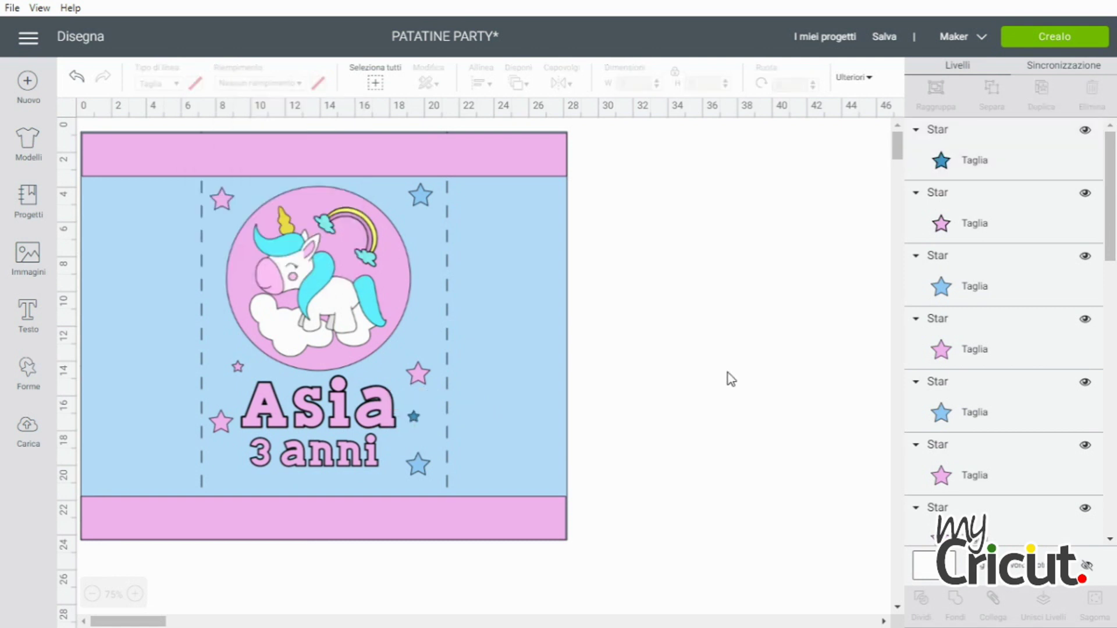
click(415, 417)
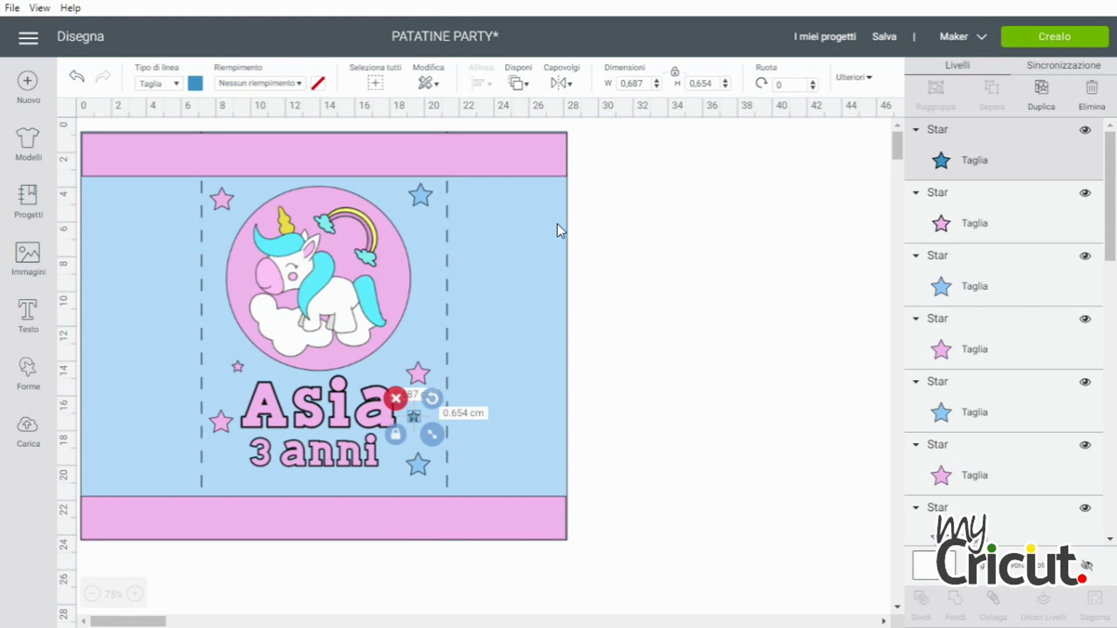
Insert the barcode image from the recently uploaded images into the design.
click(29, 437)
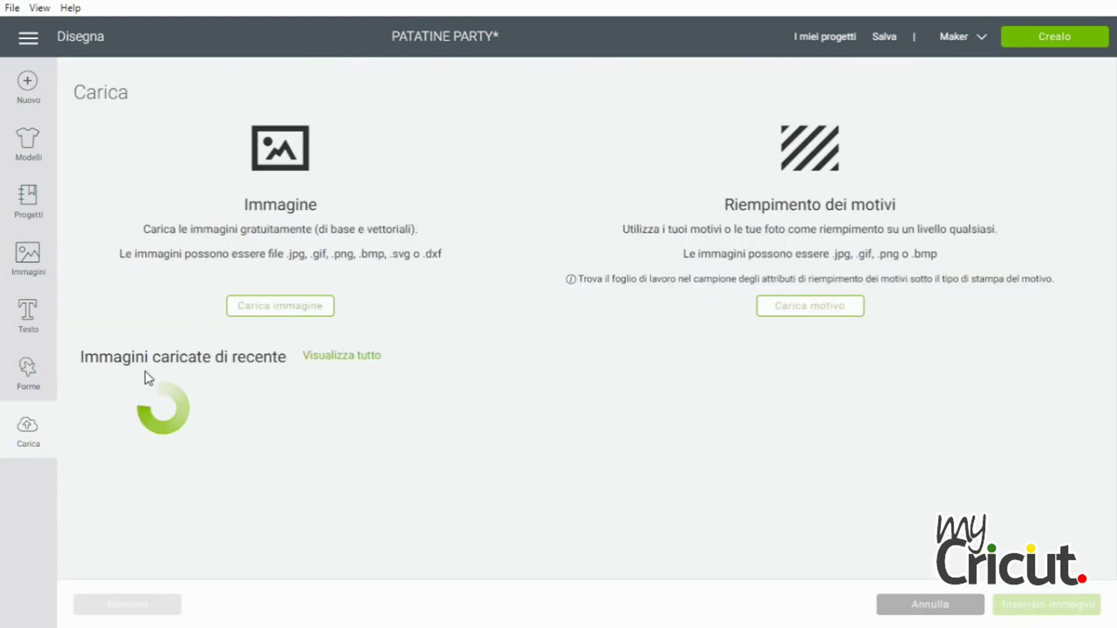
scroll(495, 355, down, 2)
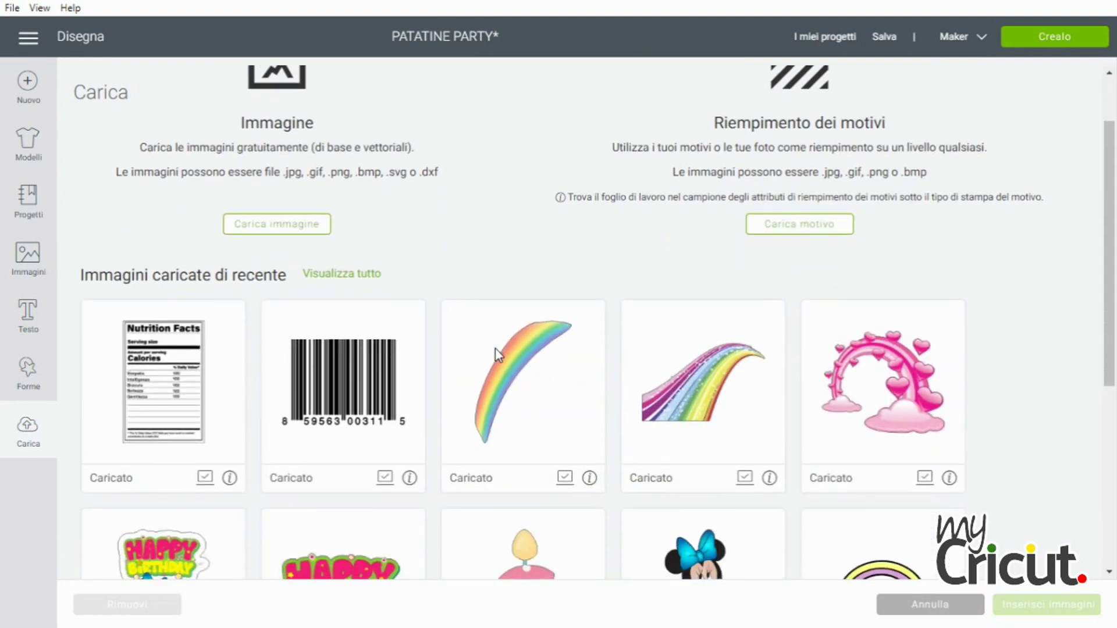
click(331, 387)
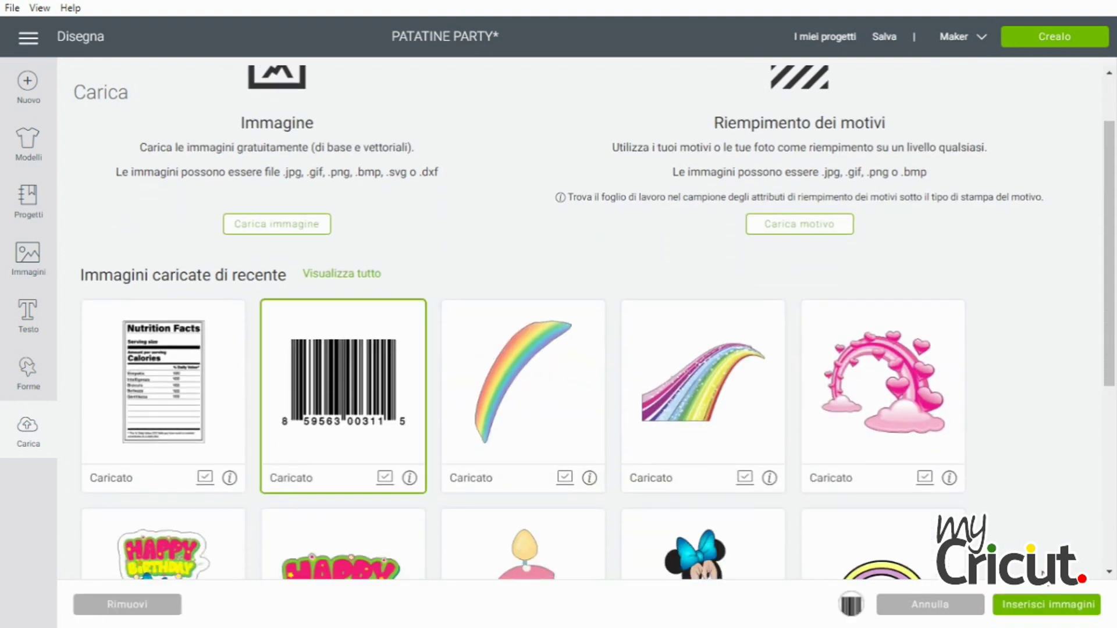
click(1036, 603)
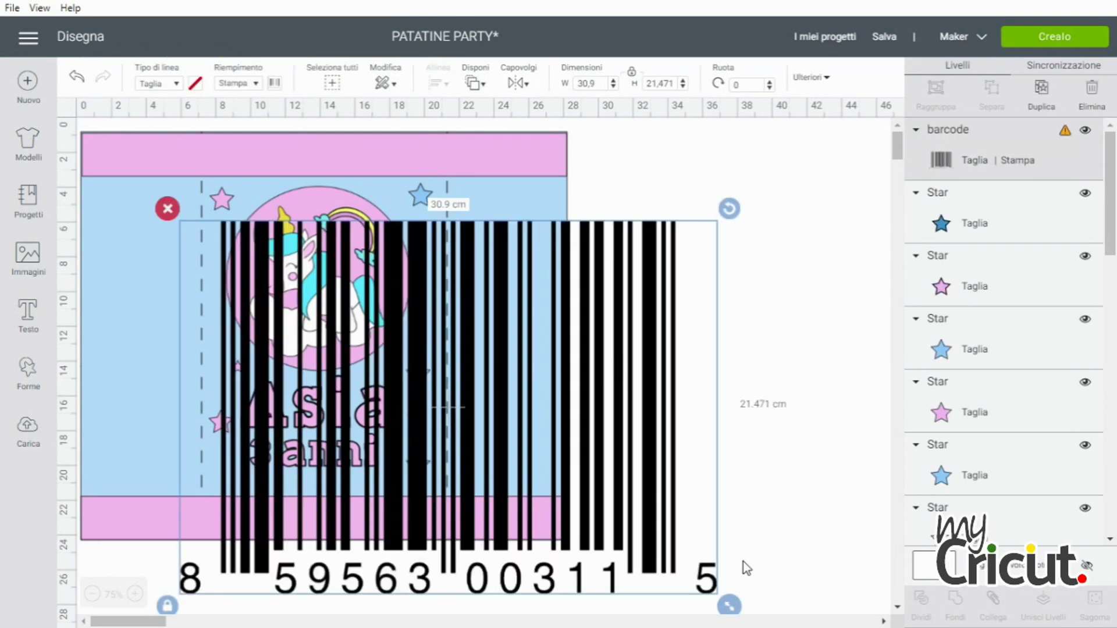
Shrink the barcode to about 4.9 × 3.4 cm and place it low on the wrapper's right-hand flap.
drag(736, 607, 322, 409)
drag(228, 261, 505, 440)
drag(592, 485, 556, 484)
drag(518, 441, 521, 456)
click(620, 374)
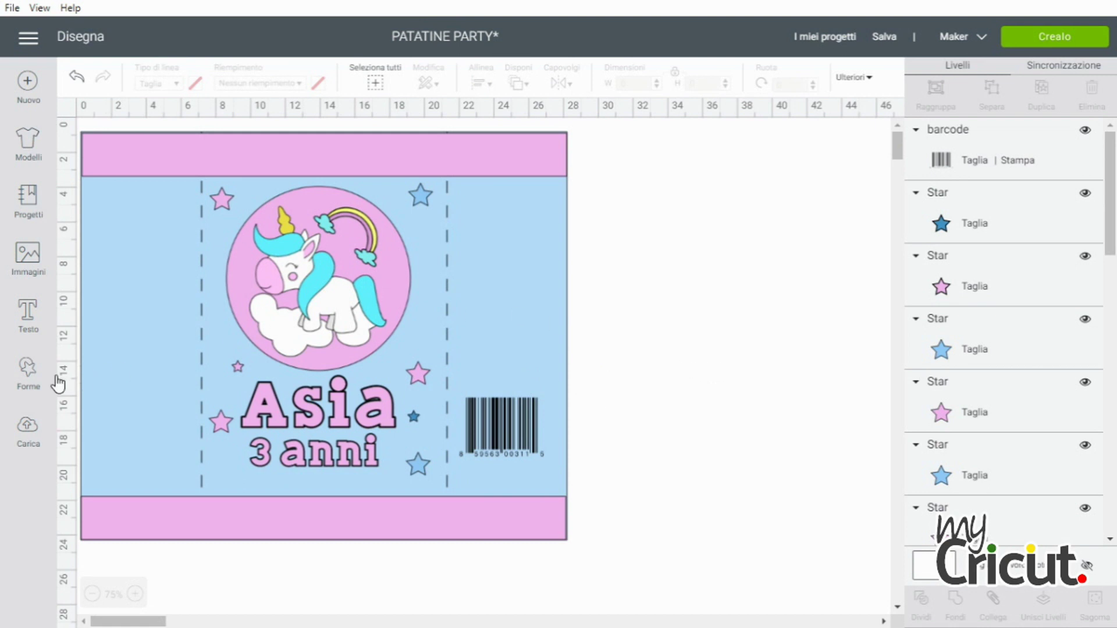
Add a square over the barcode on the right-hand flap and colour it white.
click(26, 372)
click(93, 261)
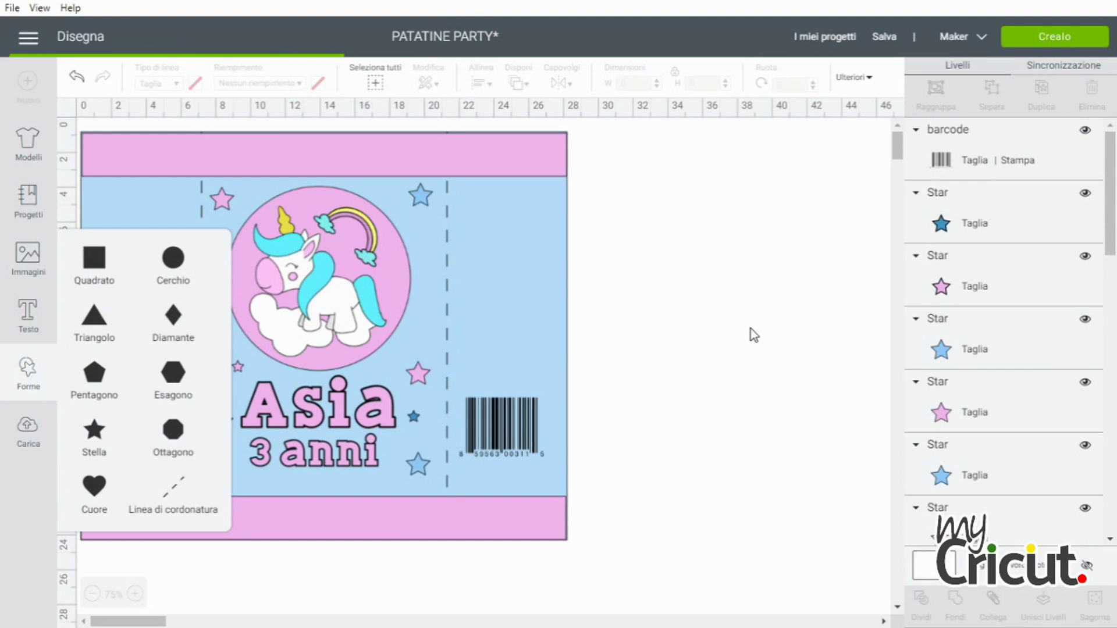
drag(311, 330, 513, 426)
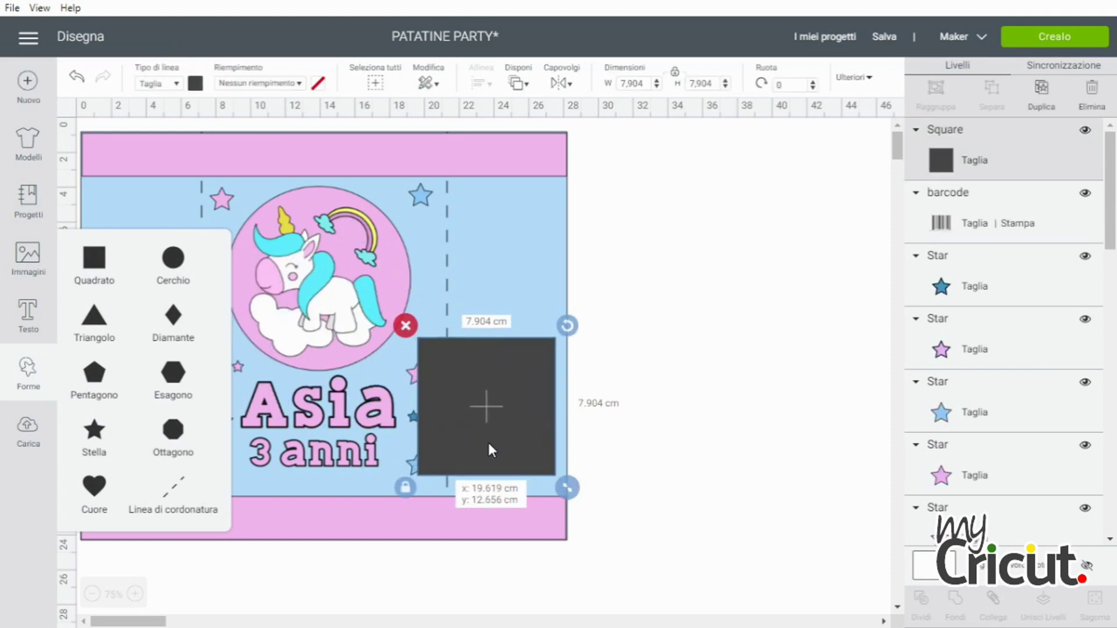
click(195, 84)
click(250, 142)
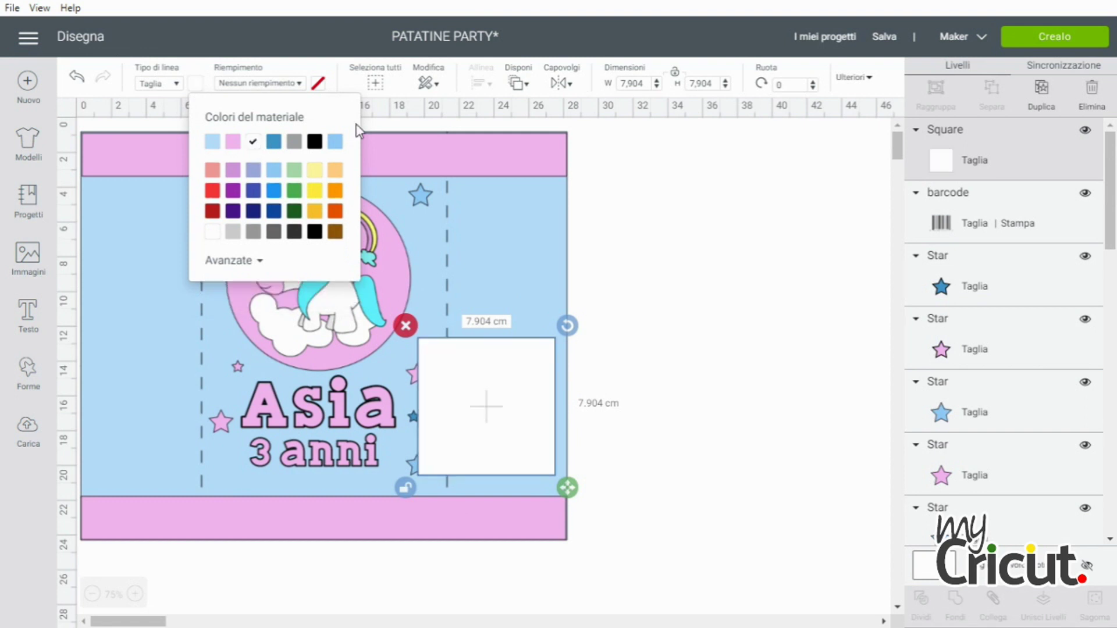
Move the white square one layer back behind the barcode and resize it to about 4.6 × 4.3 cm.
click(516, 84)
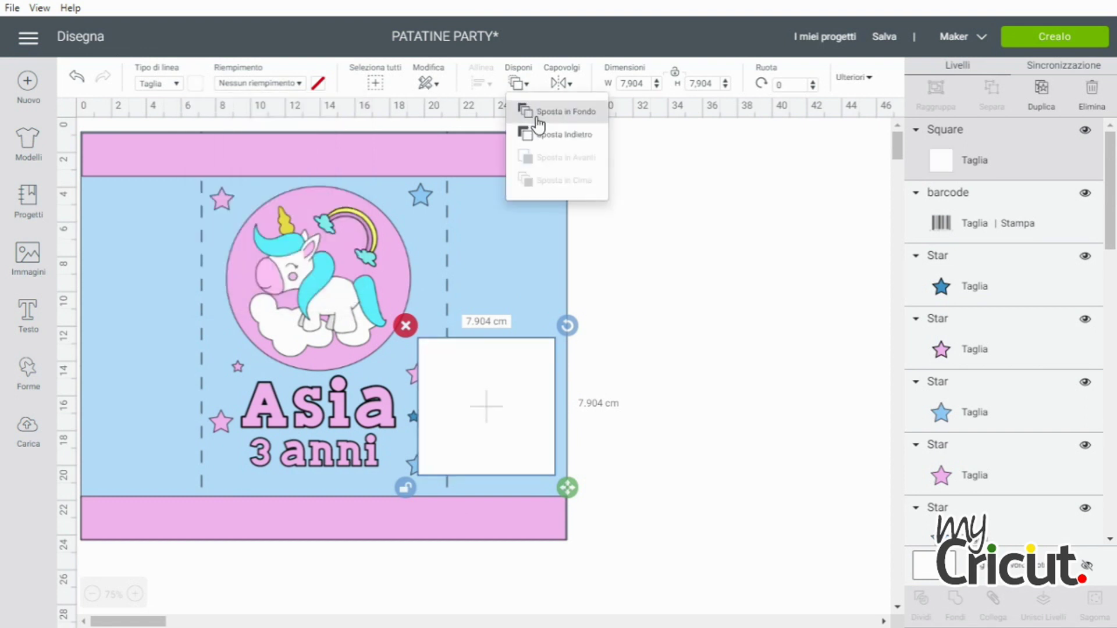
click(541, 135)
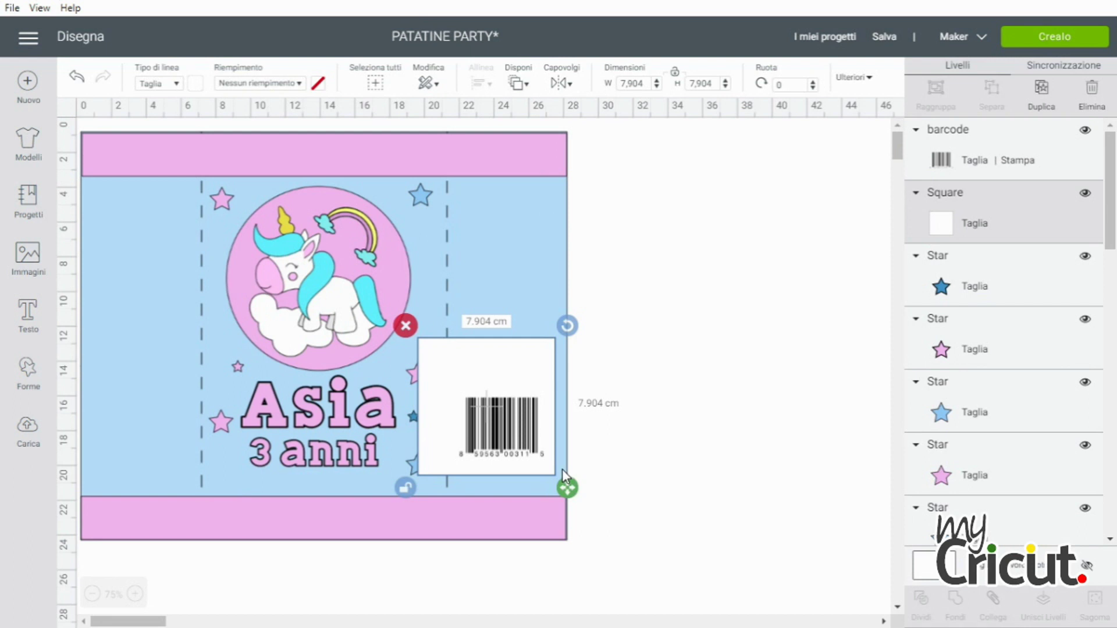
mouse_move(569, 488)
mouse_down()
mouse_move(541, 471)
mouse_move(555, 443)
mouse_move(549, 414)
mouse_move(563, 473)
mouse_up()
shift+click(501, 430)
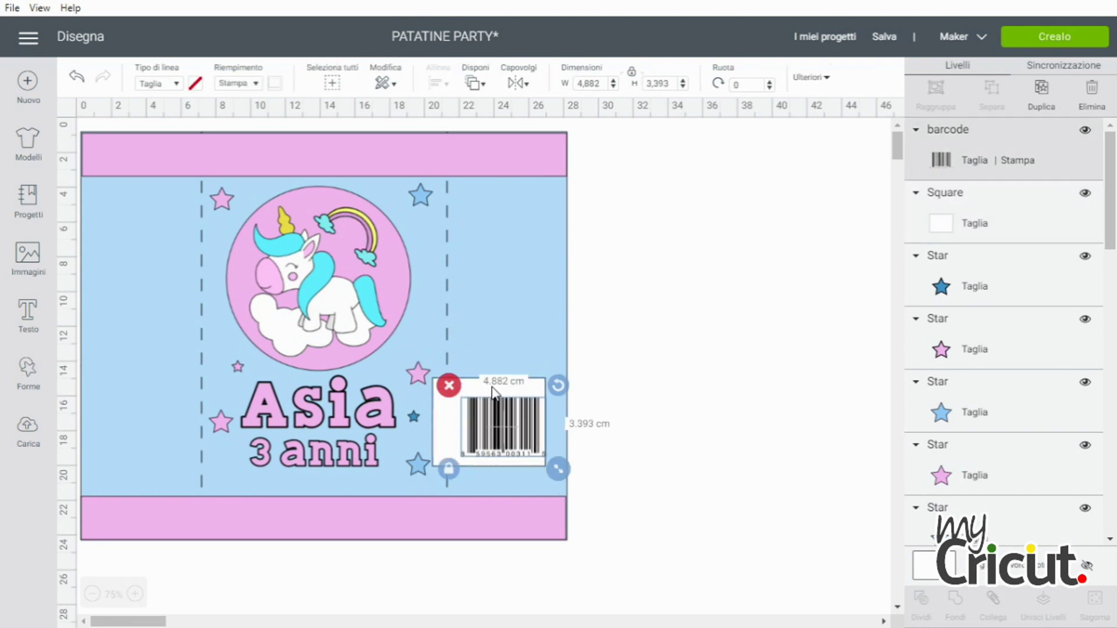
drag(444, 426, 457, 425)
drag(570, 478, 535, 469)
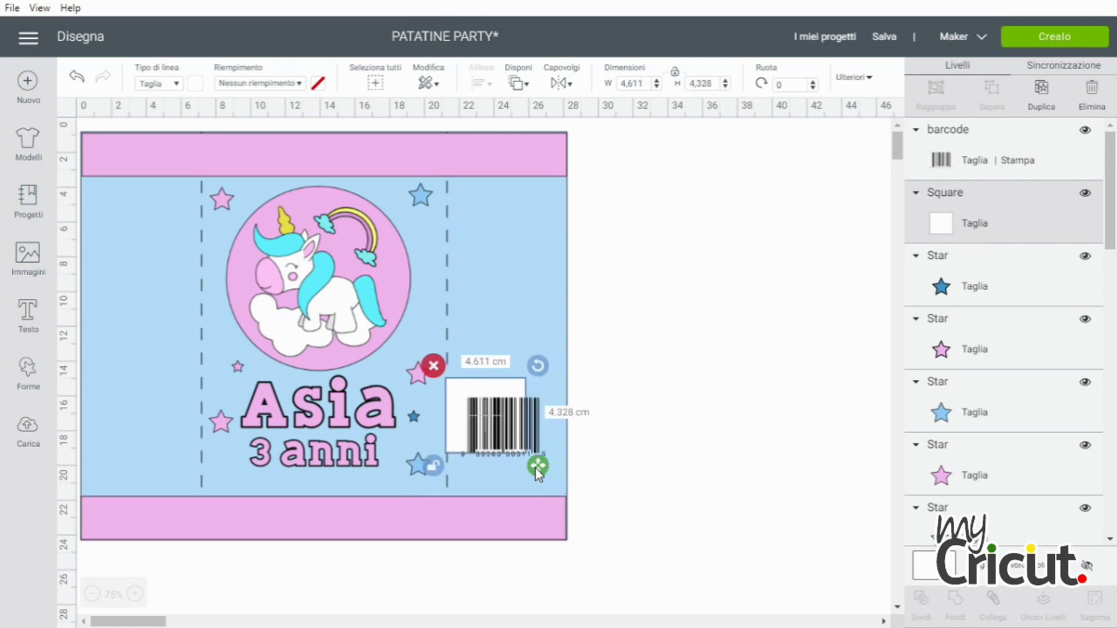
Nudge the white square sideways and down until it lines up behind the barcode.
key(Right)
key(Right)
key(Right)
key(Right)
key(Right)
key(Right)
key(Right)
key(Right)
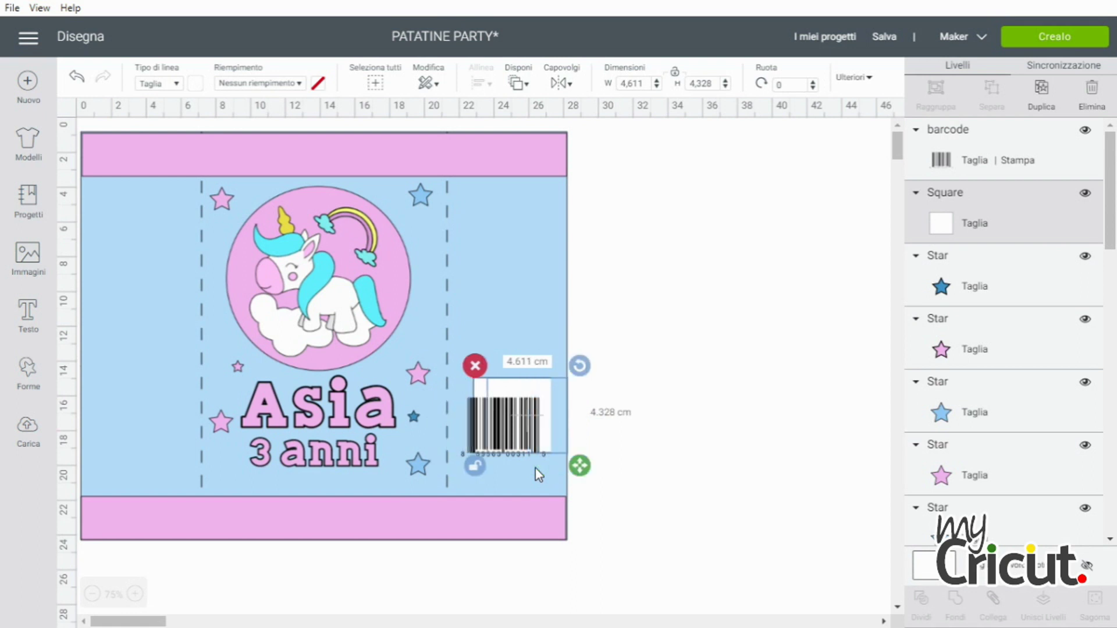
key(Left)
key(Left)
key(Left)
key(Left)
key(Left)
key(Left)
key(Left)
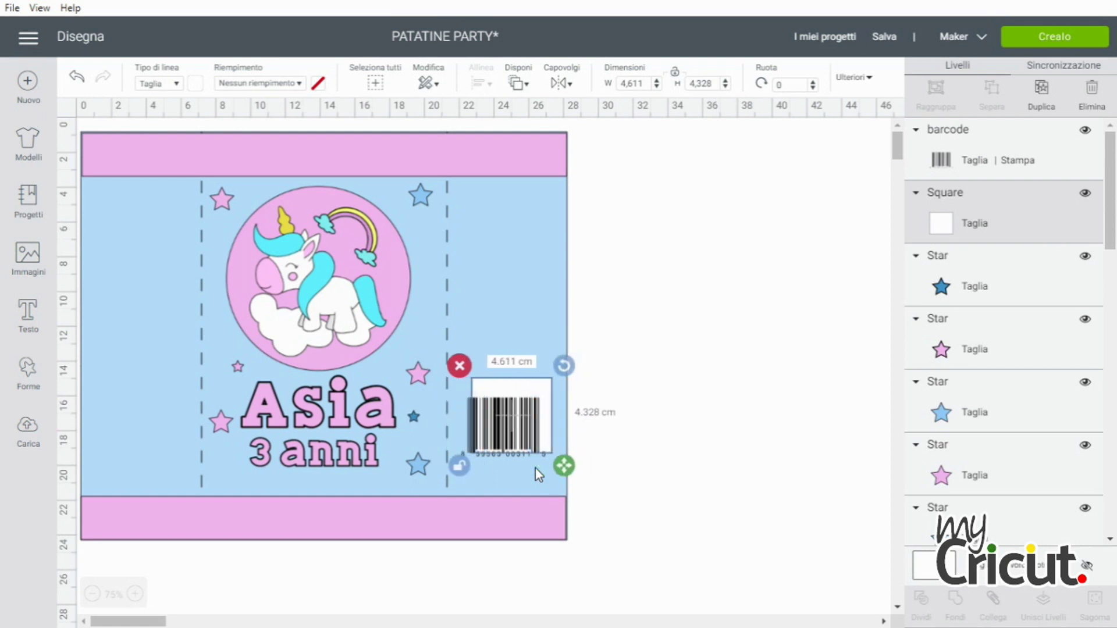
key(Down)
key(Down)
key(Down)
key(Down)
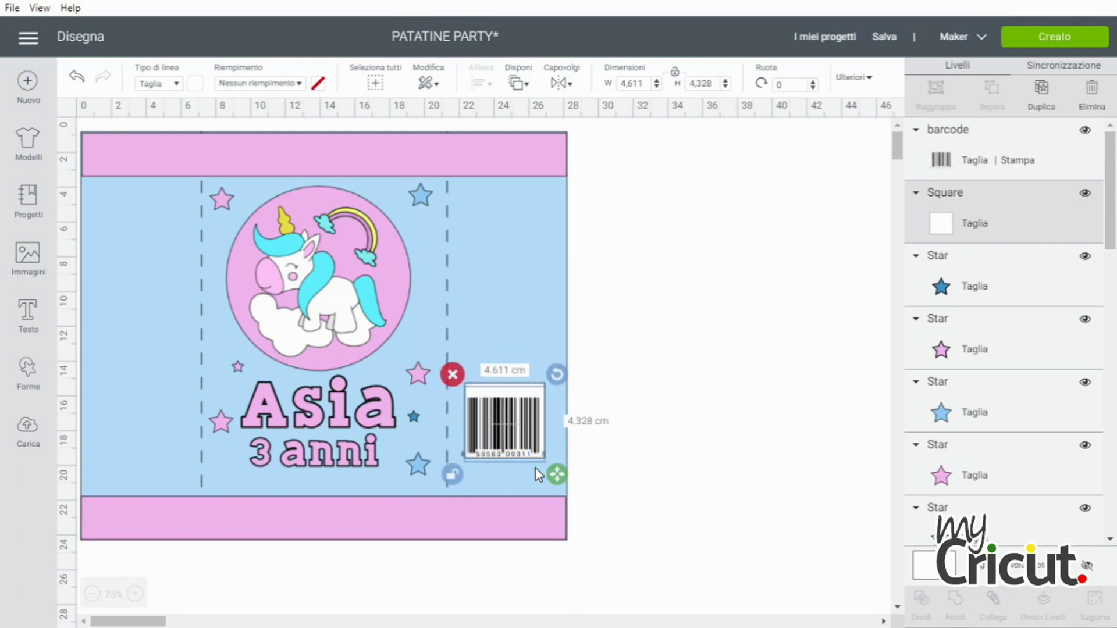
Widen the white square to about 5.4 × 4.3 cm so it frames the barcode with an even margin.
drag(550, 476, 561, 474)
key(Left)
key(Left)
key(Left)
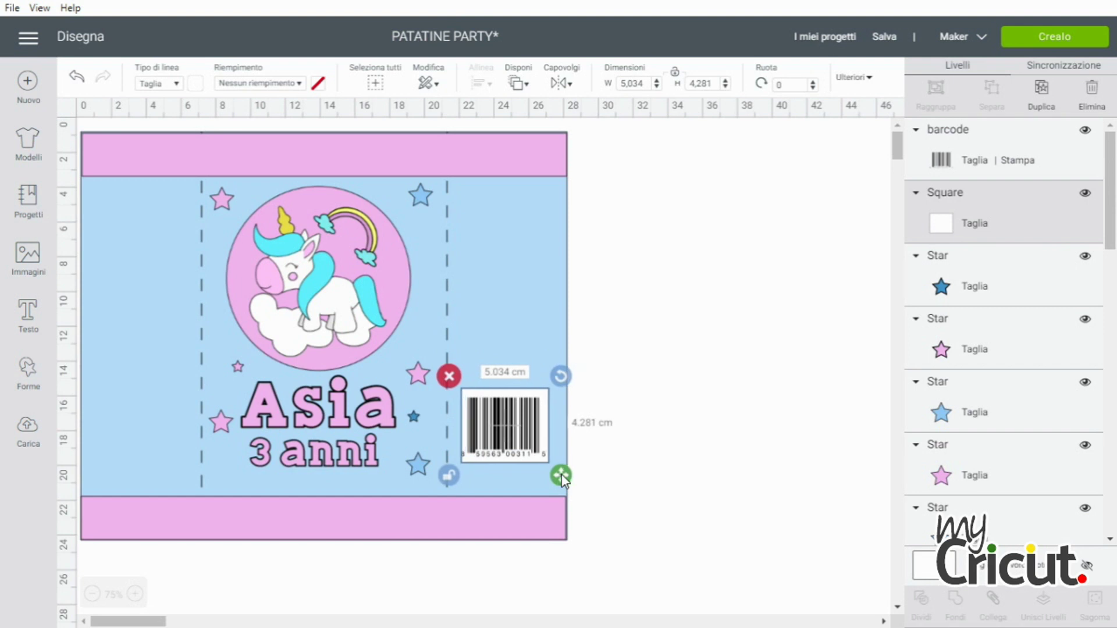
drag(566, 471, 573, 477)
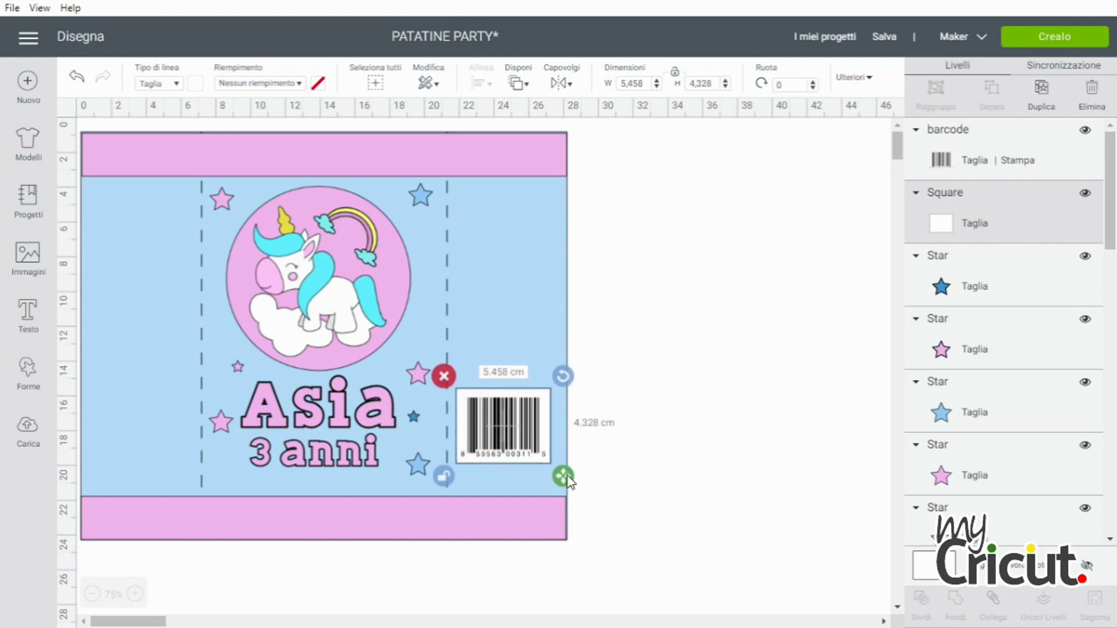
click(725, 442)
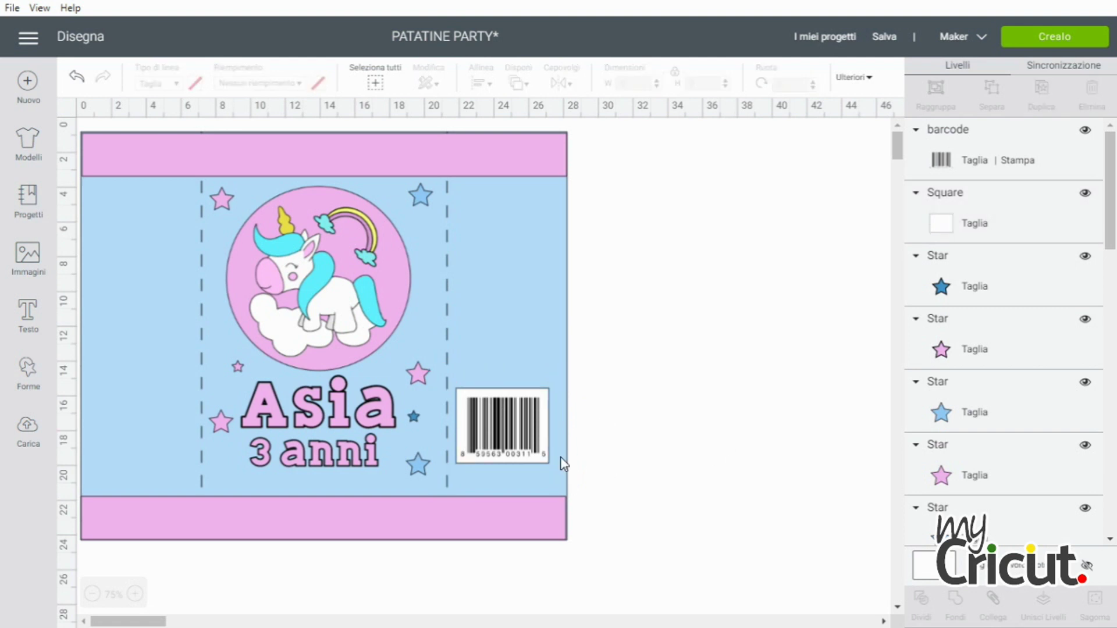
Shift the barcode and its white square together slightly right on the flap and save the project.
click(510, 440)
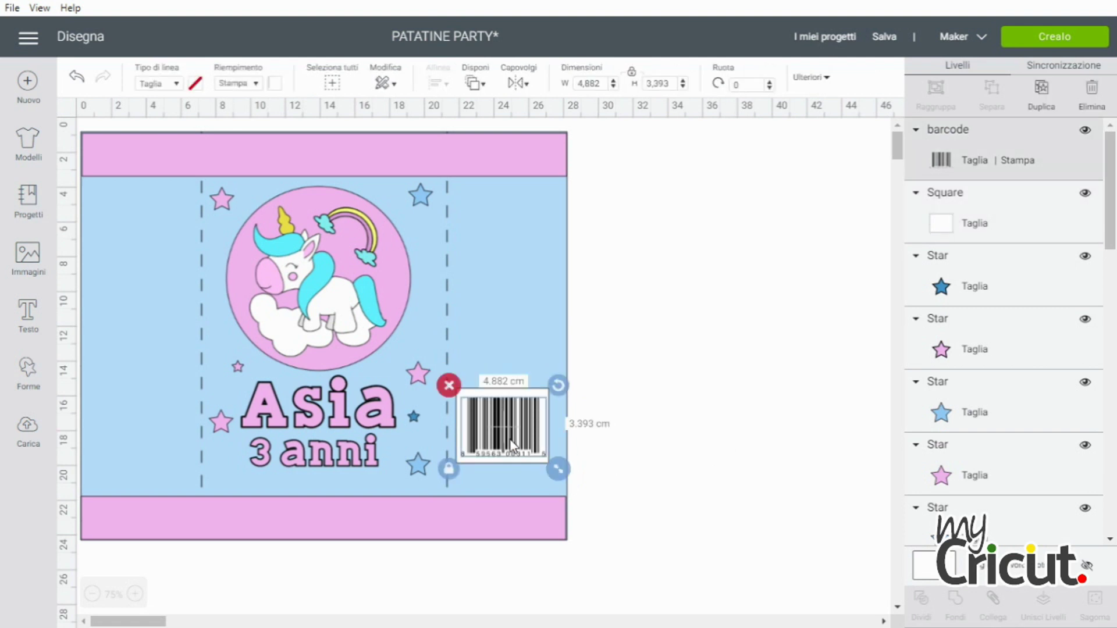
click(483, 395)
key(Right)
key(Right)
key(Right)
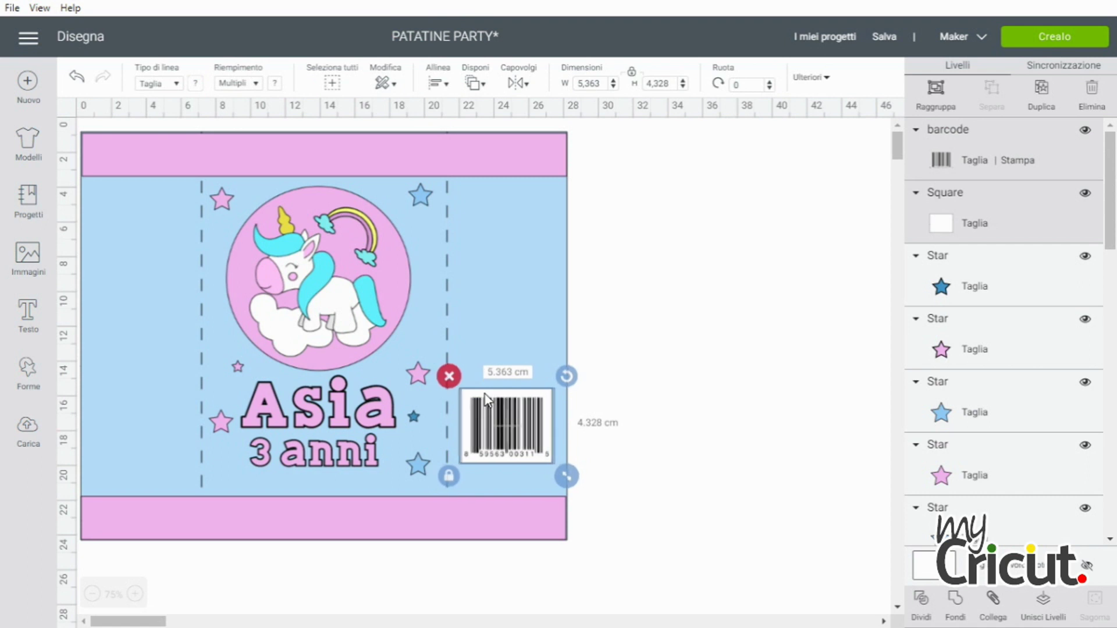
click(881, 36)
click(890, 63)
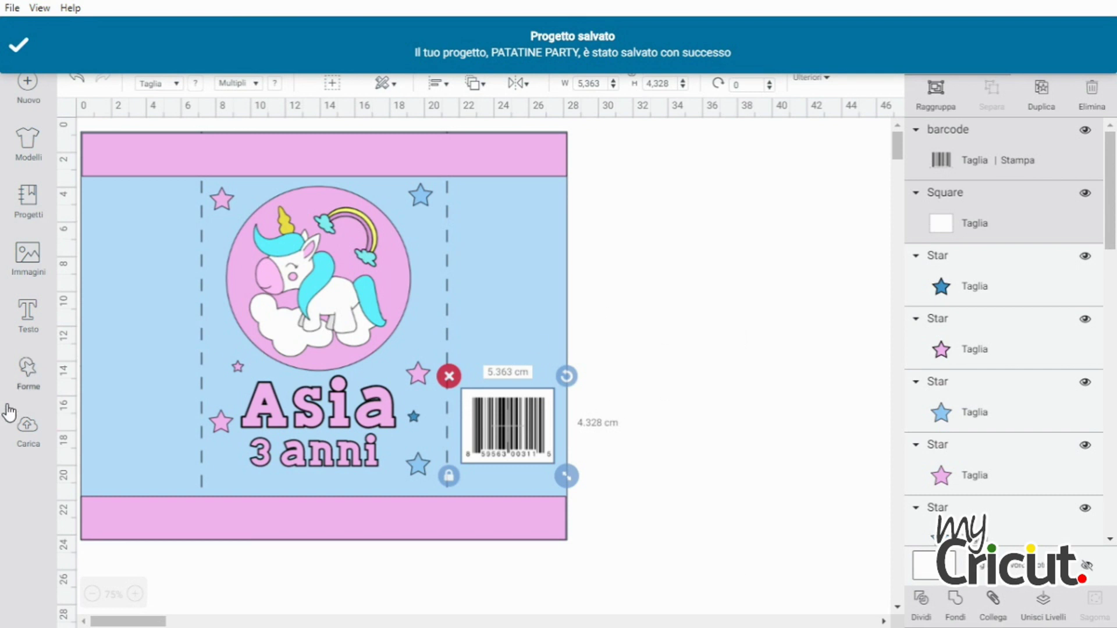
Insert the uploaded Nutrition Facts table image and position it on the right flap above the barcode.
click(29, 442)
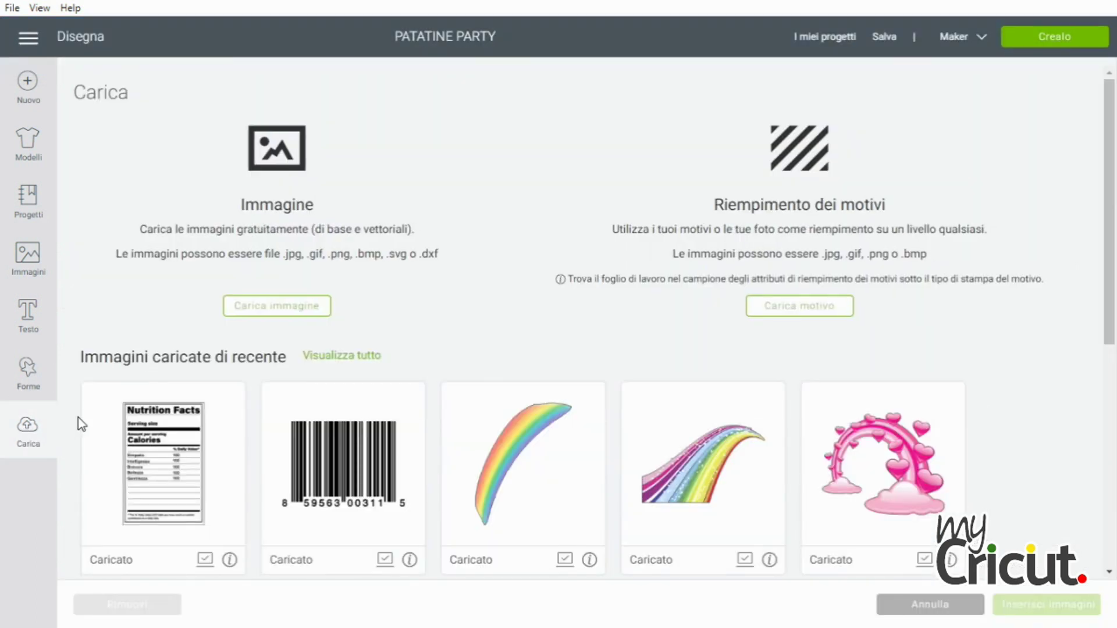
click(185, 465)
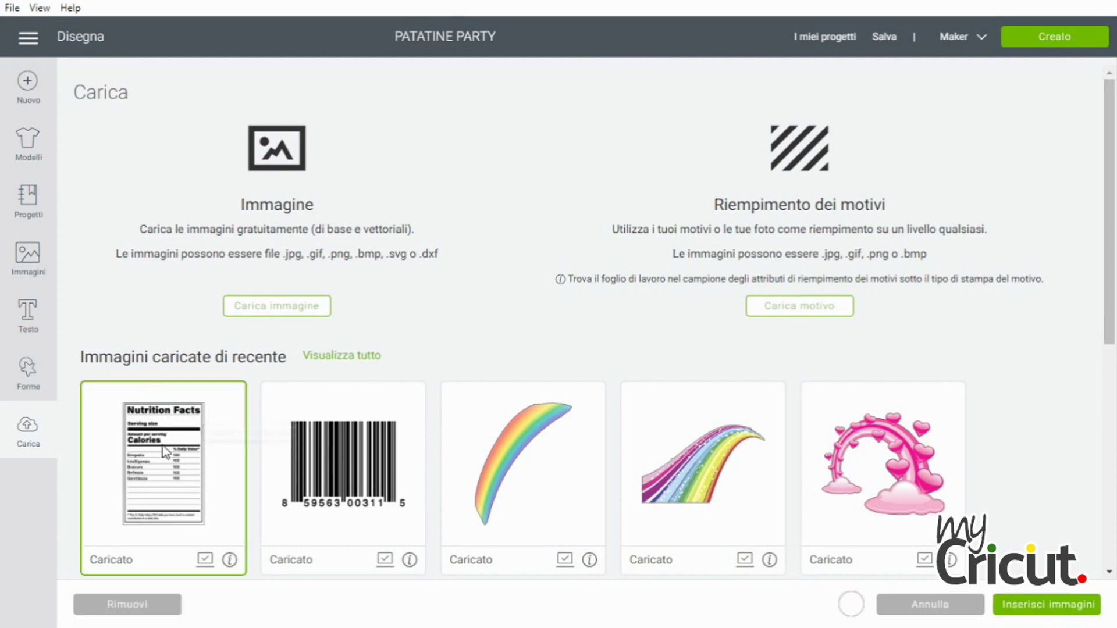
click(1037, 605)
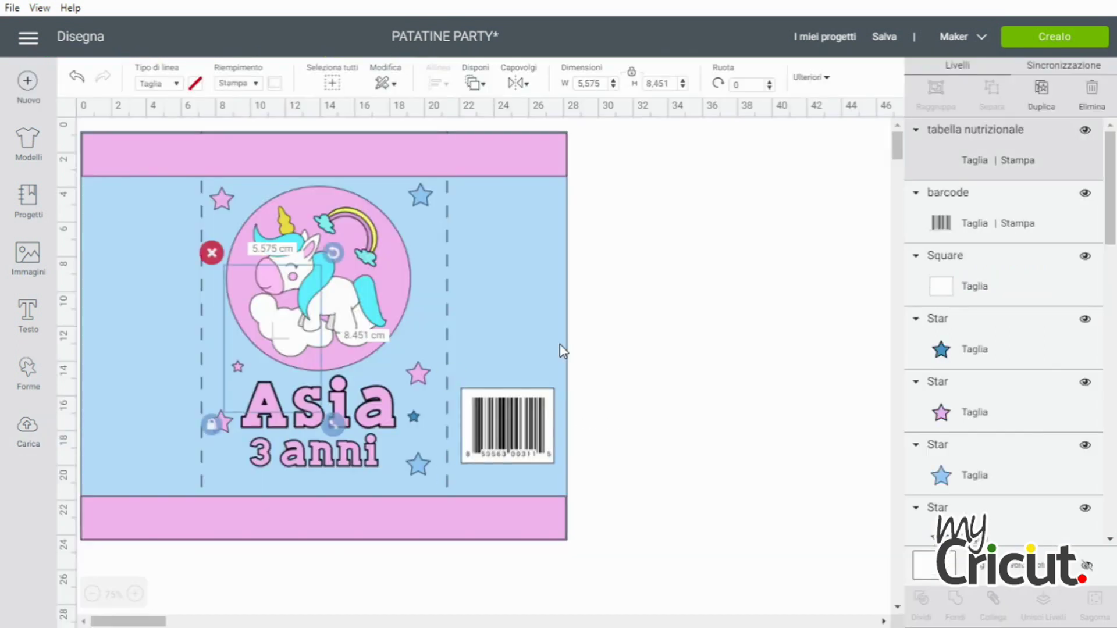
drag(278, 377, 509, 295)
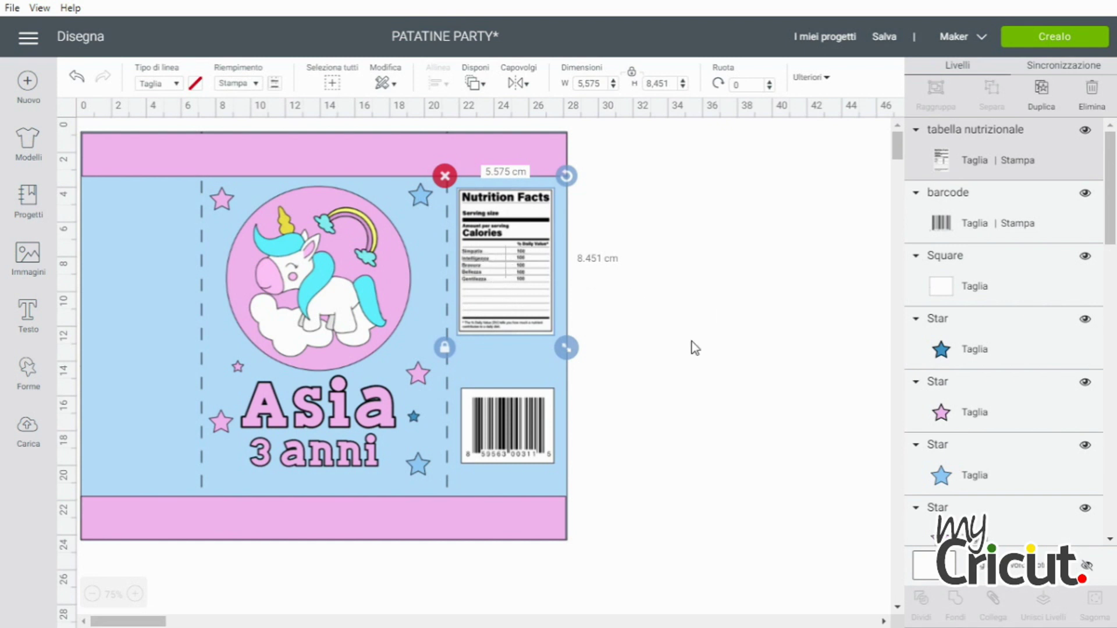
click(643, 348)
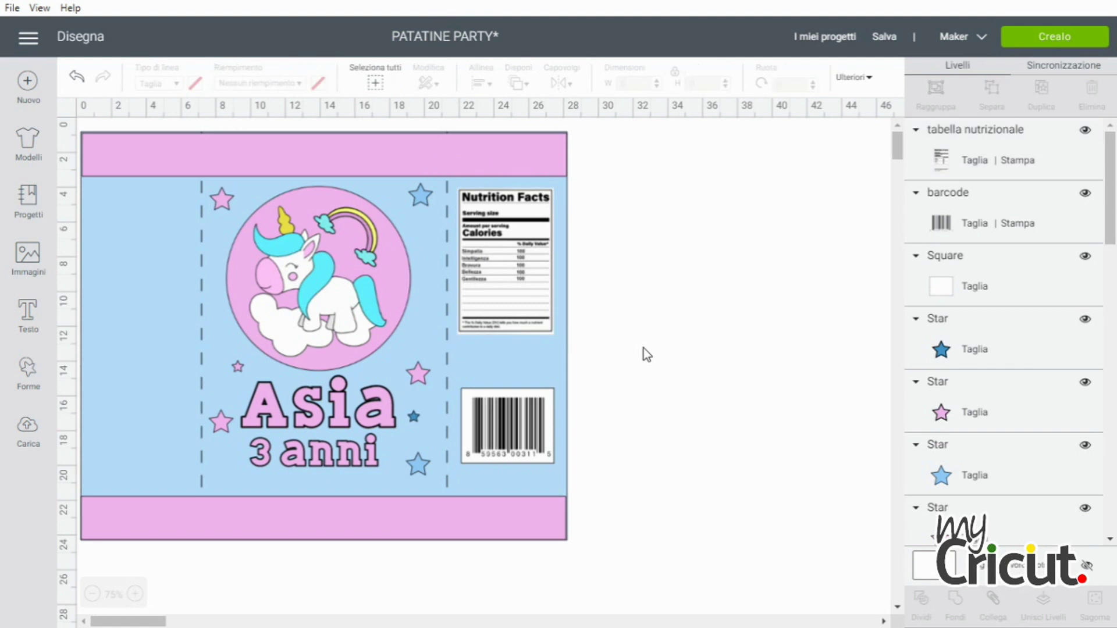
drag(536, 311, 535, 304)
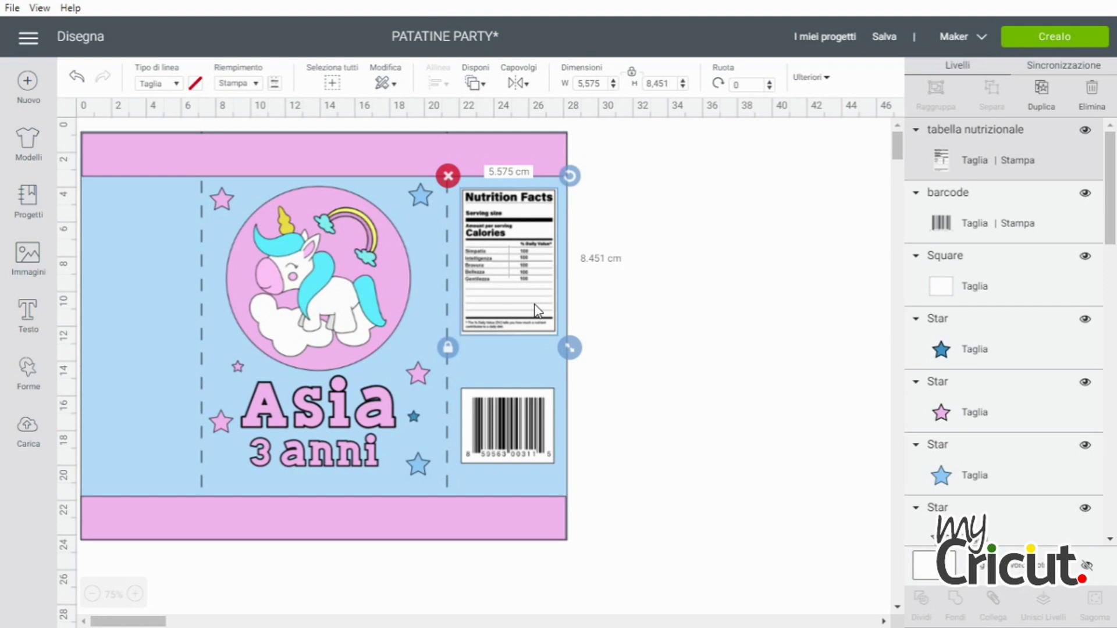
click(618, 292)
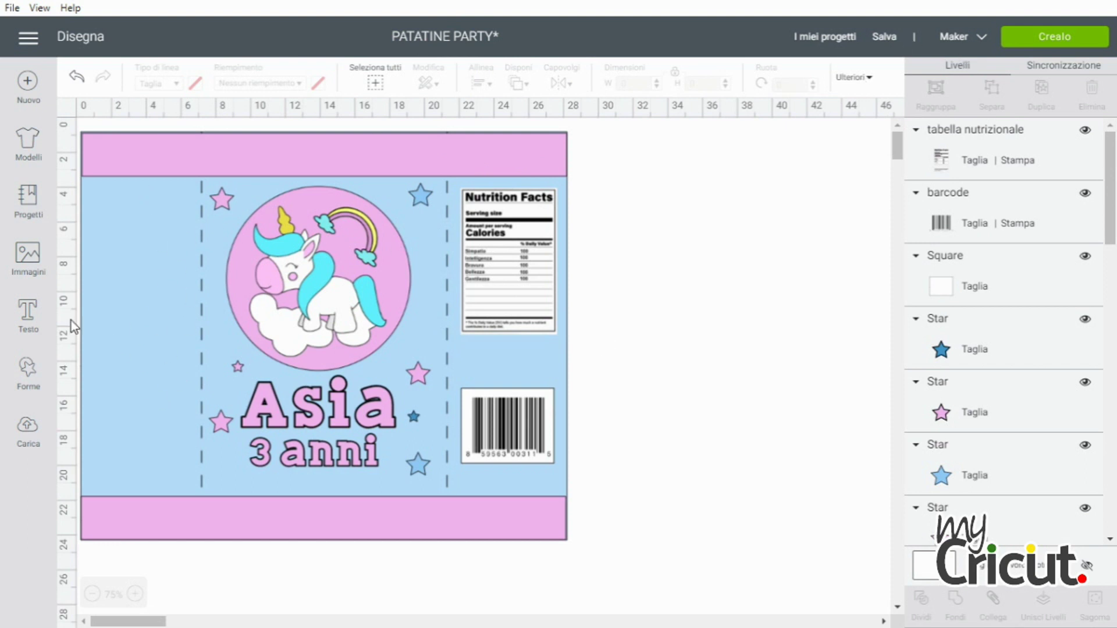
Add the text "Grazie" and set its font to Billionaire.
click(44, 313)
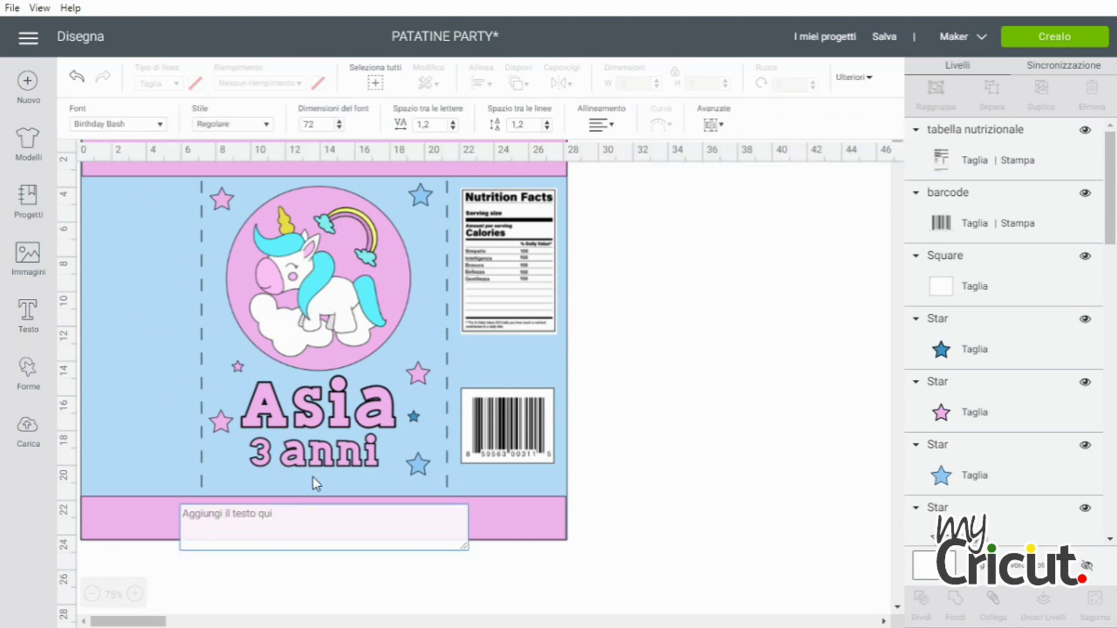
text(Graz)
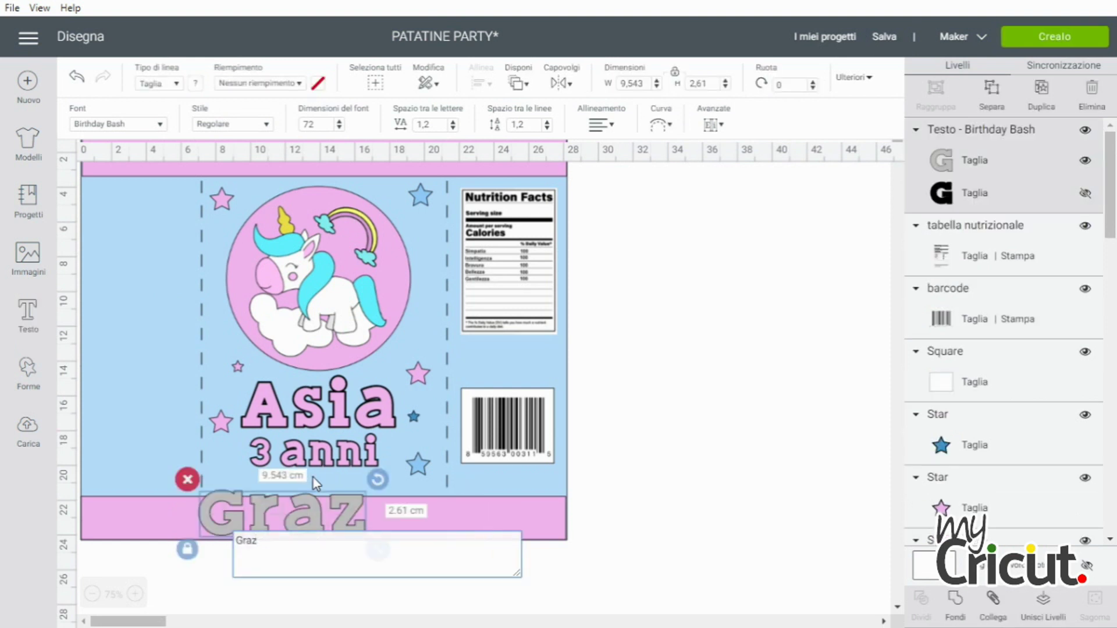
text(ie)
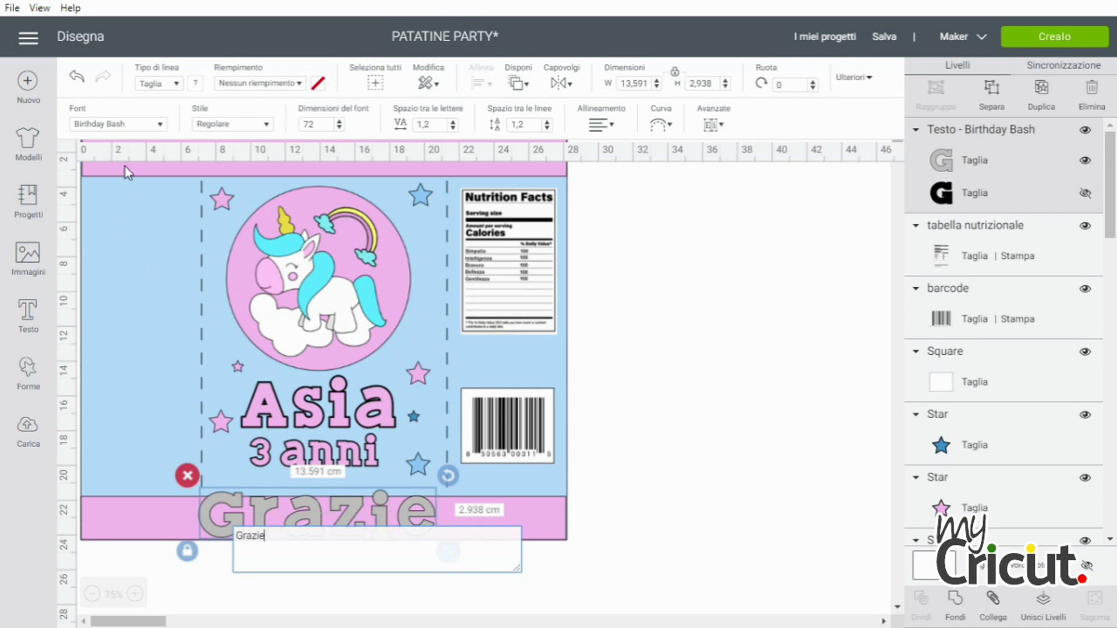
click(120, 129)
drag(730, 86, 670, 96)
text(billi)
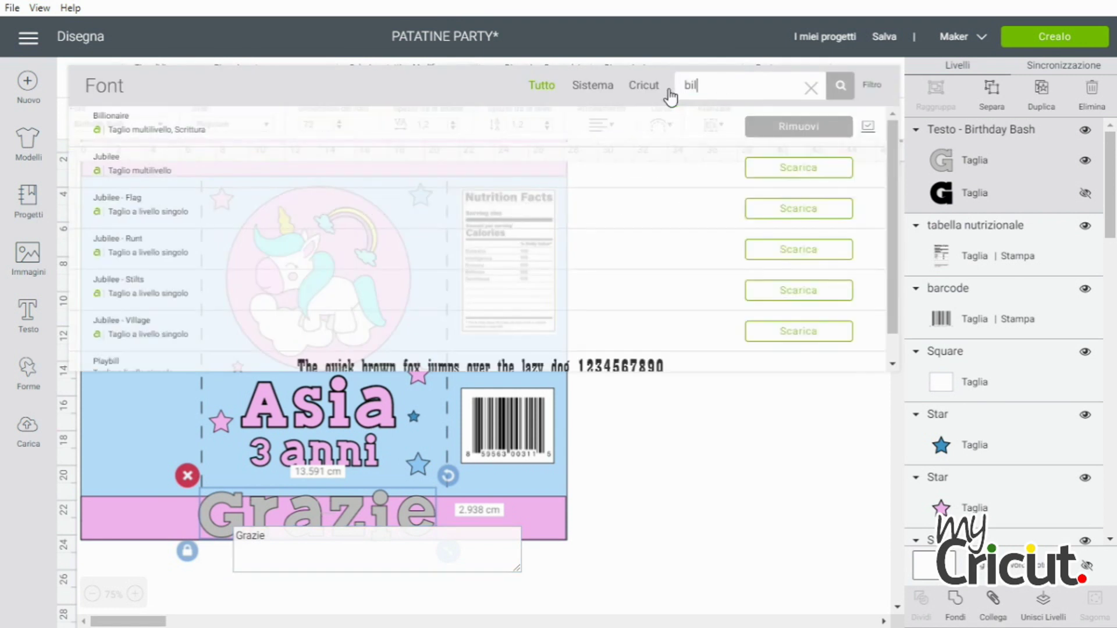
click(165, 142)
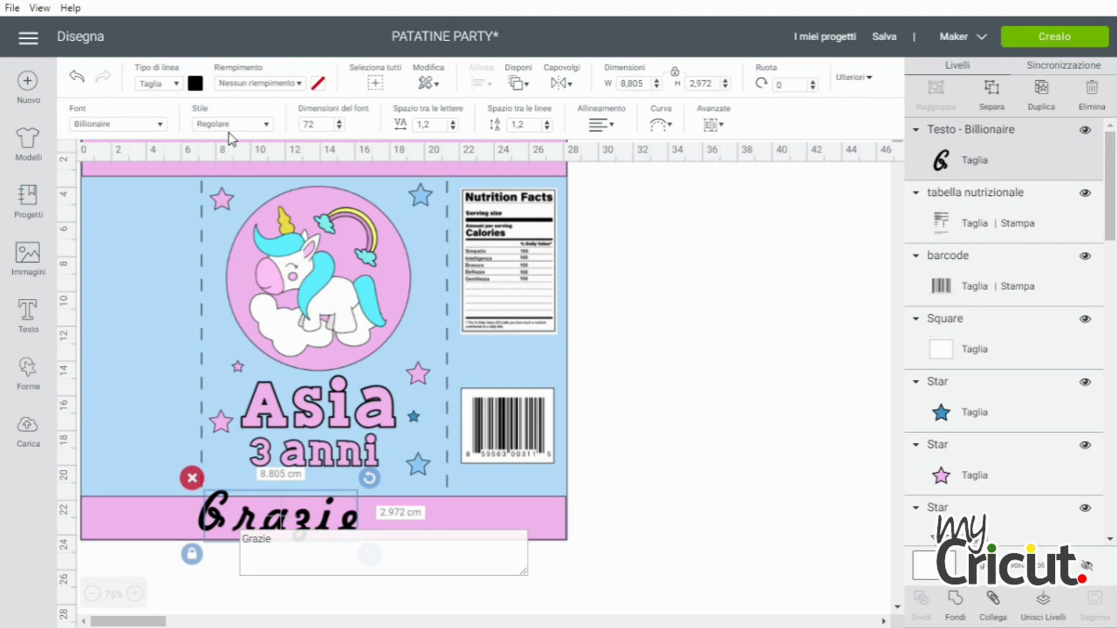
Colour the "Grazie" text pink and fit it at the top of the left flap at about 5.9 × 2 cm.
click(197, 87)
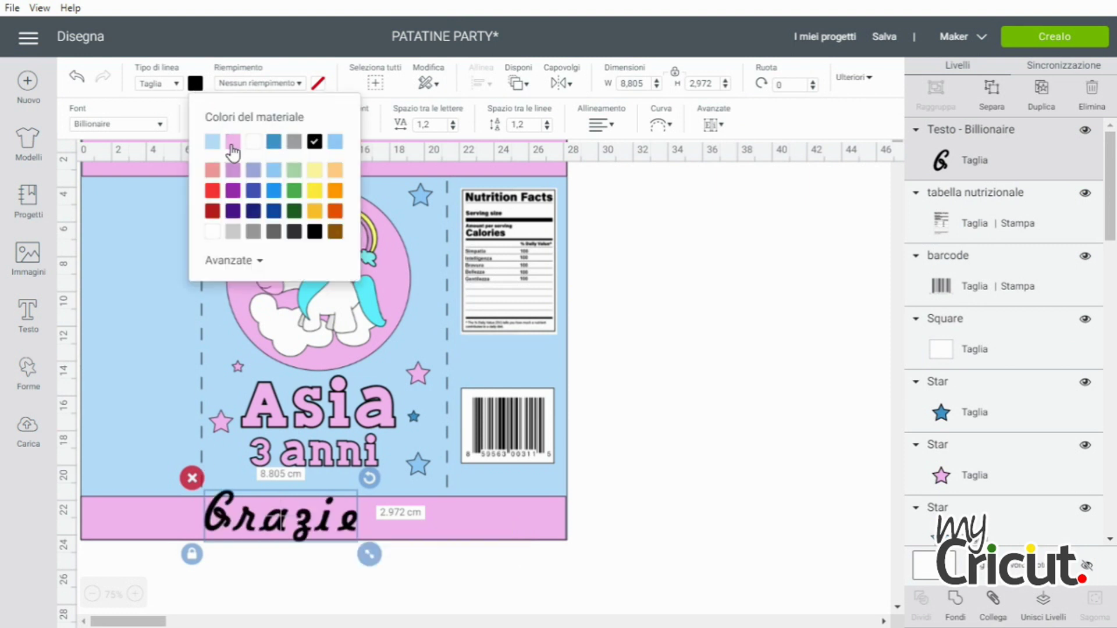
click(233, 142)
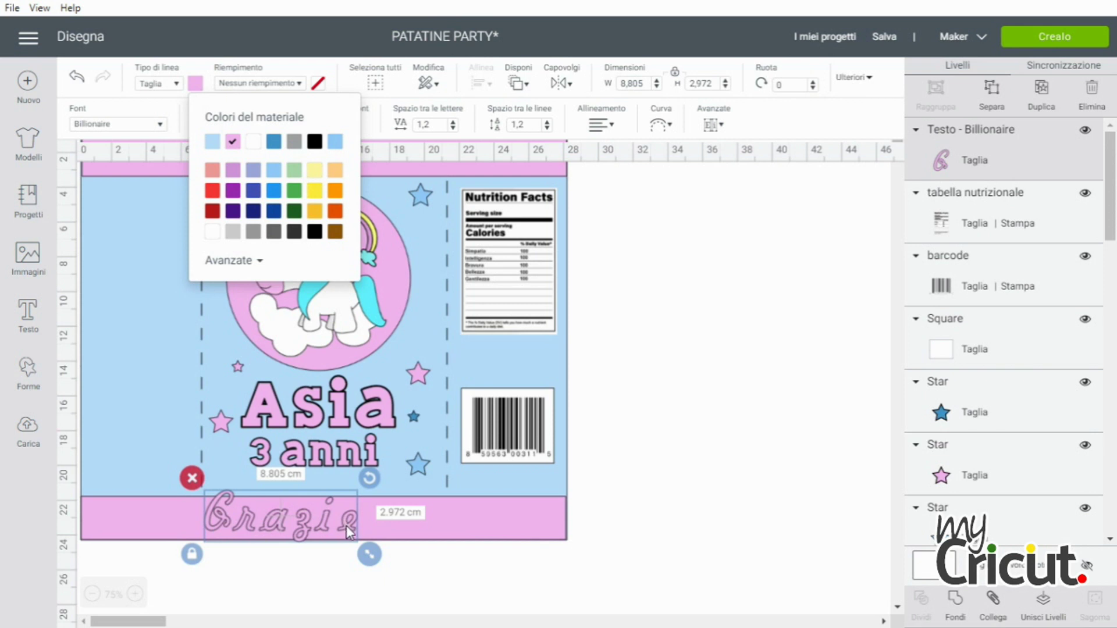
drag(347, 525, 222, 288)
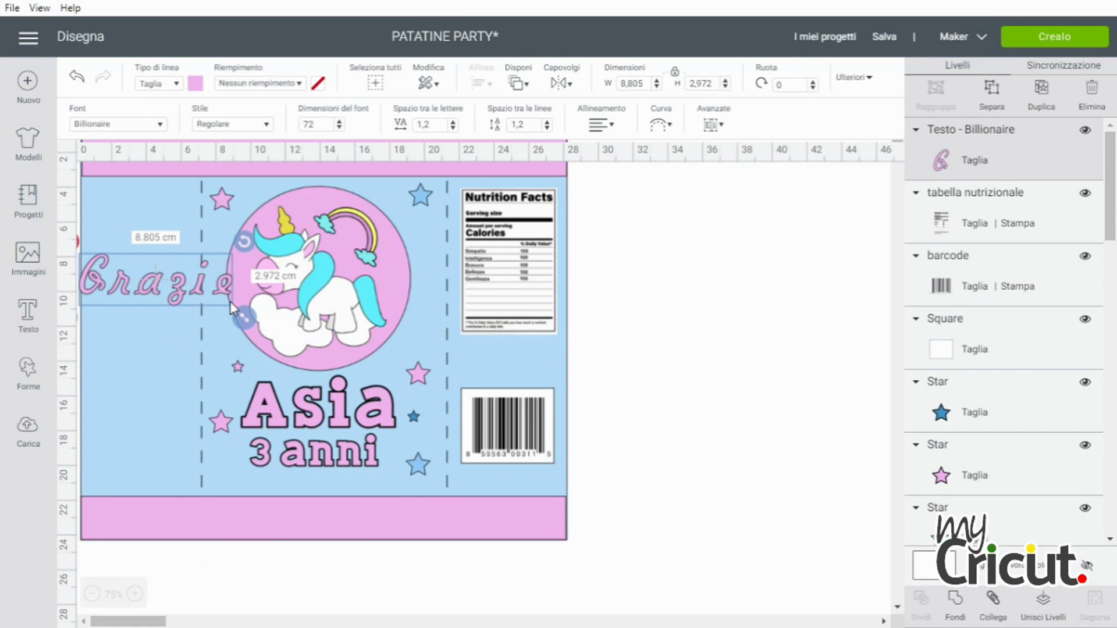
drag(248, 326, 173, 216)
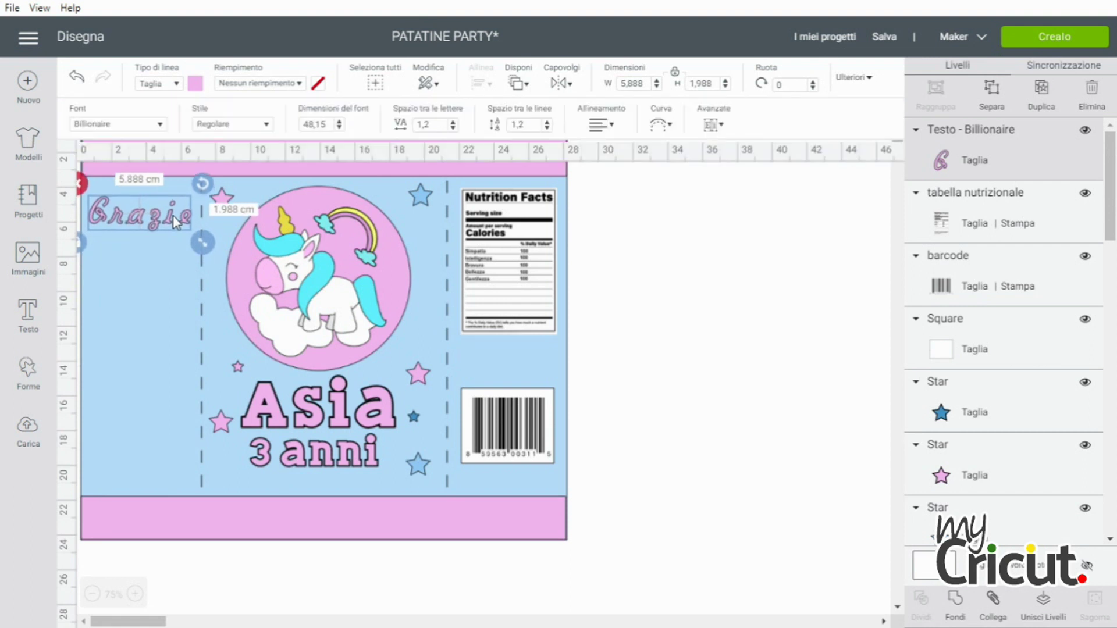
Add the text "per aver" and shrink it to fit the left flap just below "Grazie".
click(26, 317)
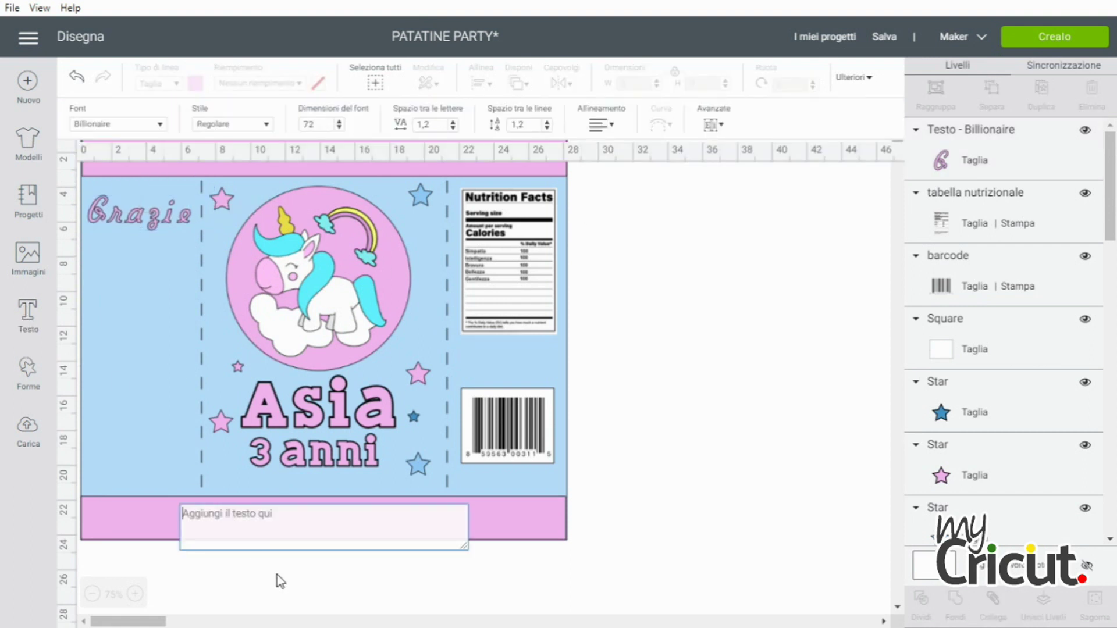
text(per aver)
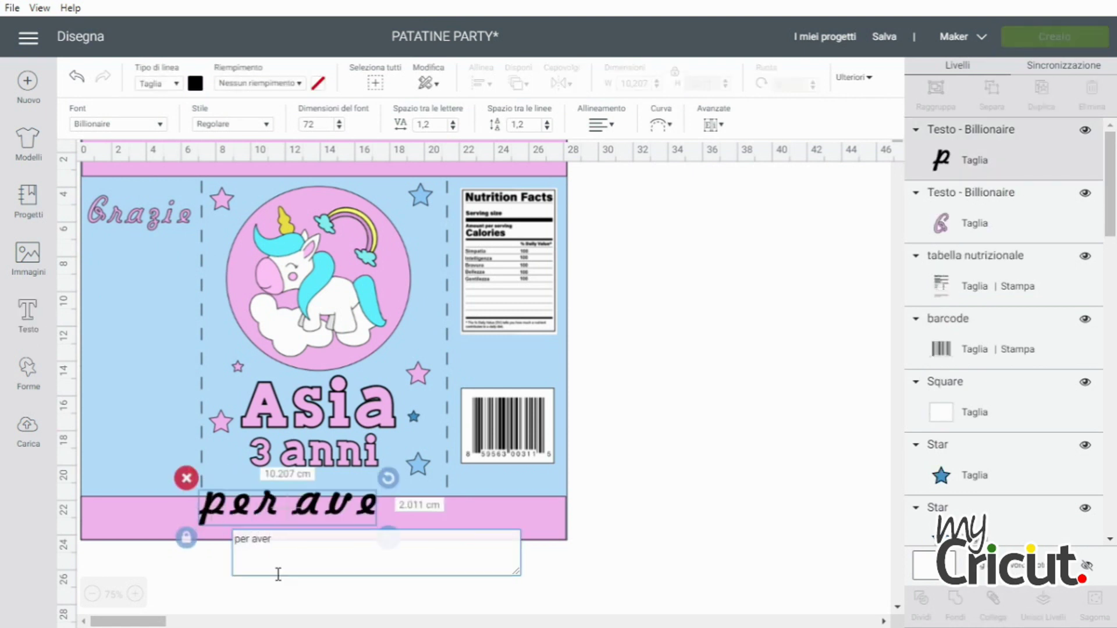
click(337, 505)
drag(413, 536, 163, 251)
Add the text "partecipato" at about 5.6 × 0.8 cm and place it below "per aver" on the left flap.
click(30, 312)
text(parteci)
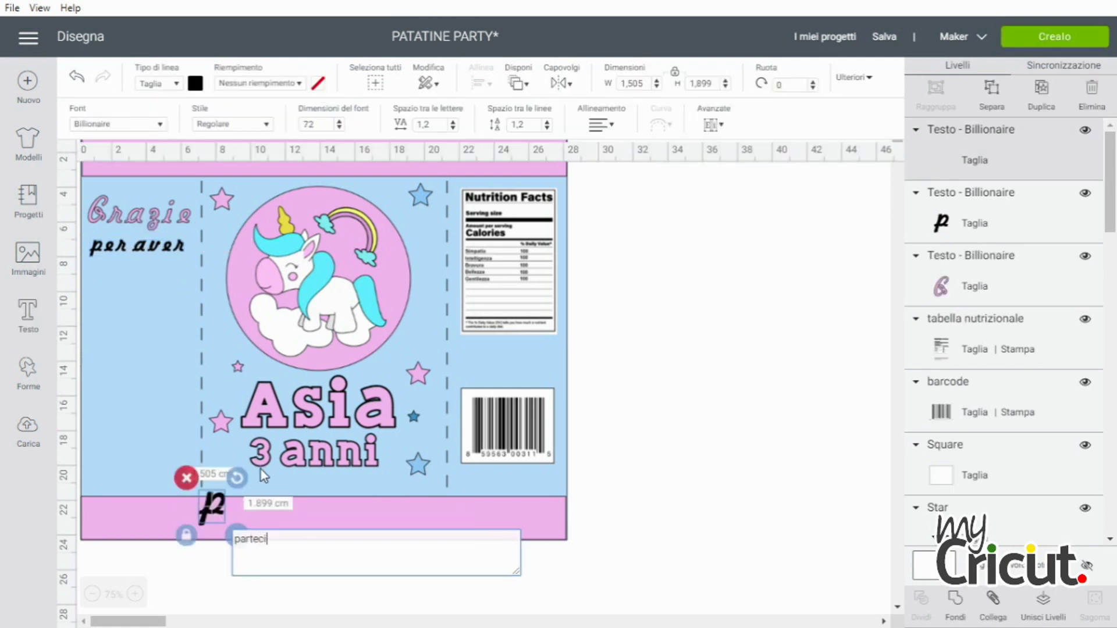
text(pato)
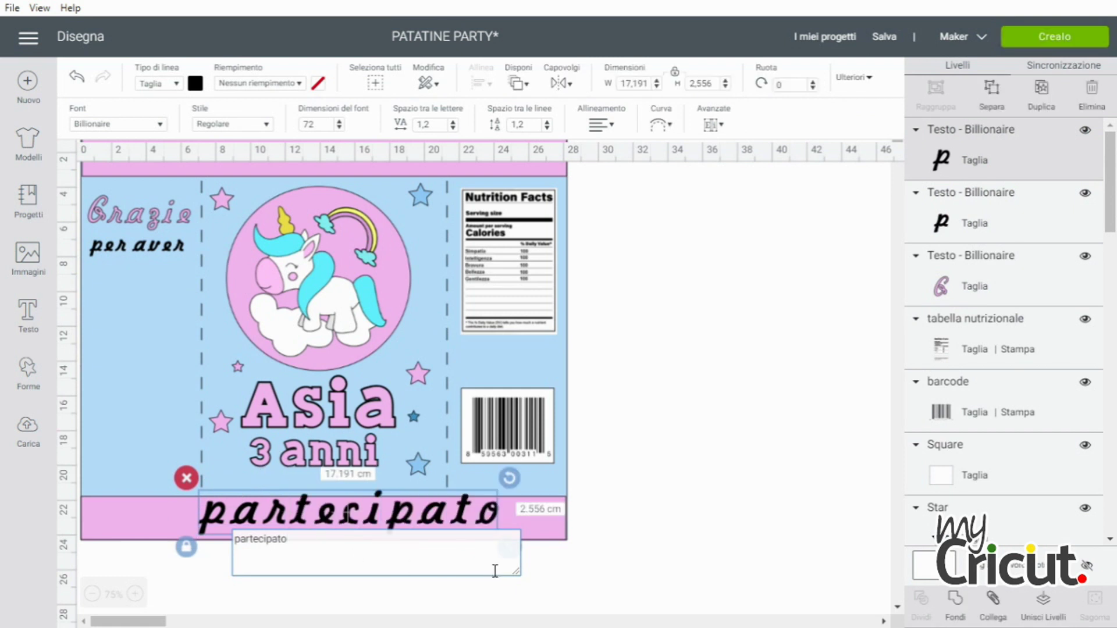
click(449, 522)
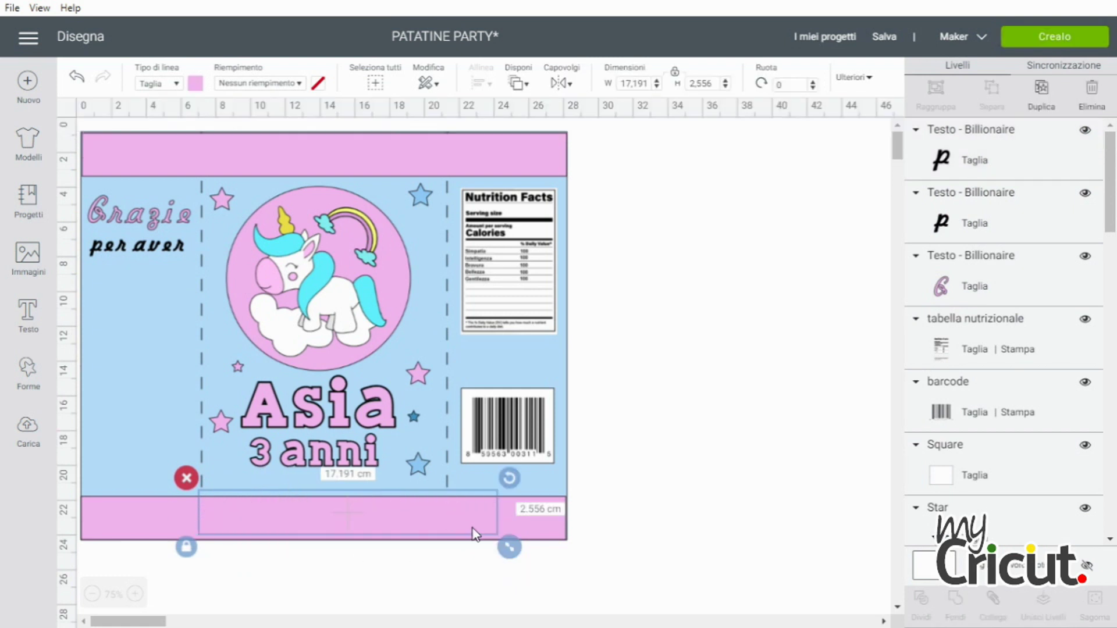
click(645, 511)
scroll(983, 274, up, 10)
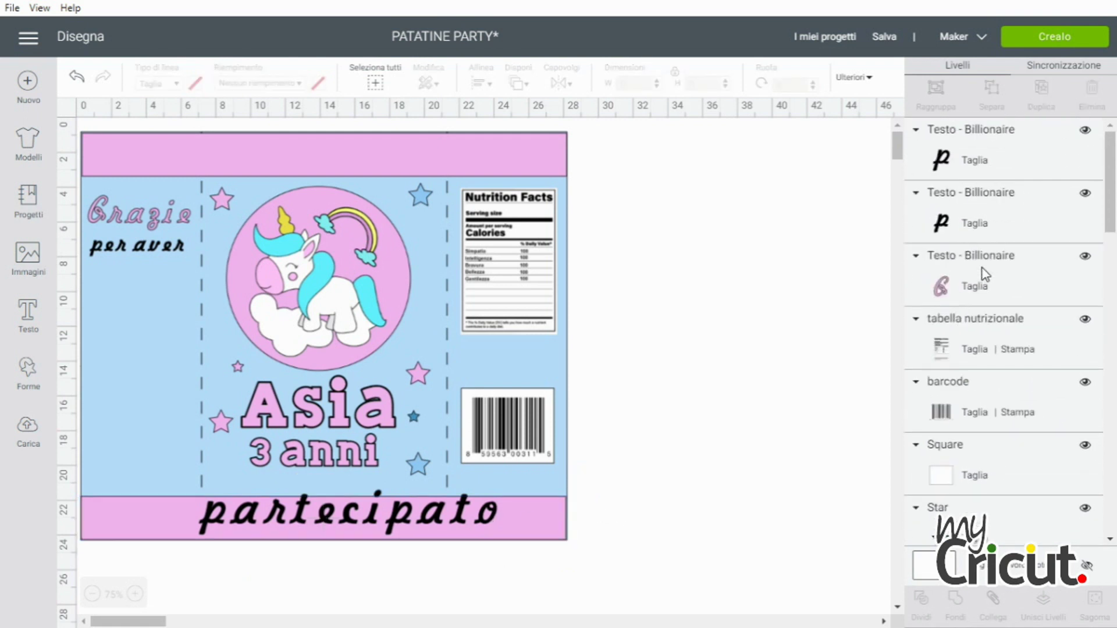
click(962, 164)
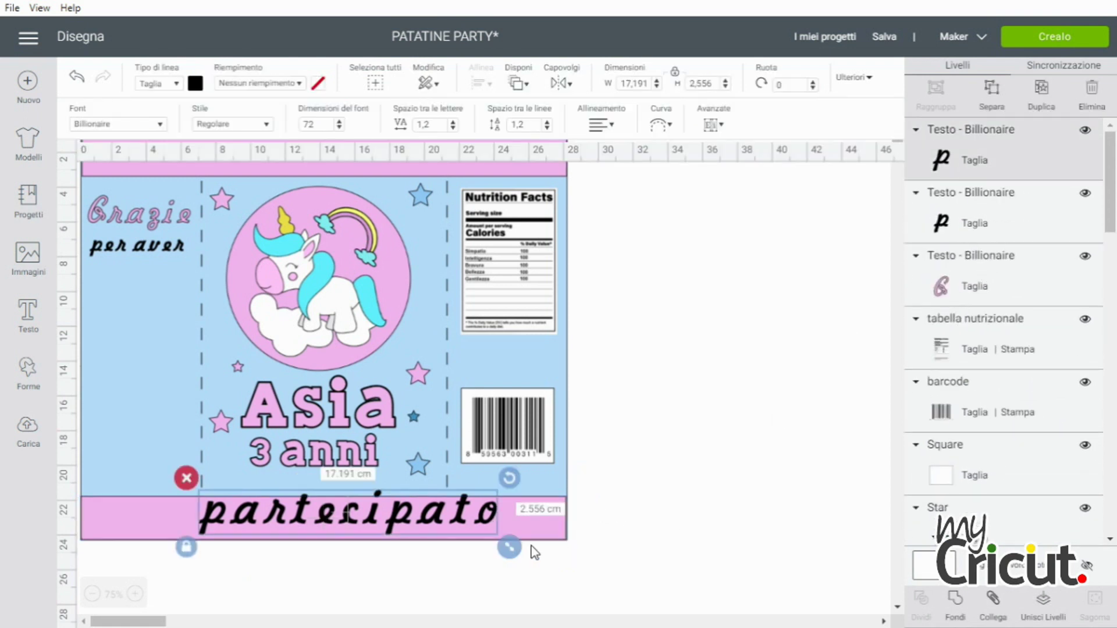
drag(509, 548, 339, 518)
drag(261, 498, 166, 274)
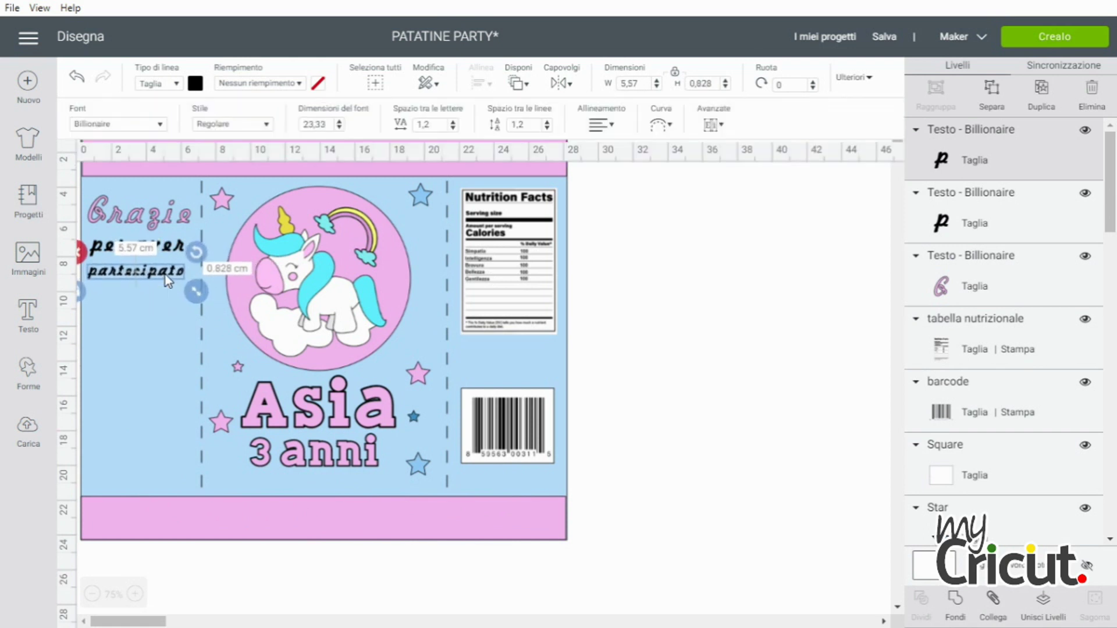
Add the text "alla mia" and shrink it to sit centred below "partecipato".
click(28, 313)
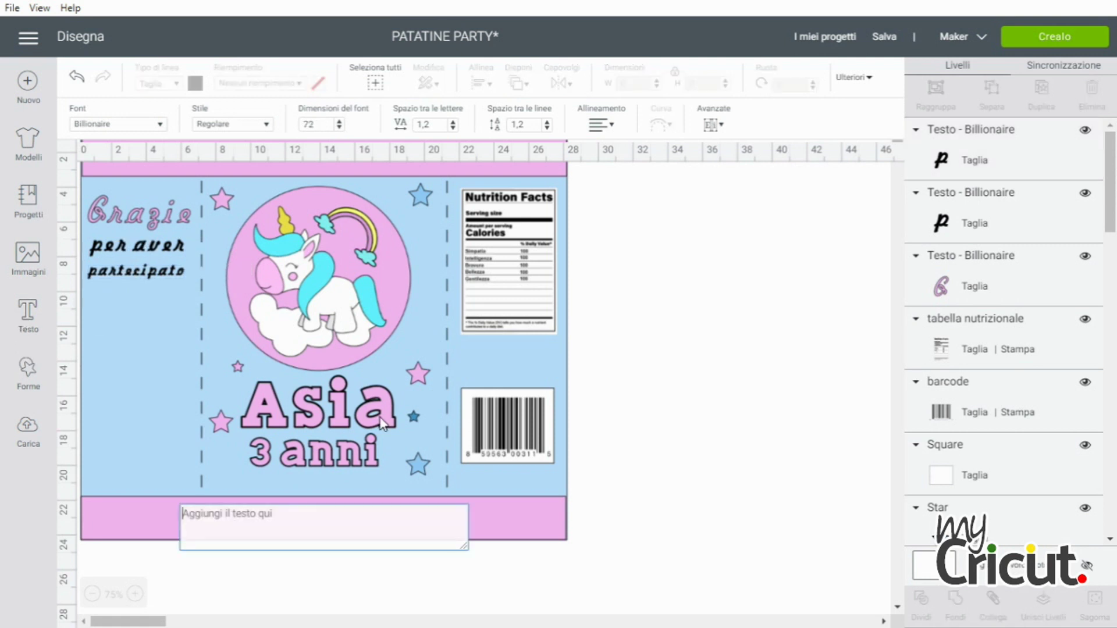
text(alla mia)
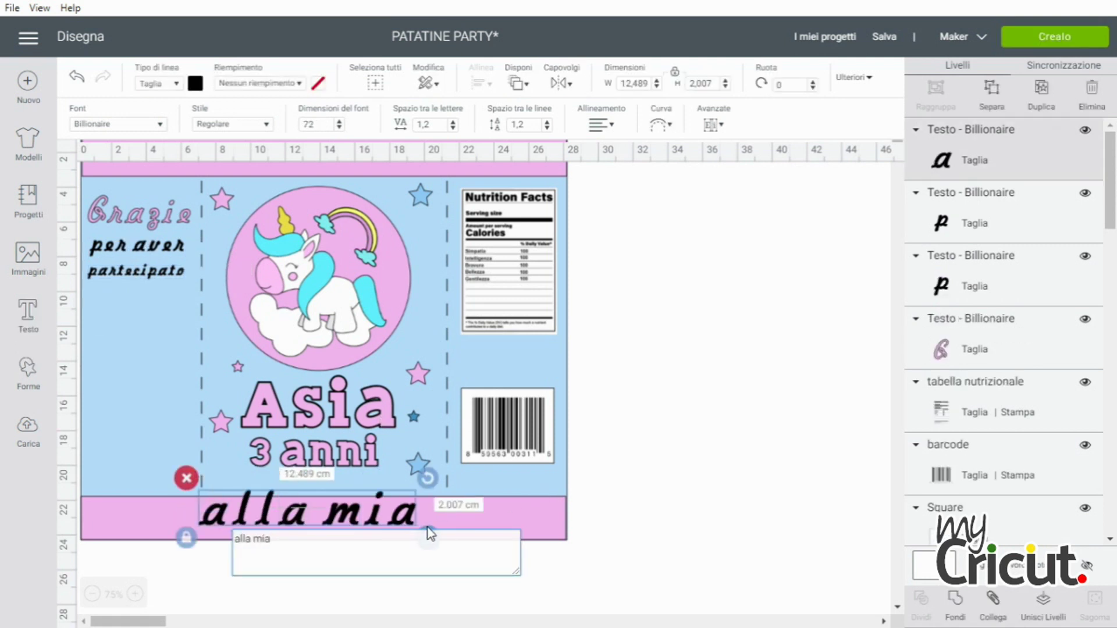
click(427, 534)
drag(428, 540, 126, 274)
Add a pink "festa" text of about 5.4 × 1.8 cm below "alla mia" and nudge it slightly right.
click(28, 314)
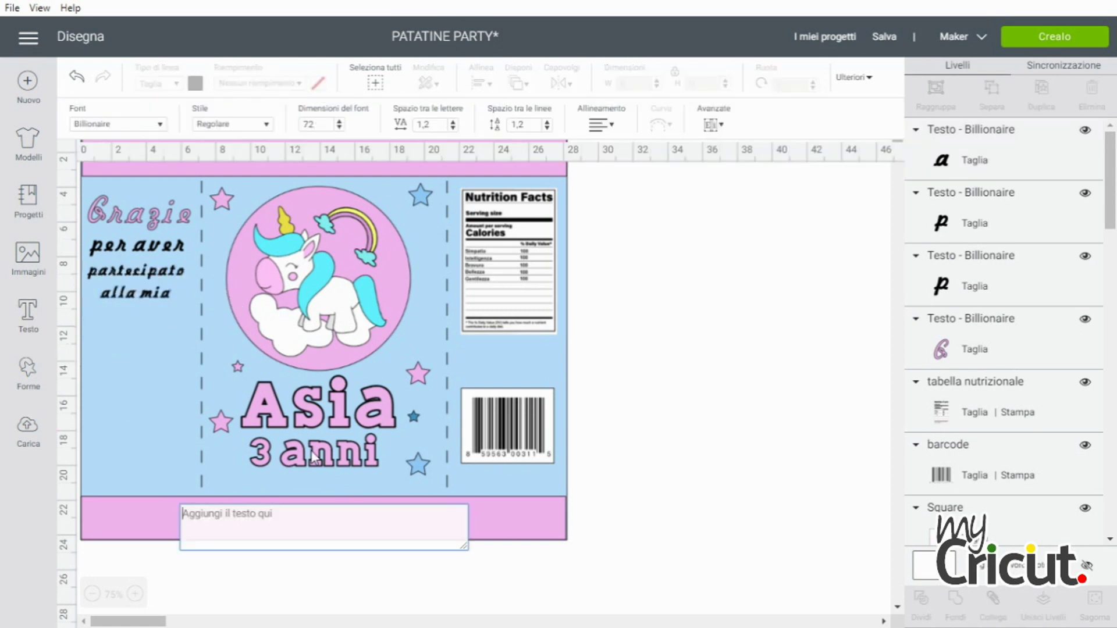
text(festa)
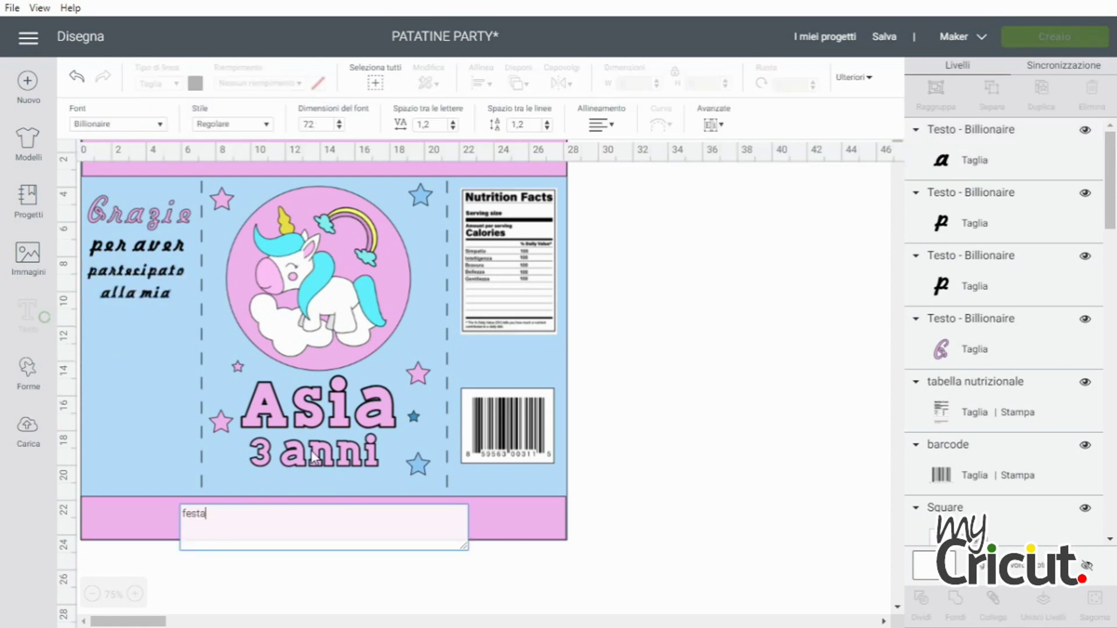
drag(329, 519, 172, 335)
click(195, 83)
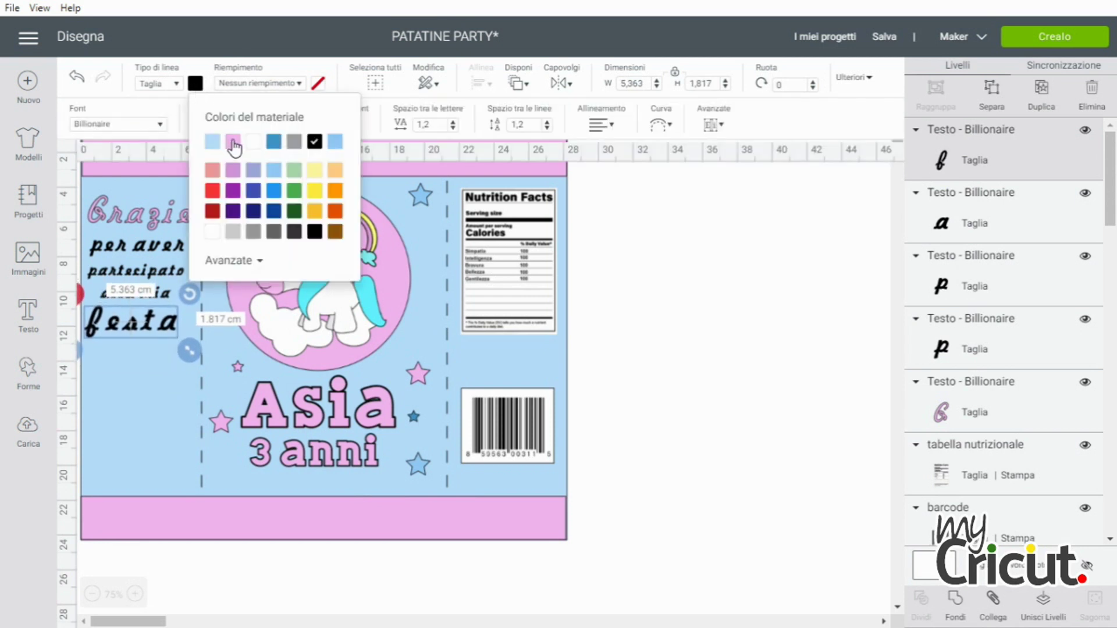
click(232, 141)
click(690, 313)
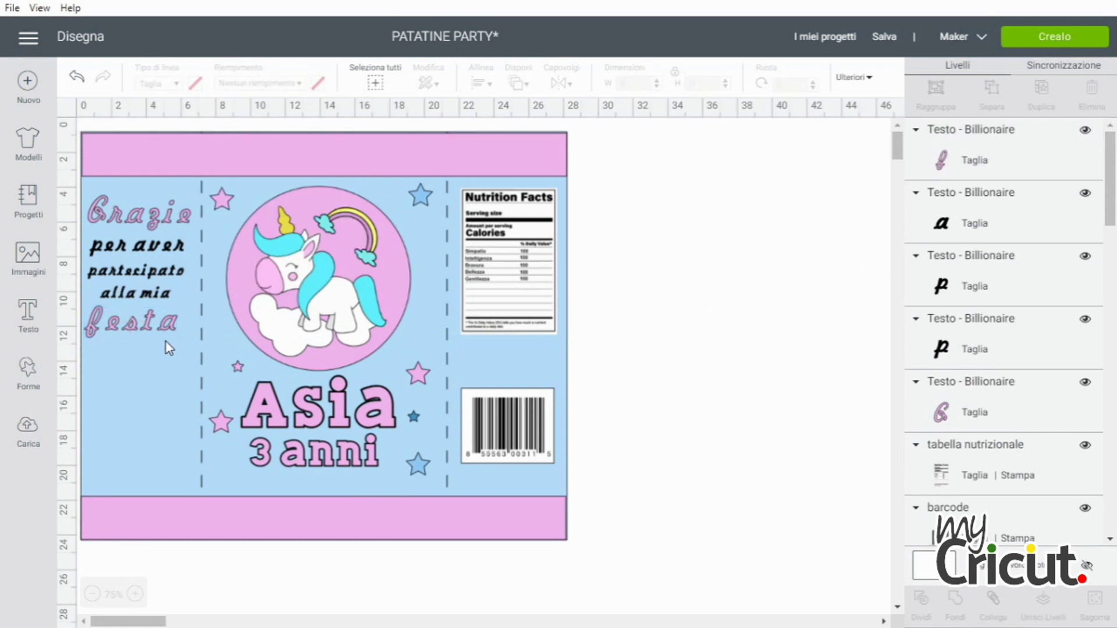
click(153, 329)
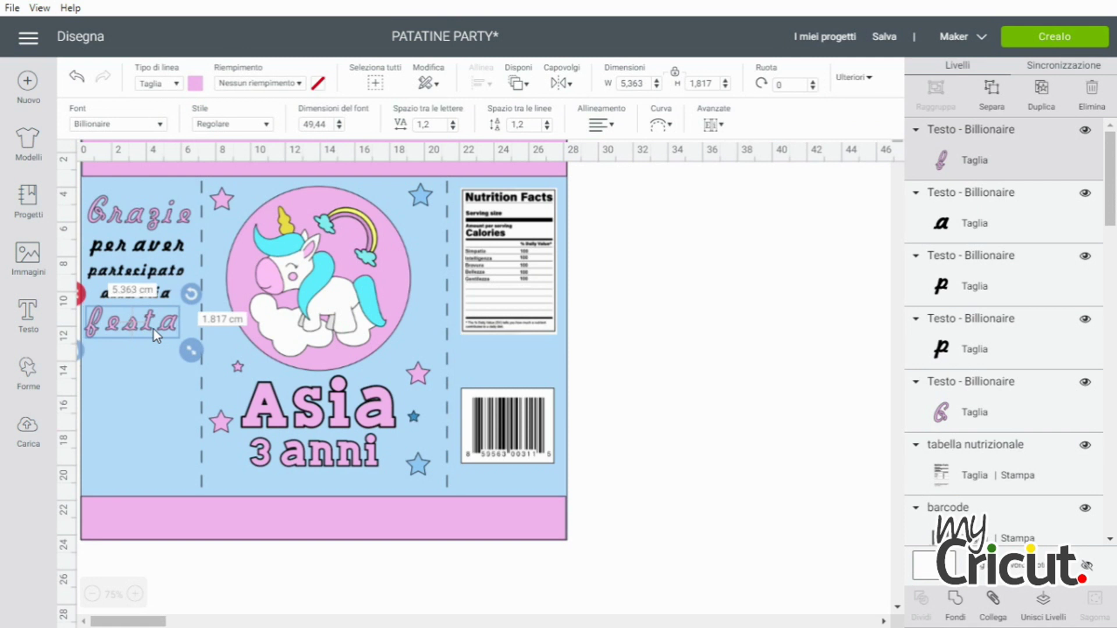
key(Right)
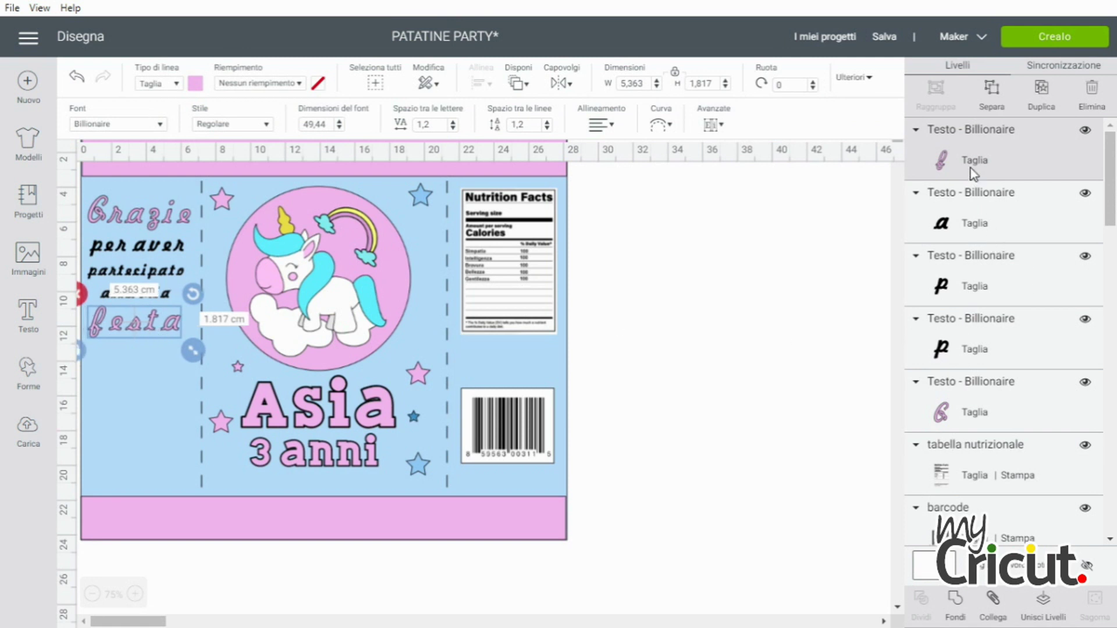
Group the five thank-you text lines on the left flap into one object.
shift+click(977, 223)
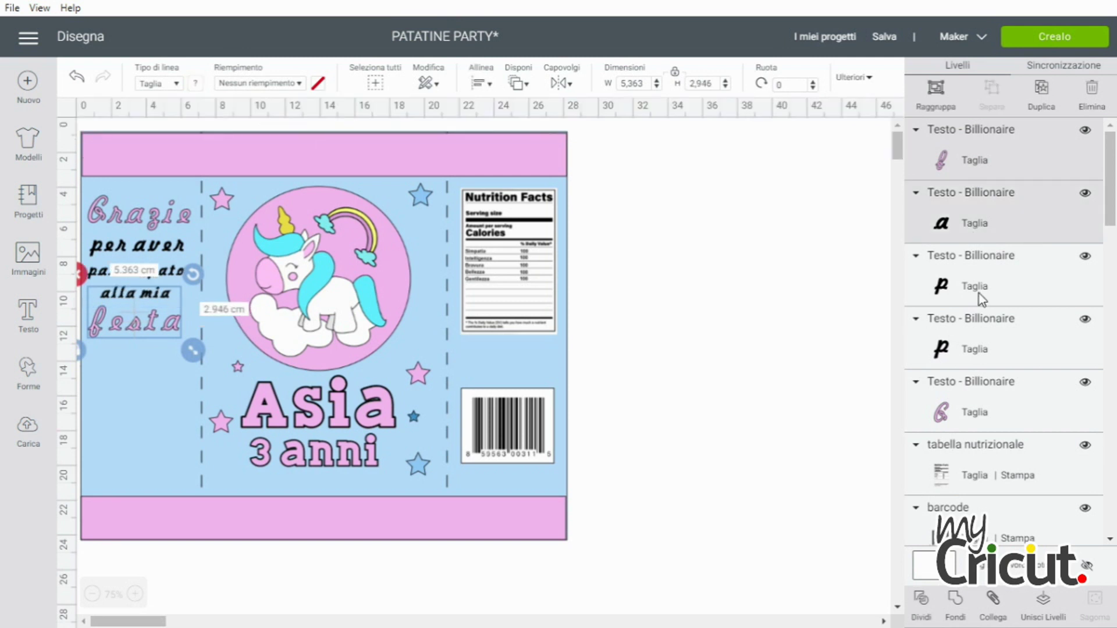
shift+click(983, 354)
shift+click(986, 410)
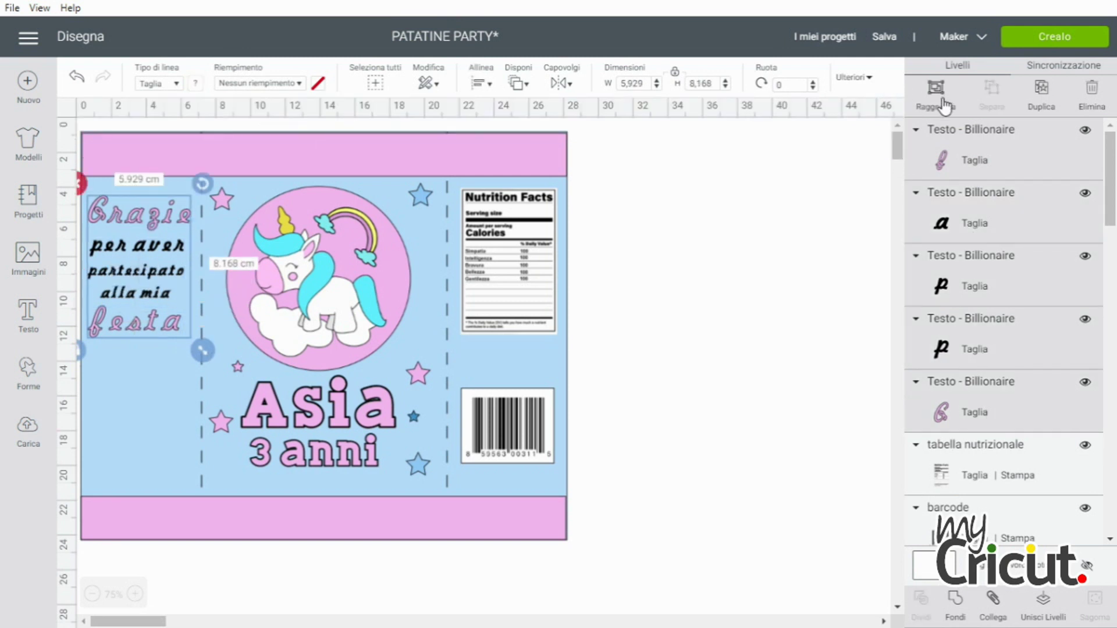
key(ctrl+g)
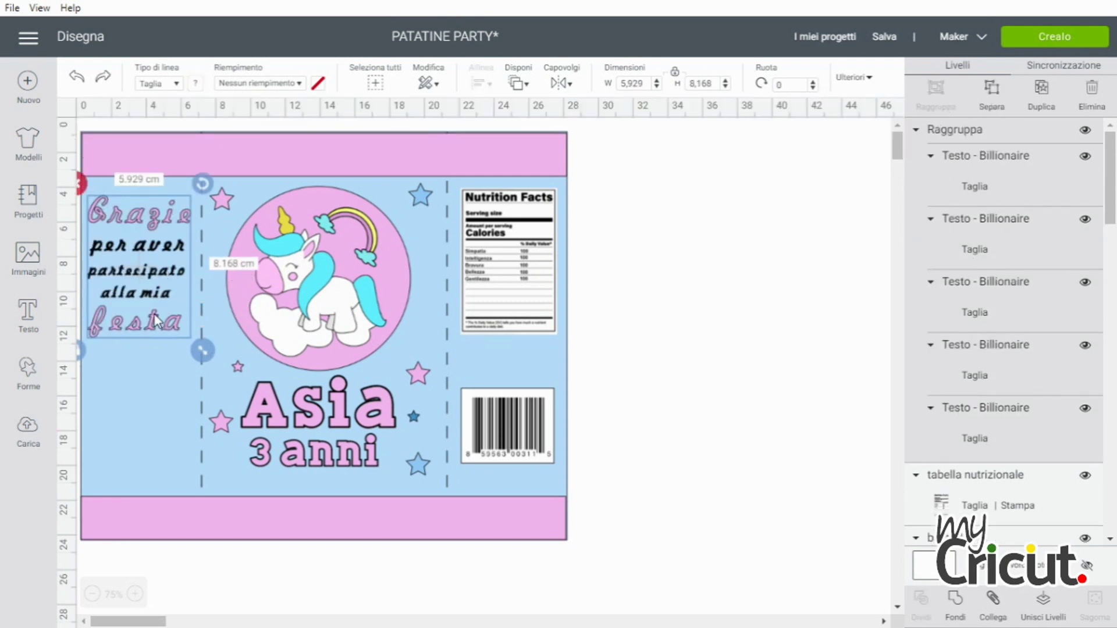
Nudge the grouped thank-you text down to about mid-height of the left flap and slightly right, and save the project.
key(Down)
key(Down)
key(Down)
key(Down)
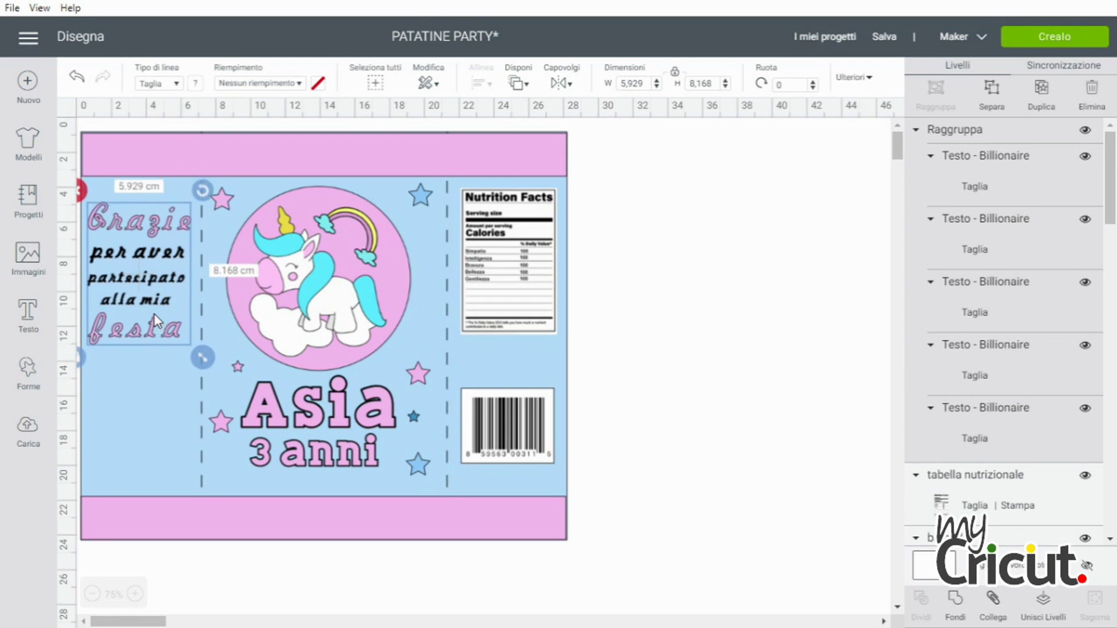
key(Down)
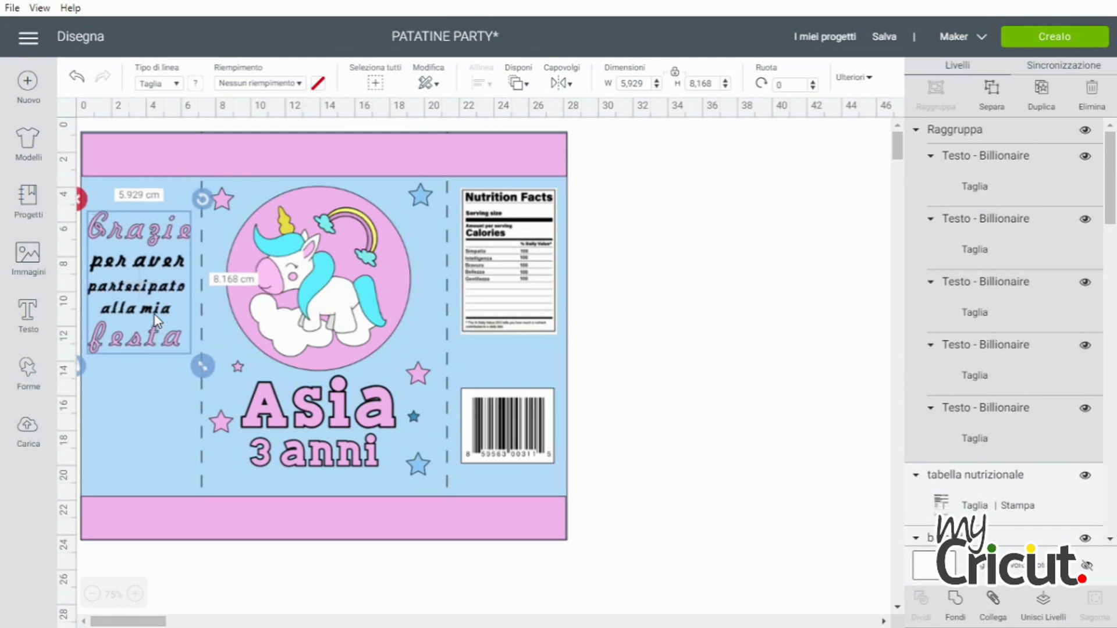
key(Down)
key(Down)
key(Down)
key(Down)
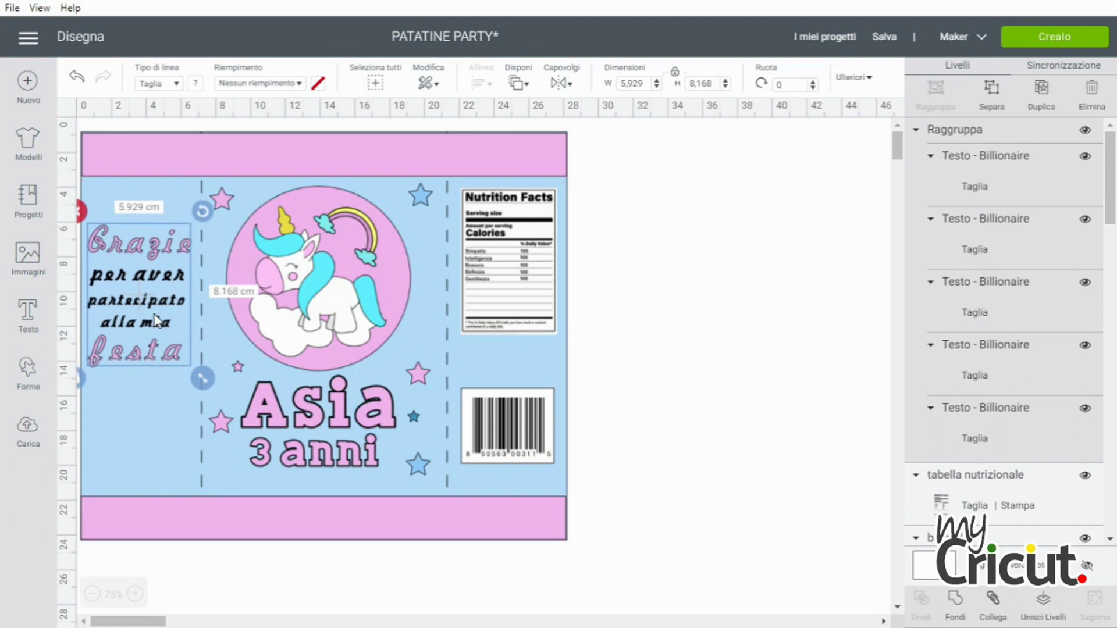
key(Down)
key(Down)
key(Down)
key(Down)
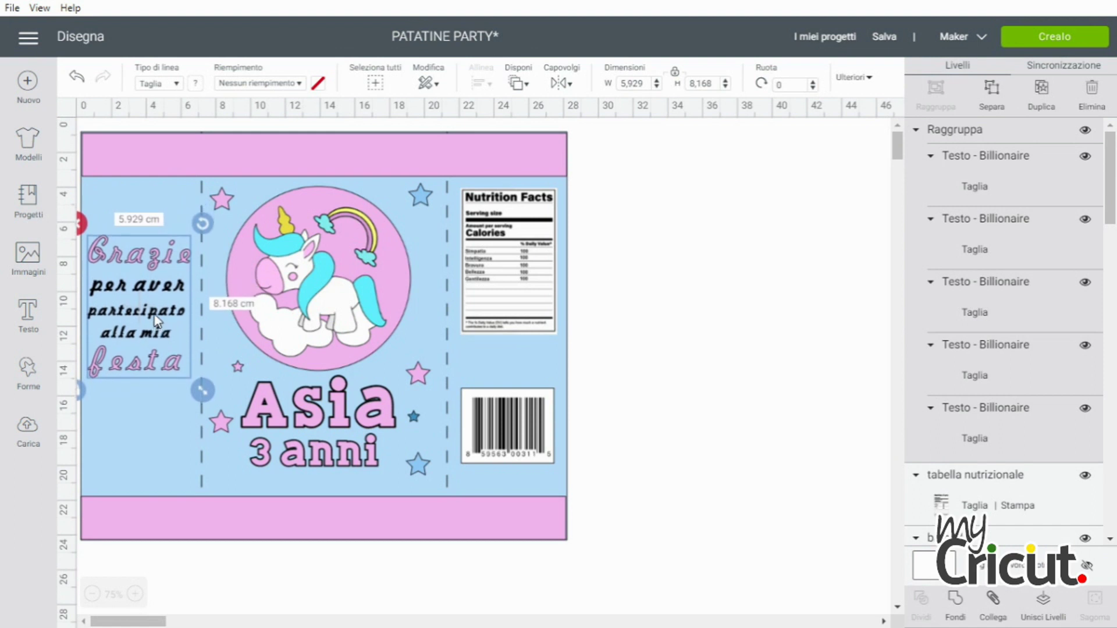
key(Down)
key(Down)
key(Down)
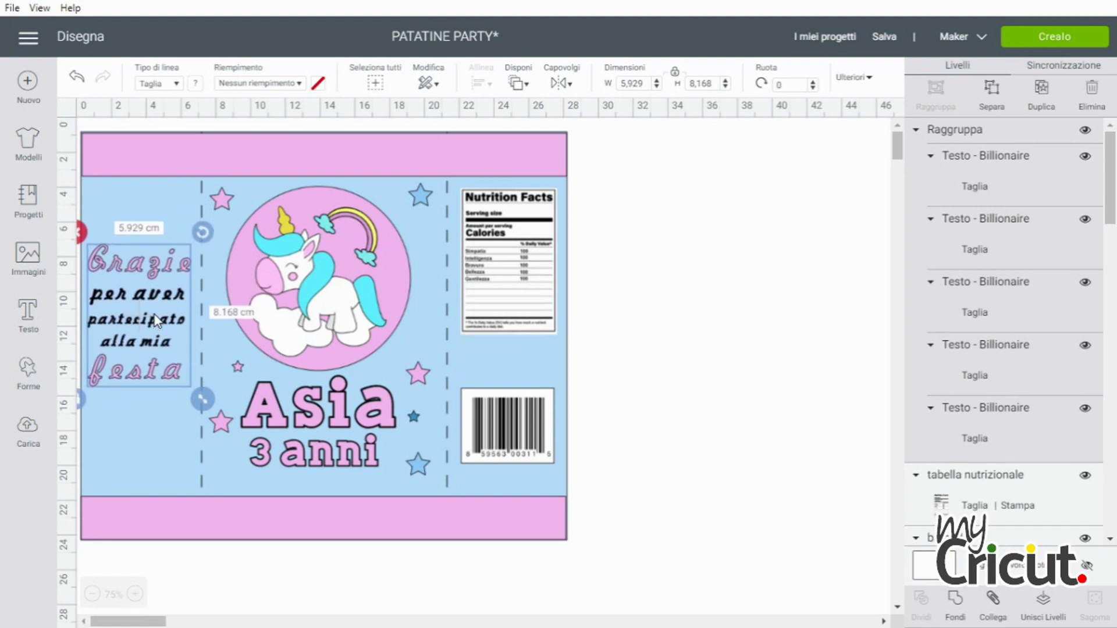
key(Down)
key(Right)
key(Down)
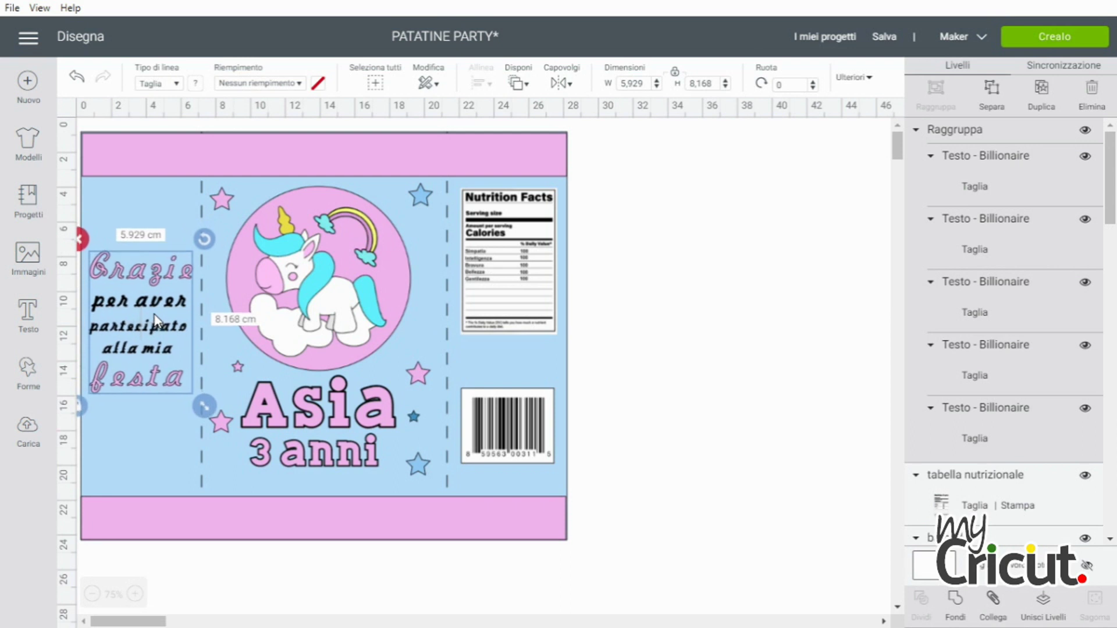
click(709, 387)
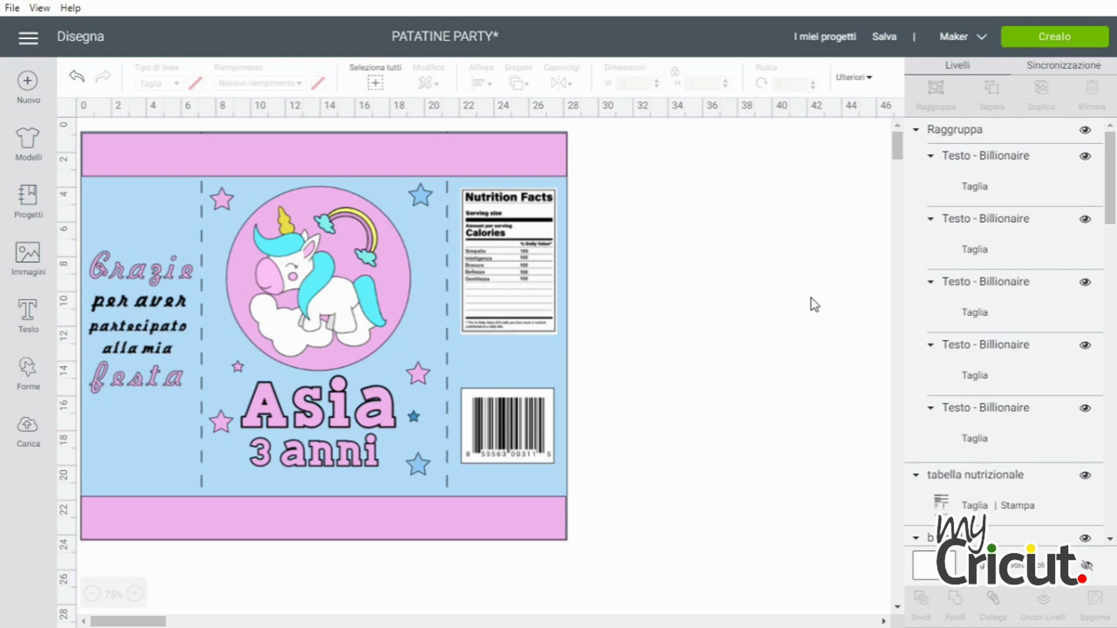
click(885, 36)
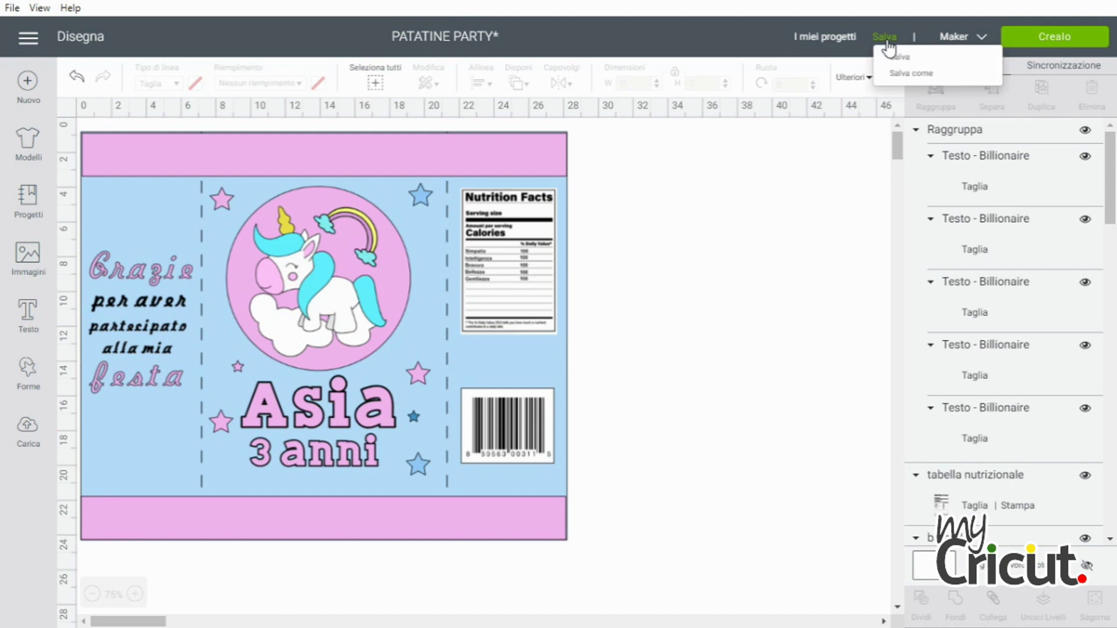
click(896, 58)
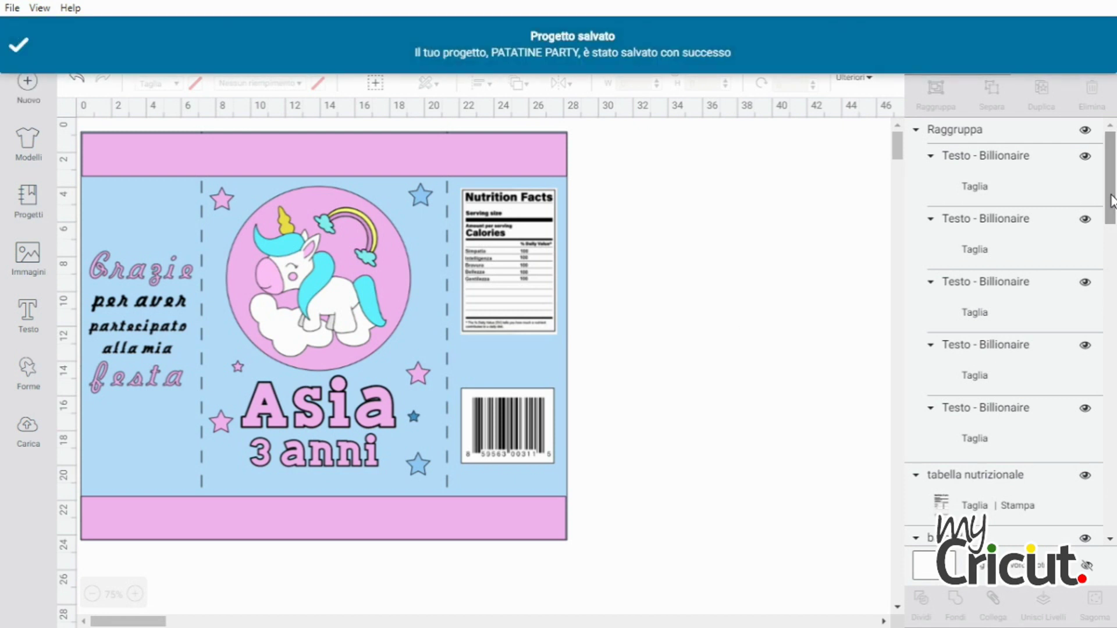
Ungroup the two fold lines from the blue background square and delete both lines.
drag(1111, 201, 1114, 515)
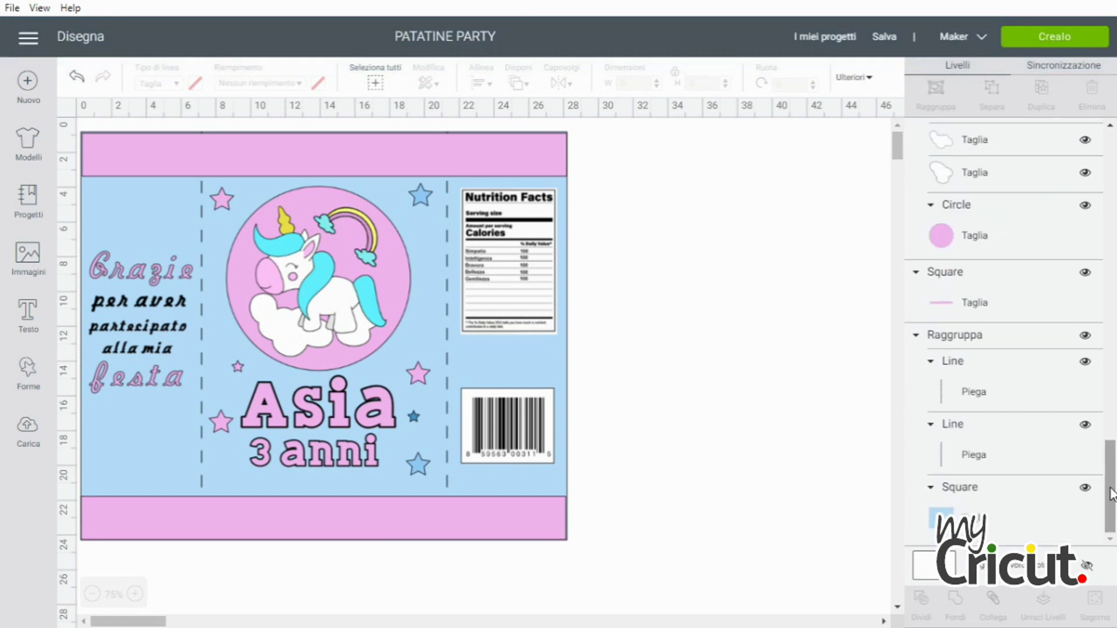
click(997, 340)
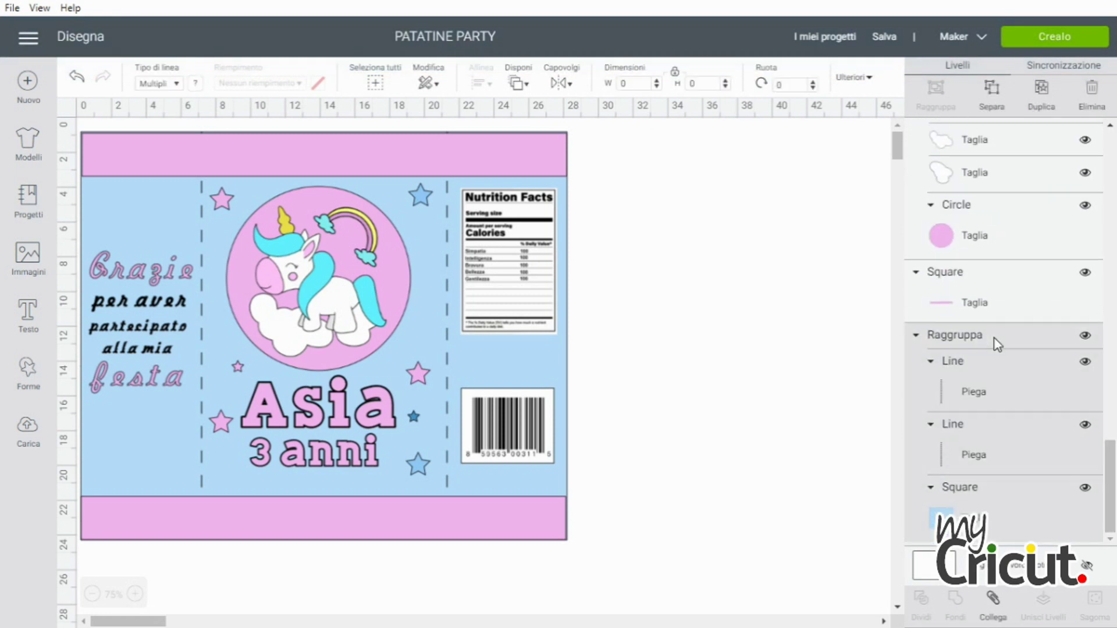
click(992, 99)
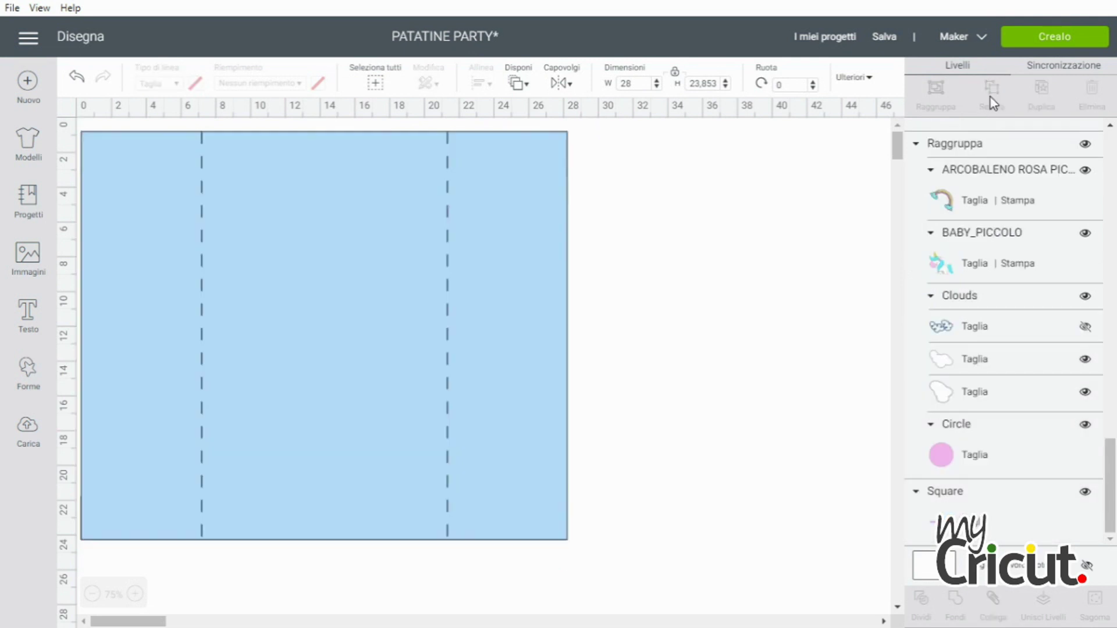
drag(1114, 491, 1099, 158)
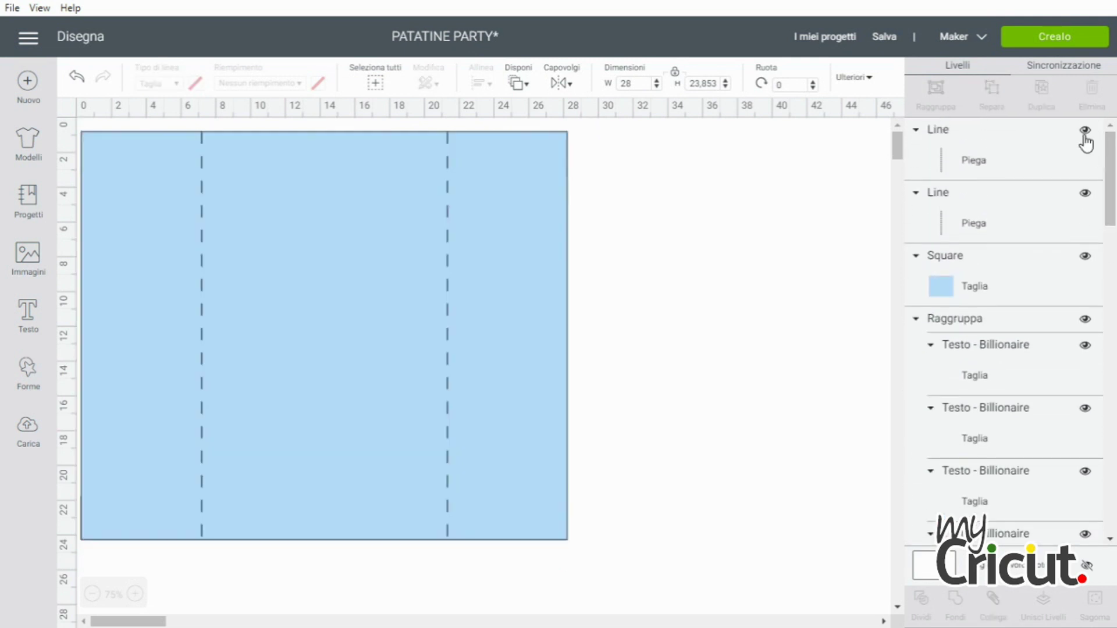
click(1004, 141)
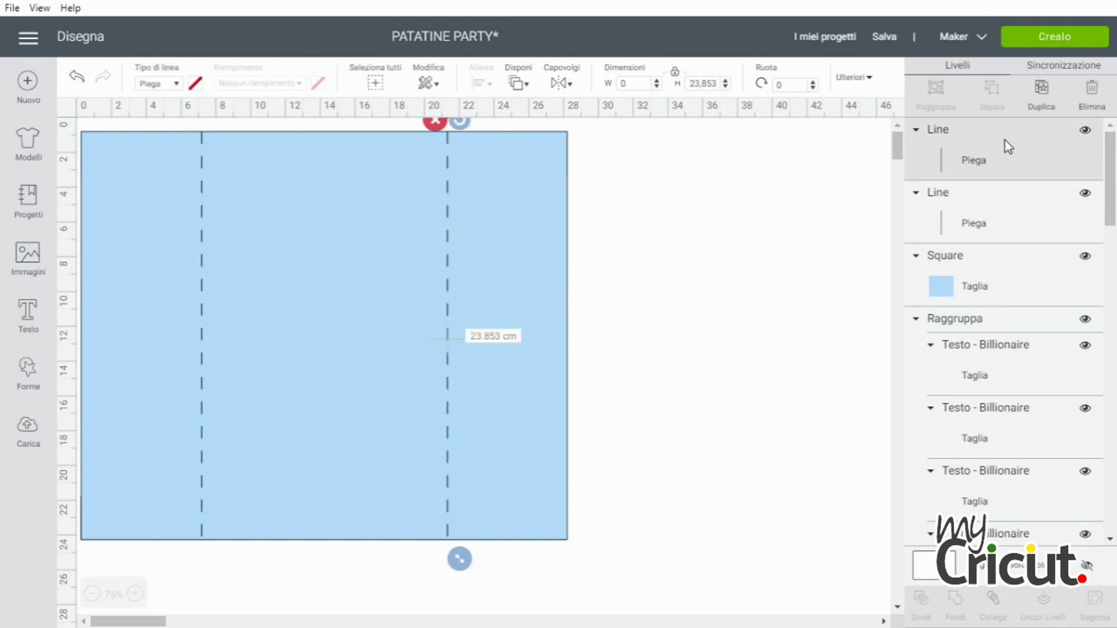
click(1092, 88)
click(972, 166)
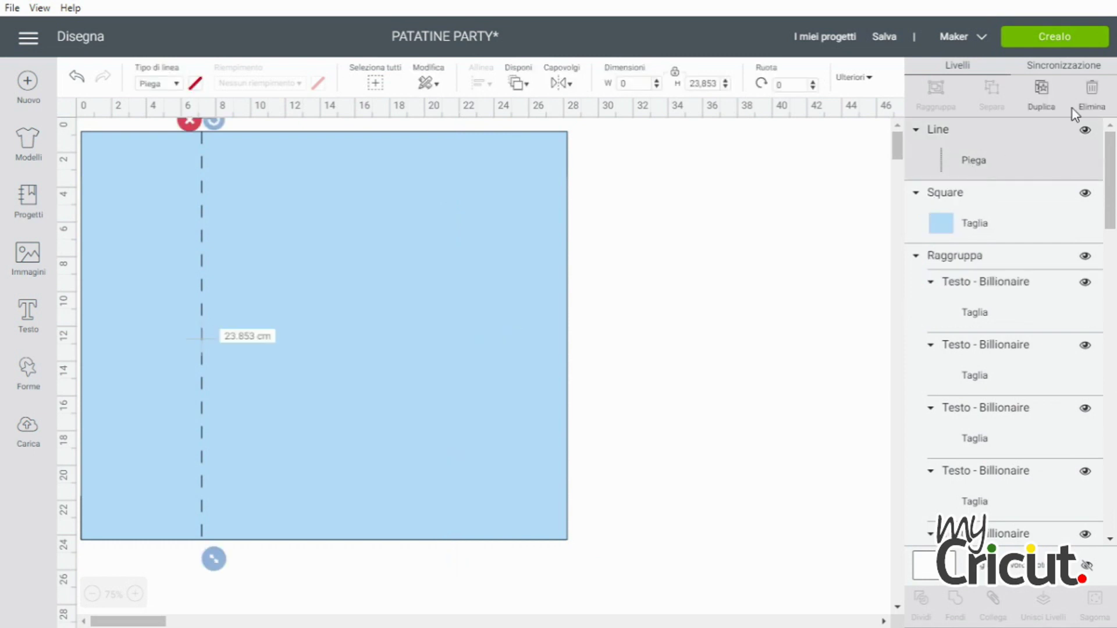
click(1091, 92)
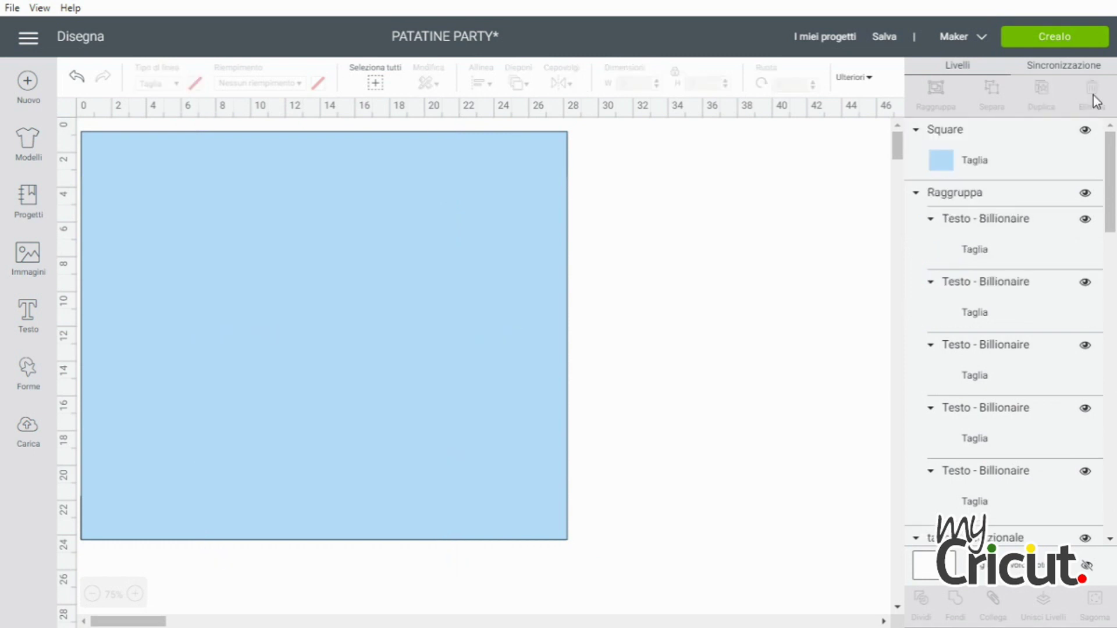
Send the blue 28 × 23.5 cm background square to the back, behind all other wrapper elements.
click(539, 213)
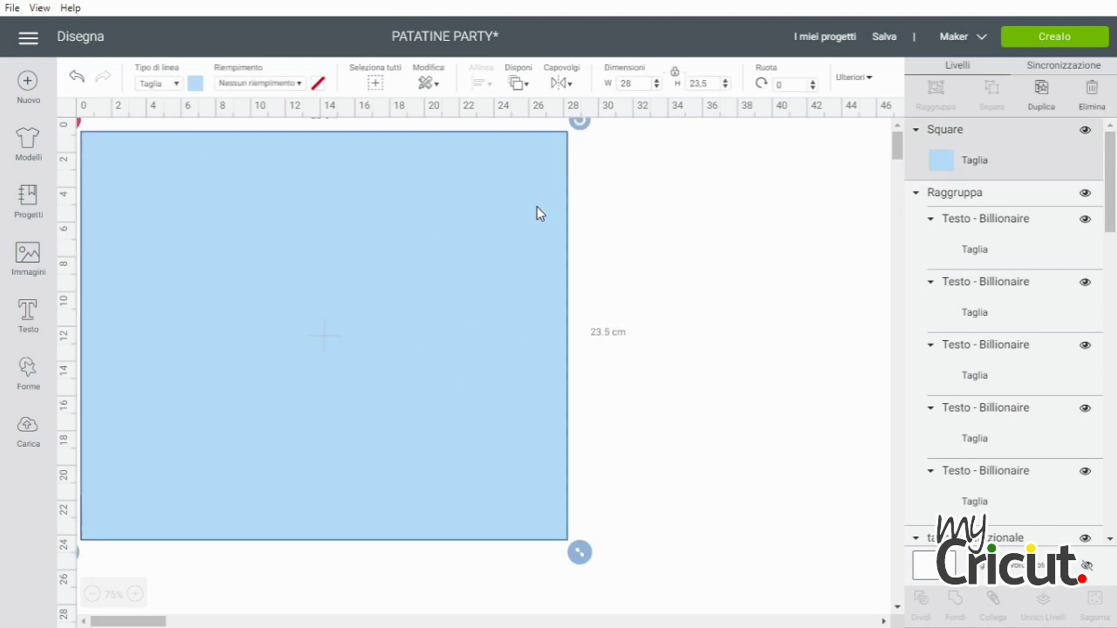
click(517, 84)
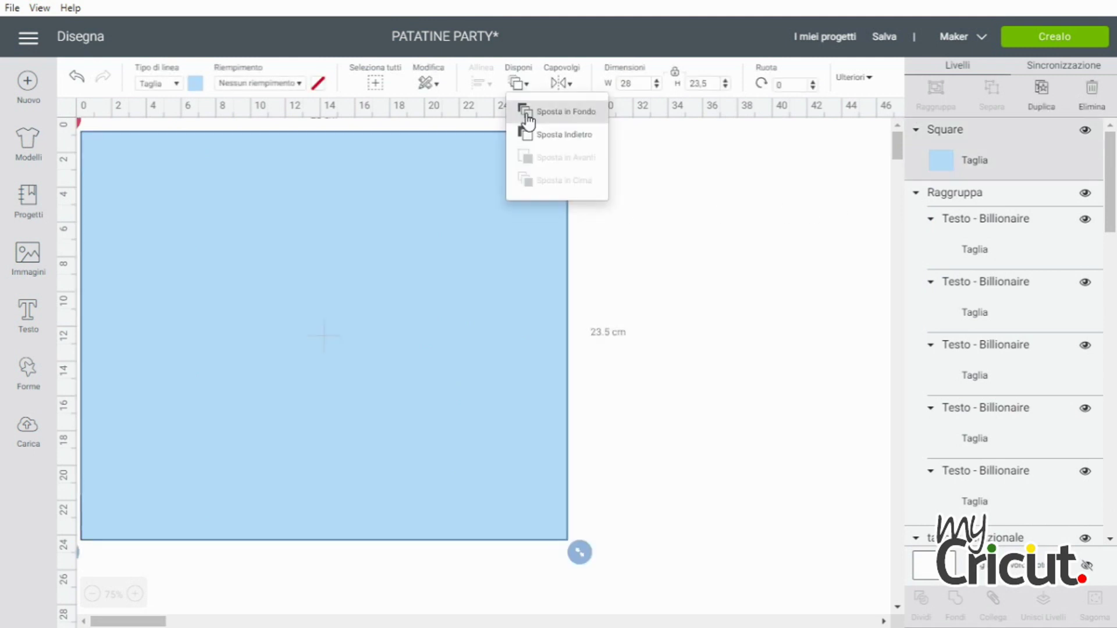
key(ctrl+shift+Down)
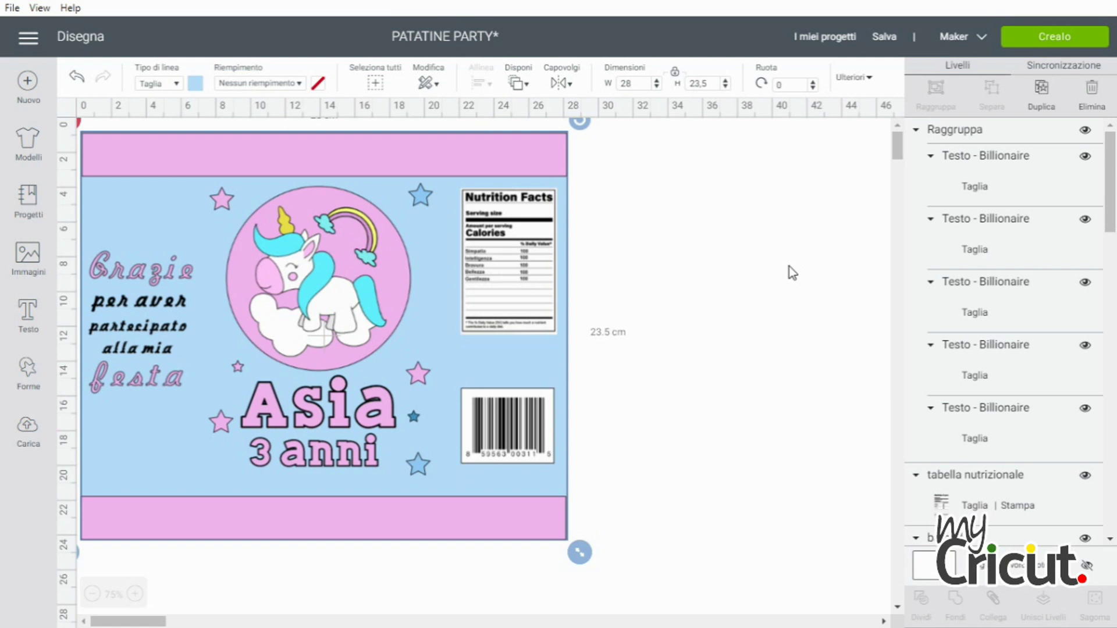
Flatten all the wrapper layers, from the thank-you text to the blue background, into one printable image and save the project.
click(987, 139)
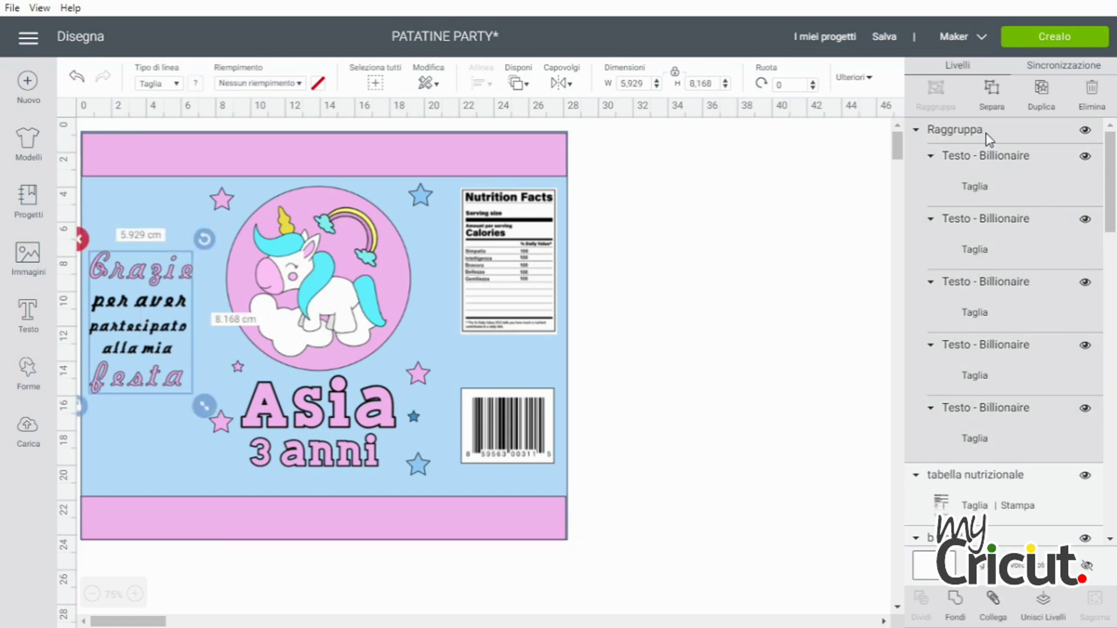
drag(1114, 175, 1114, 239)
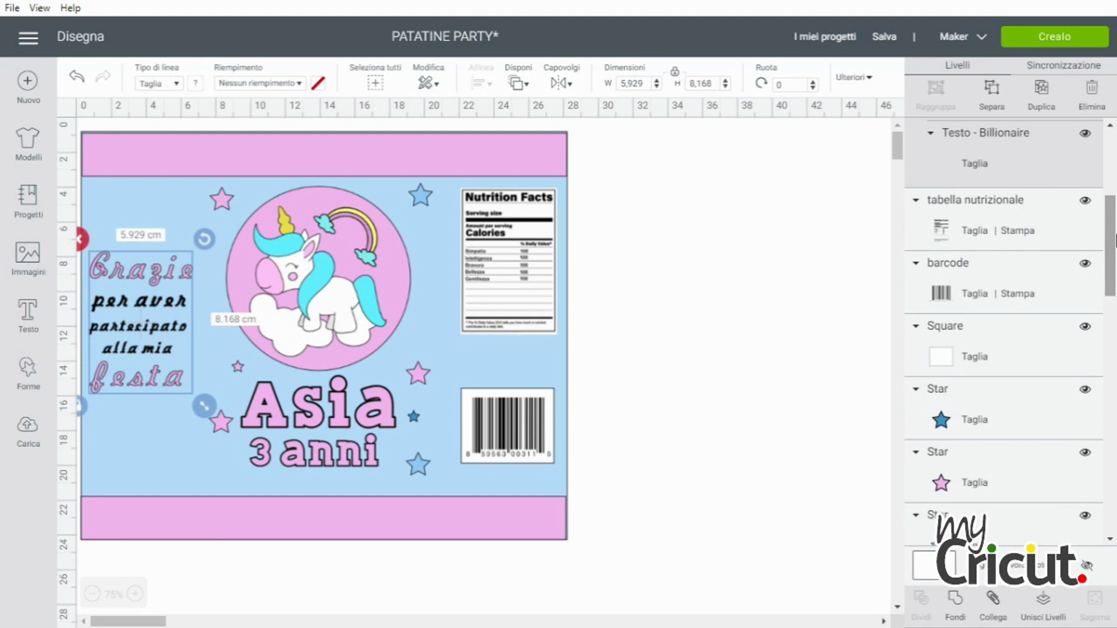
shift+click(971, 234)
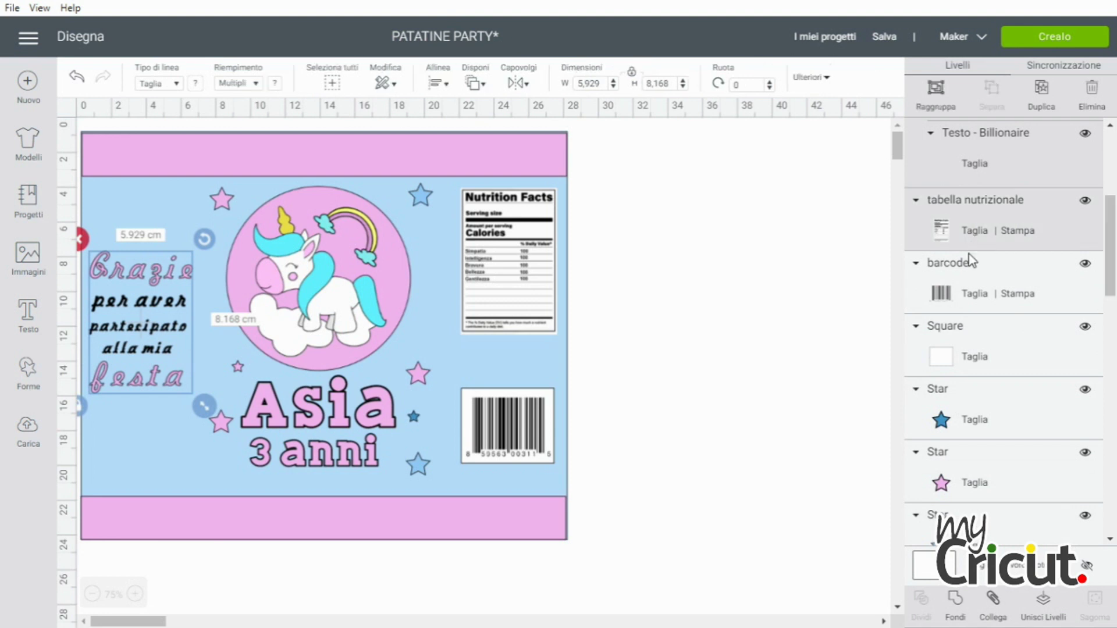
shift+click(970, 290)
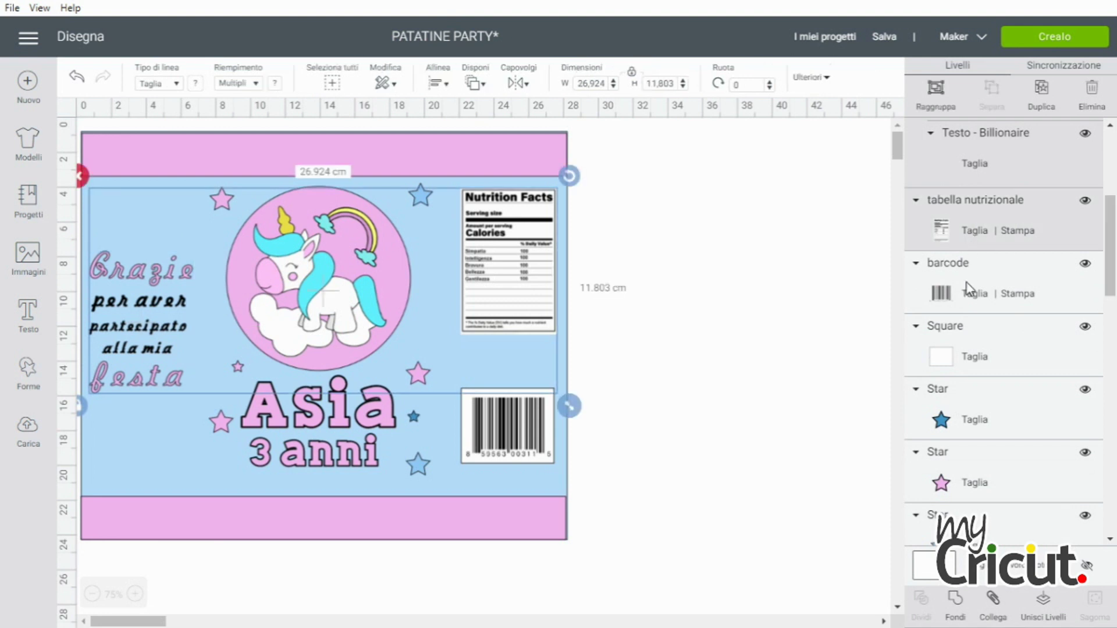
shift+click(969, 349)
shift+click(976, 415)
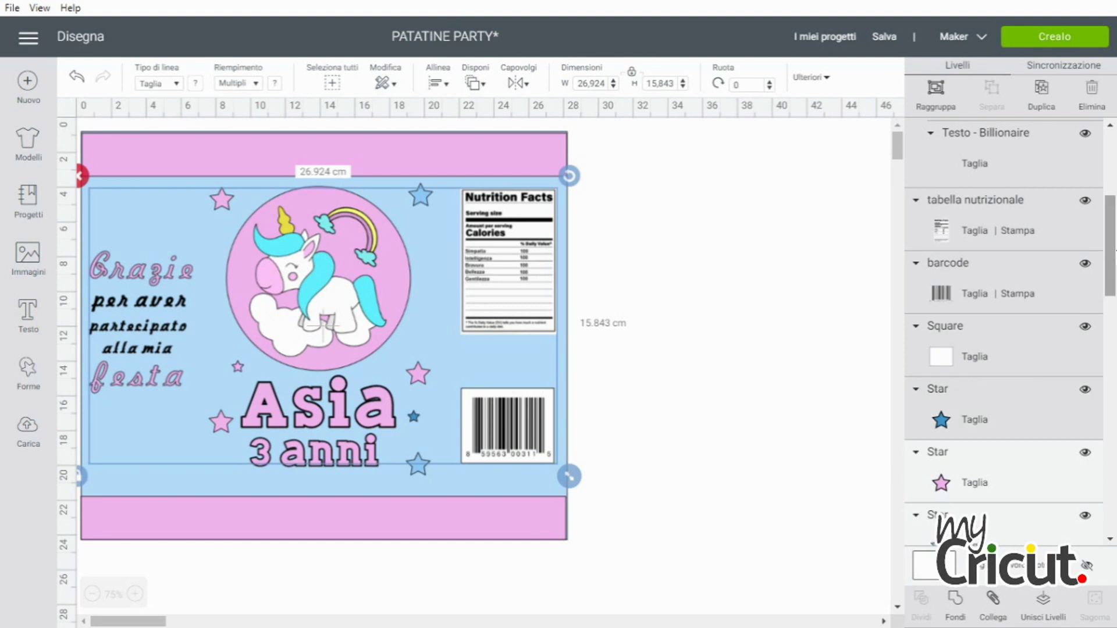
scroll(1024, 372, down, 5)
shift+click(1007, 199)
shift+click(996, 275)
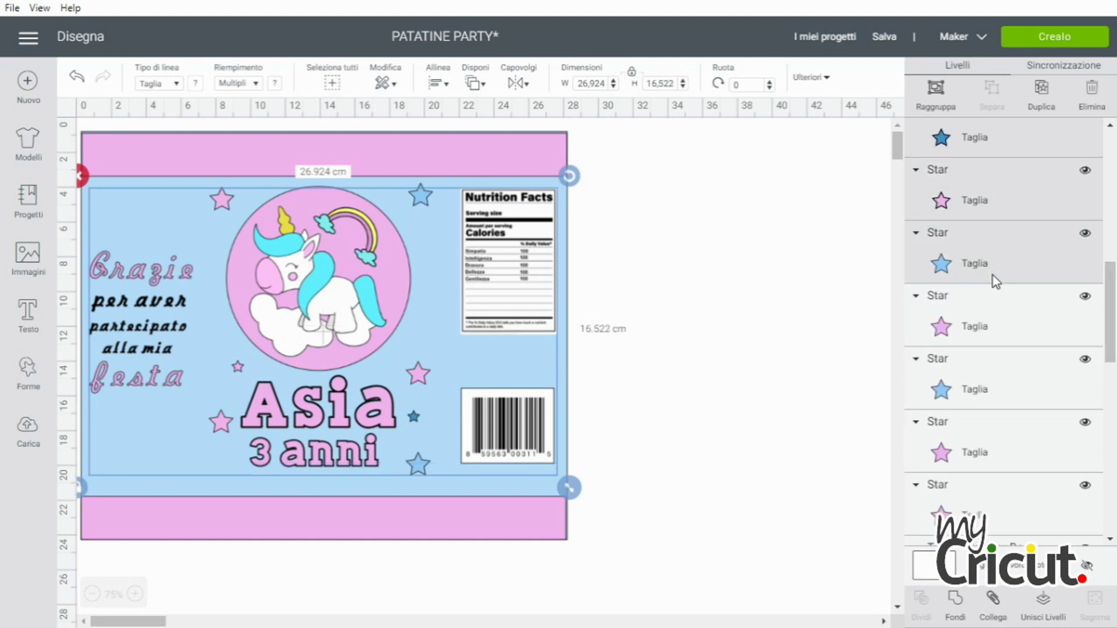
shift+click(993, 325)
shift+click(995, 400)
shift+click(995, 457)
shift+click(999, 516)
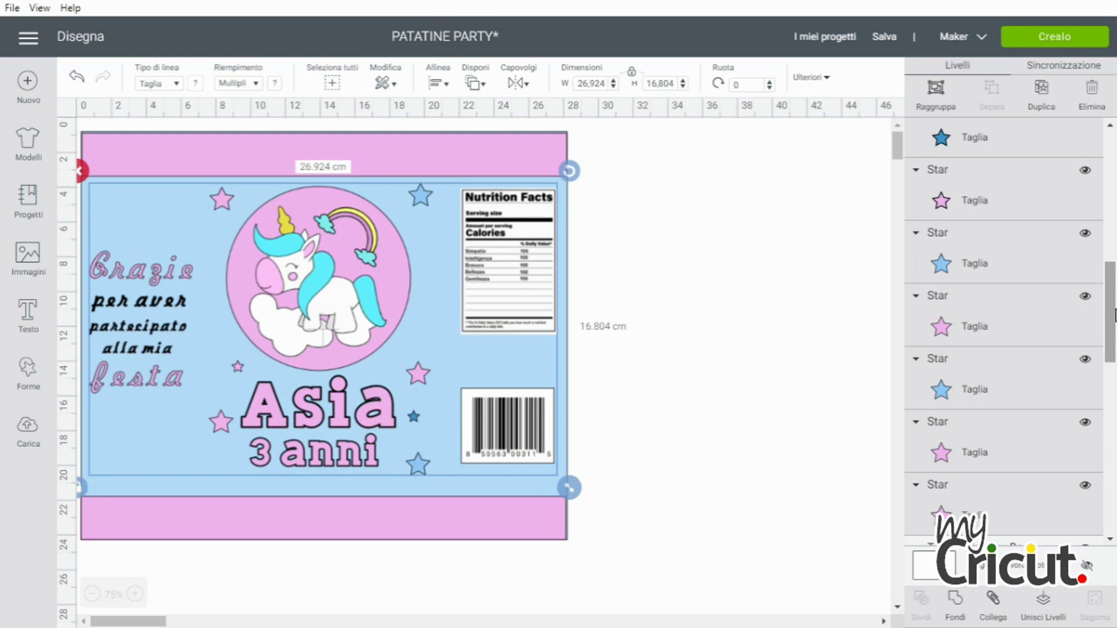
scroll(1063, 296, down, 6)
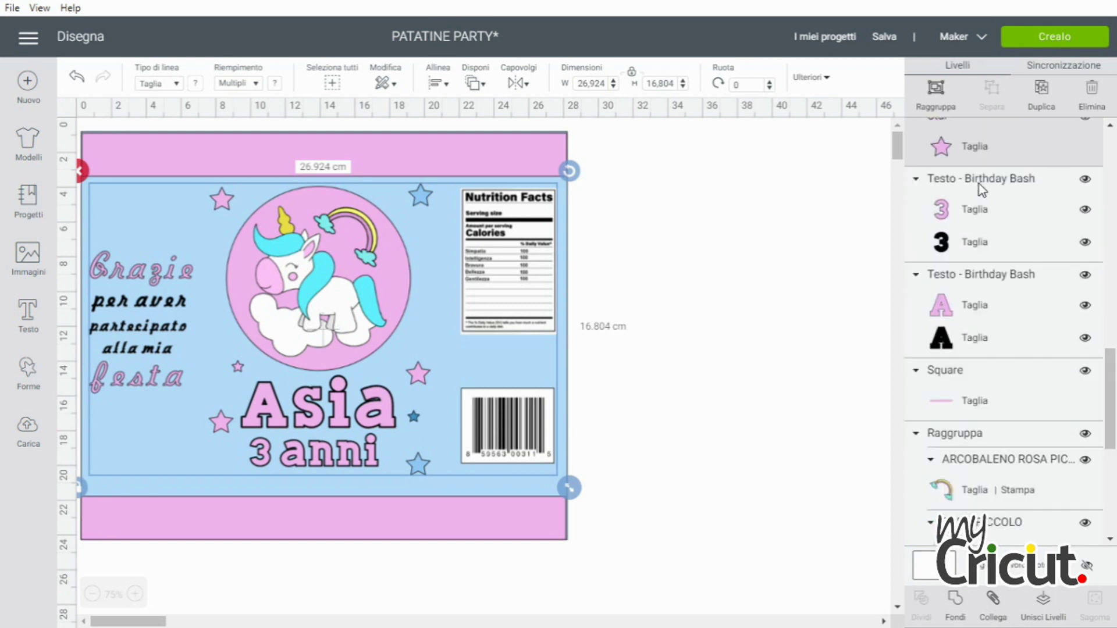
shift+click(979, 184)
shift+click(961, 279)
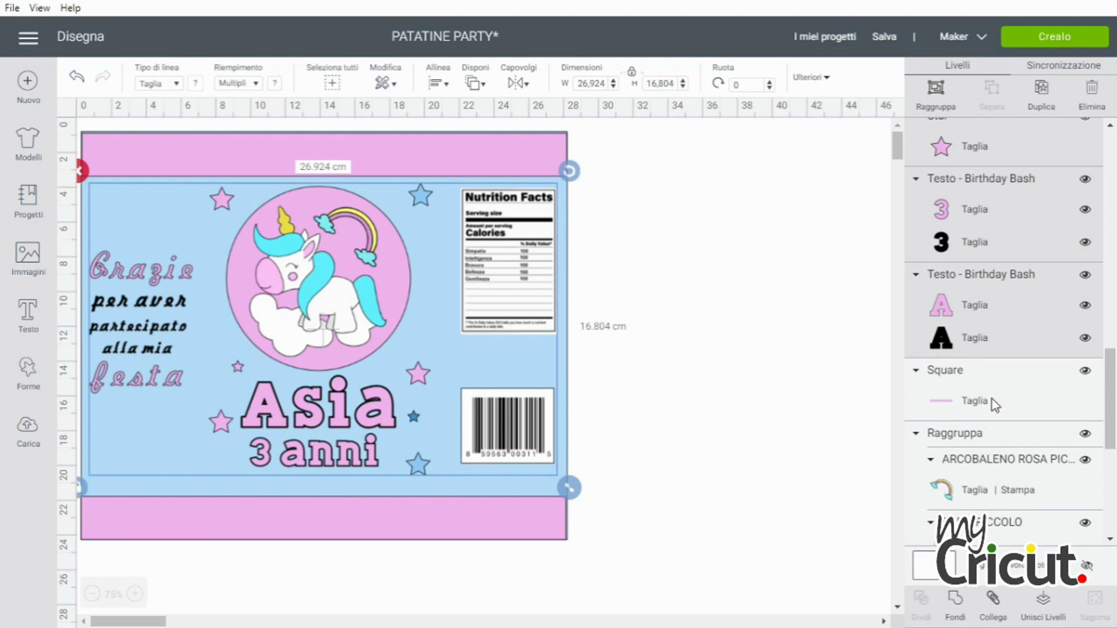
shift+click(973, 406)
drag(1111, 408, 1112, 447)
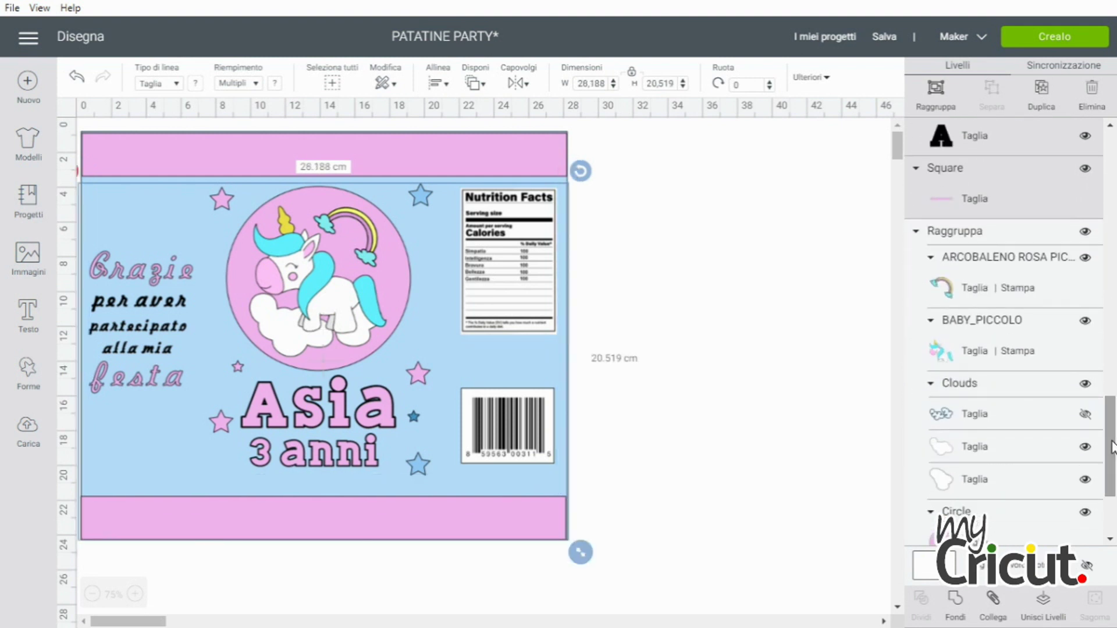
shift+click(948, 235)
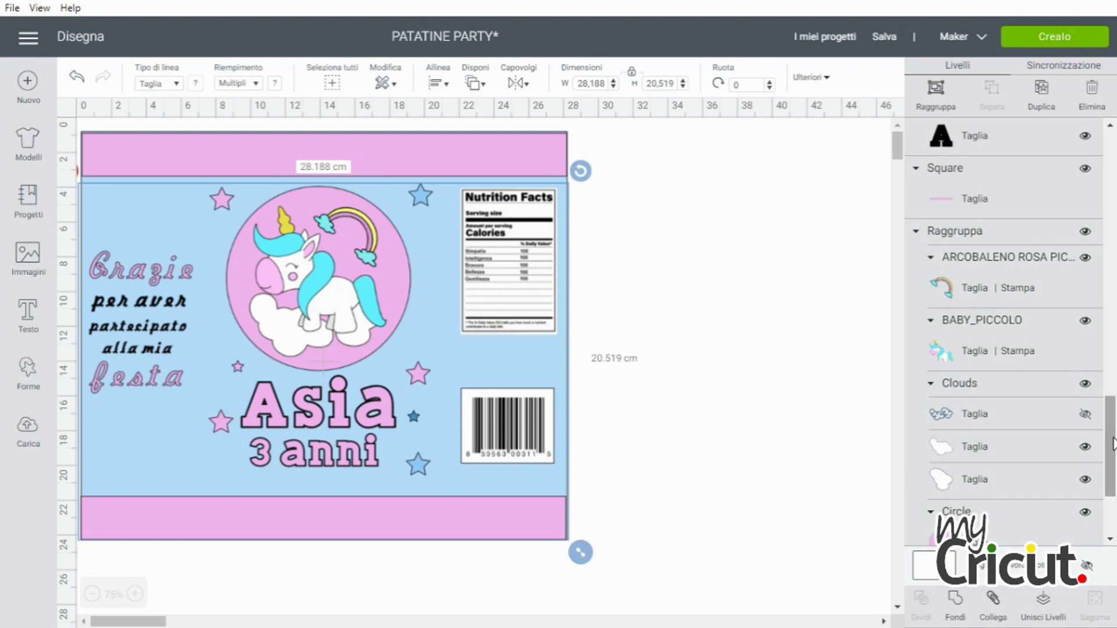
drag(1111, 463, 1113, 497)
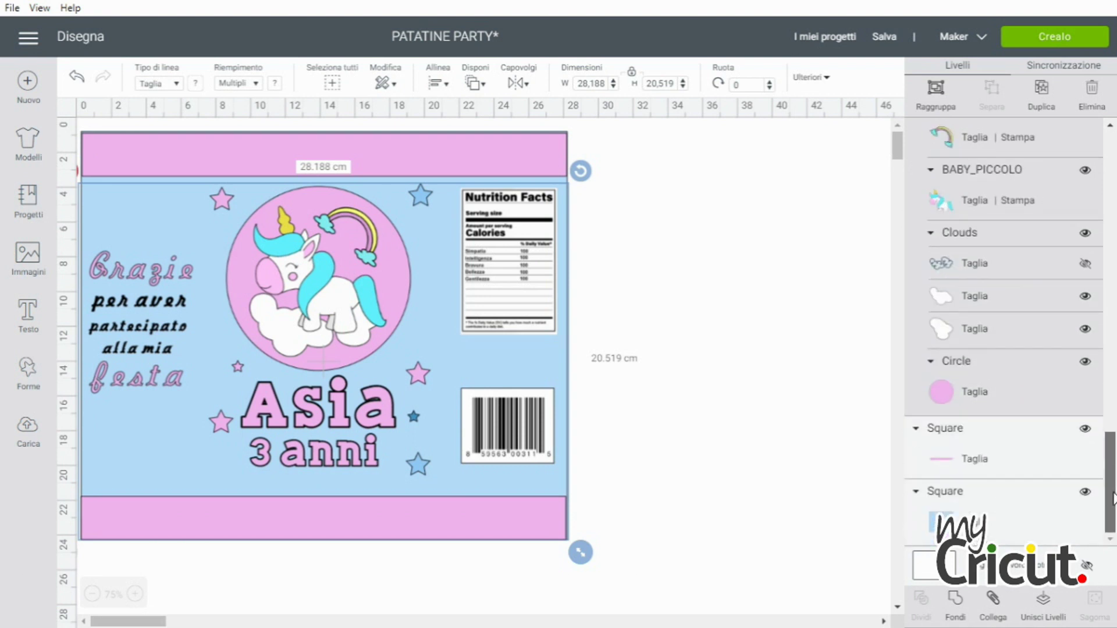
shift+click(976, 437)
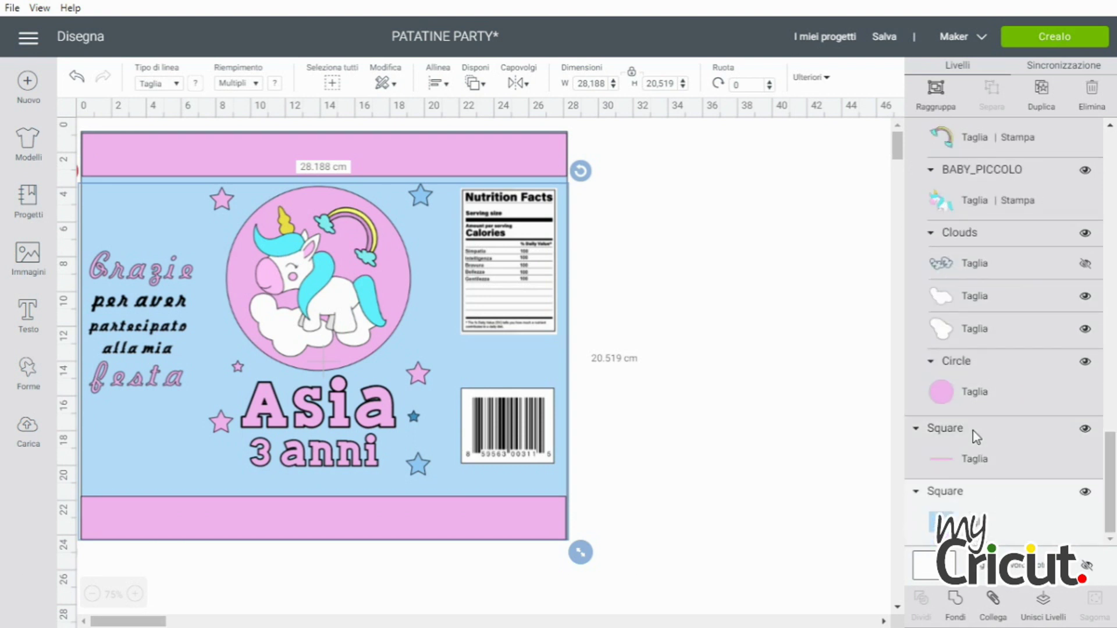
shift+click(988, 495)
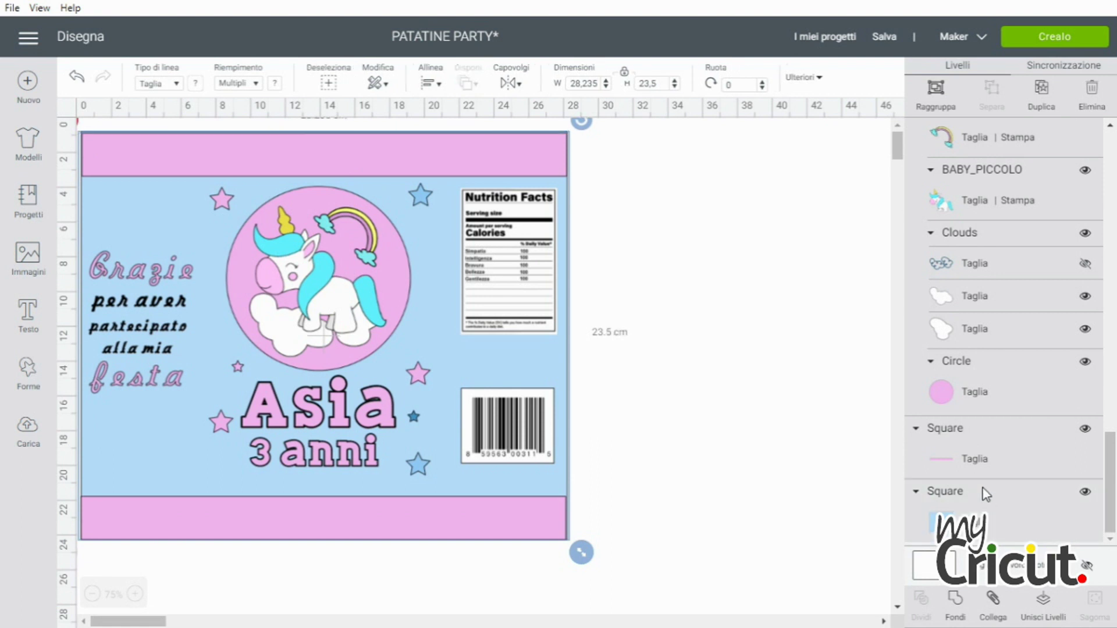
click(1039, 610)
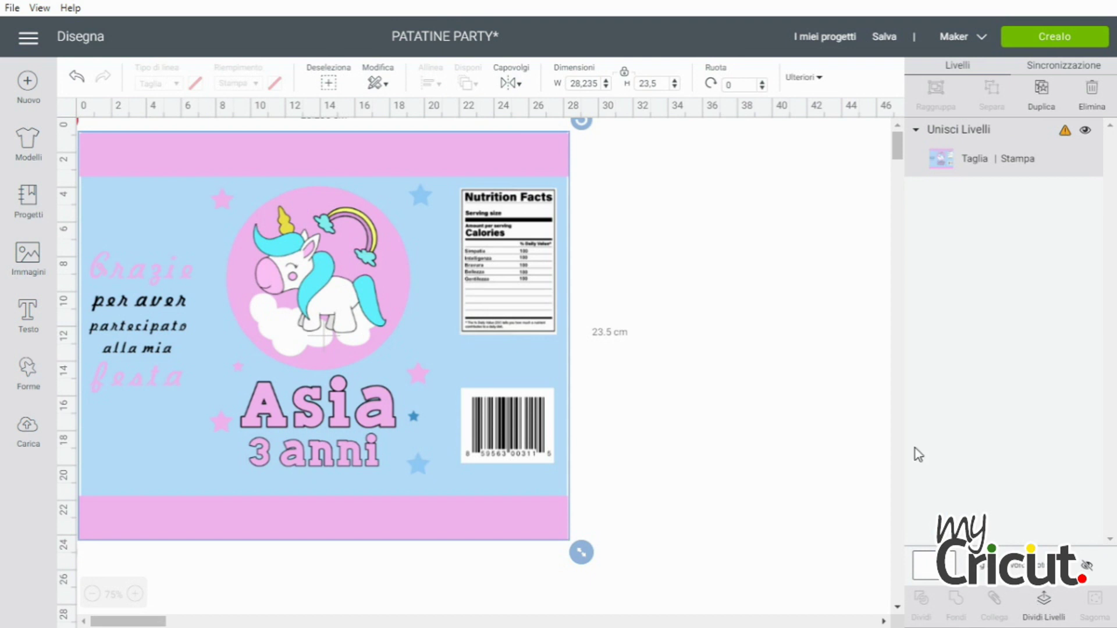
click(894, 41)
click(900, 58)
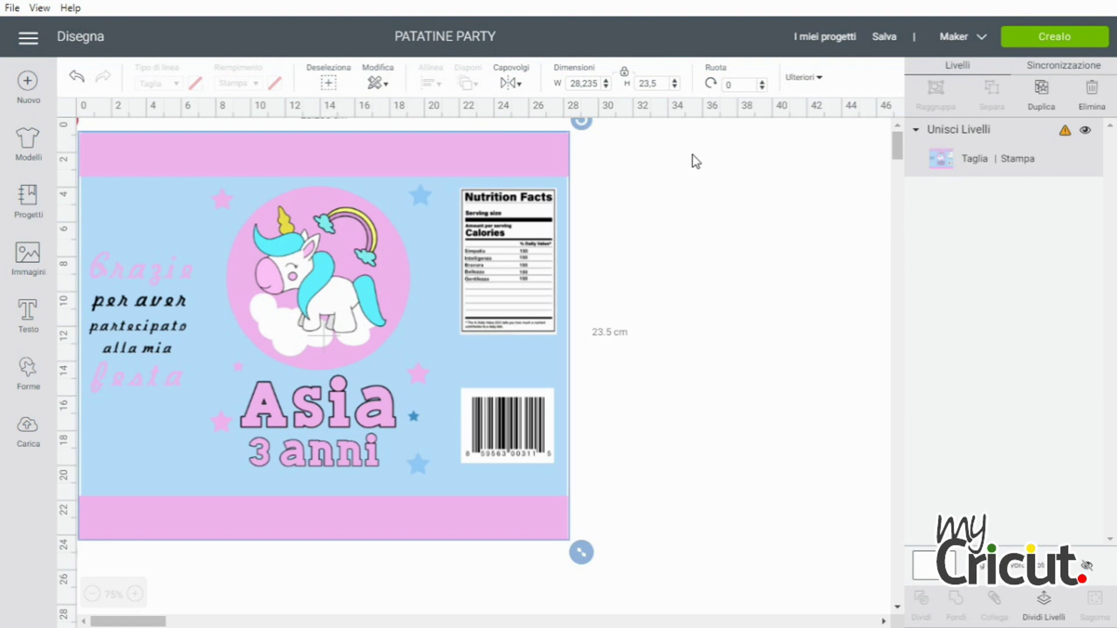
Scale the flattened wrapper image proportionally to a height of 17 cm so it fits the printable area.
click(659, 85)
text(17)
key(Return)
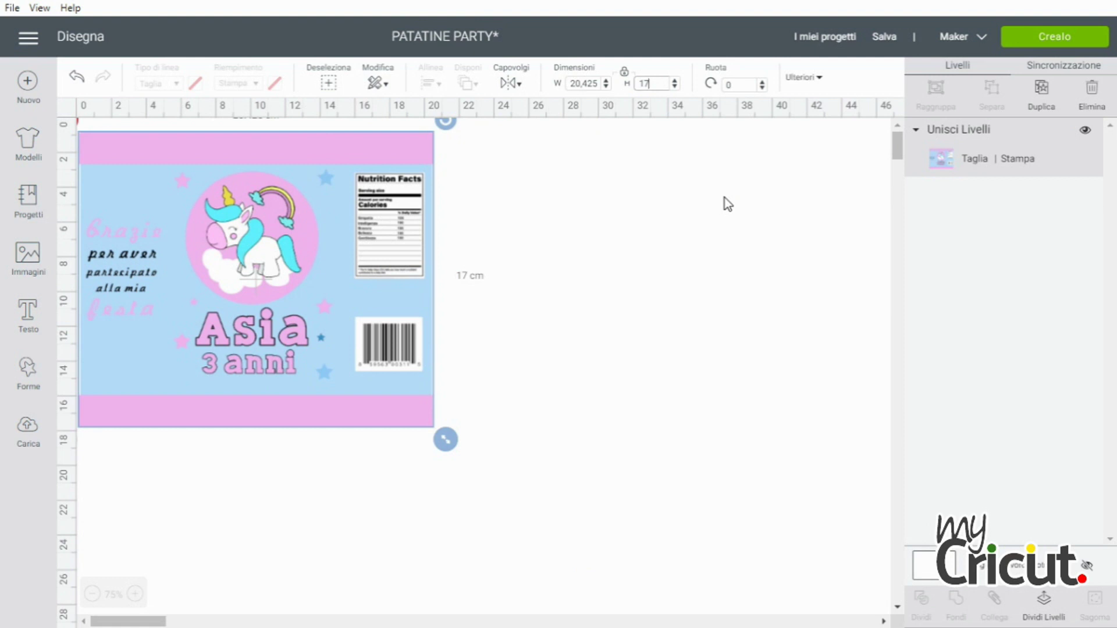
Make the project, accept the mat preparation, and send the print to the Bullzip PDF Printer.
click(1078, 49)
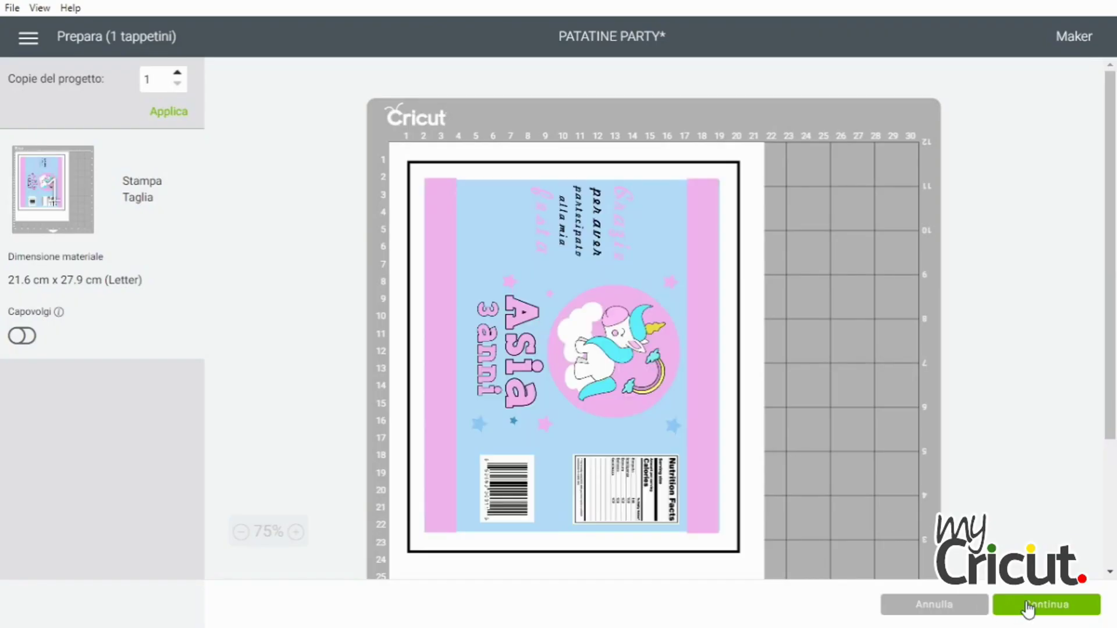
click(1029, 606)
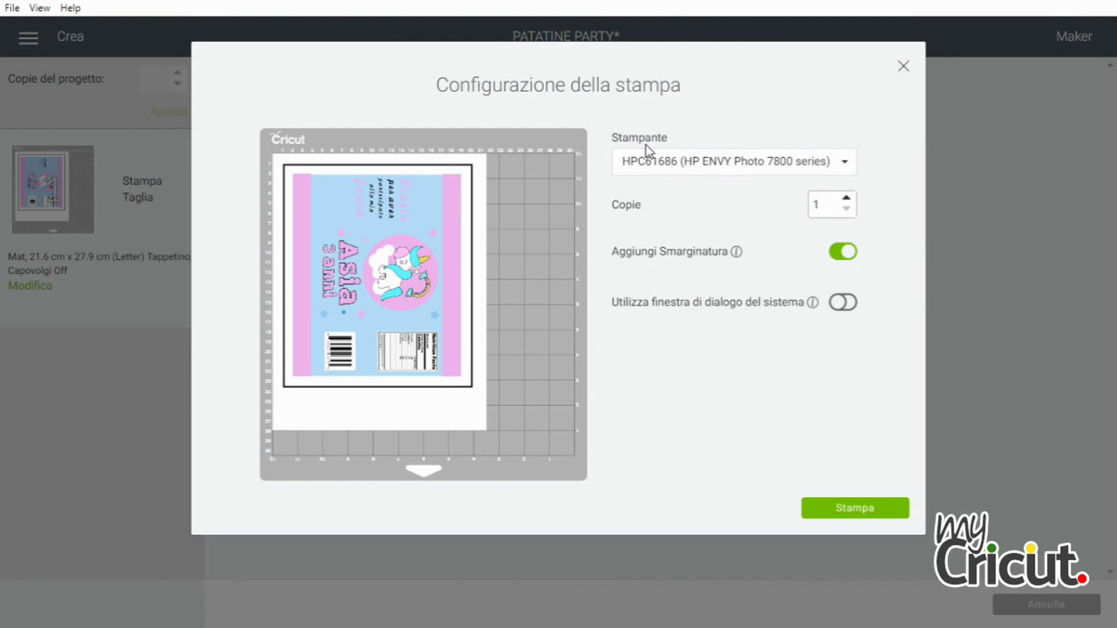
click(705, 170)
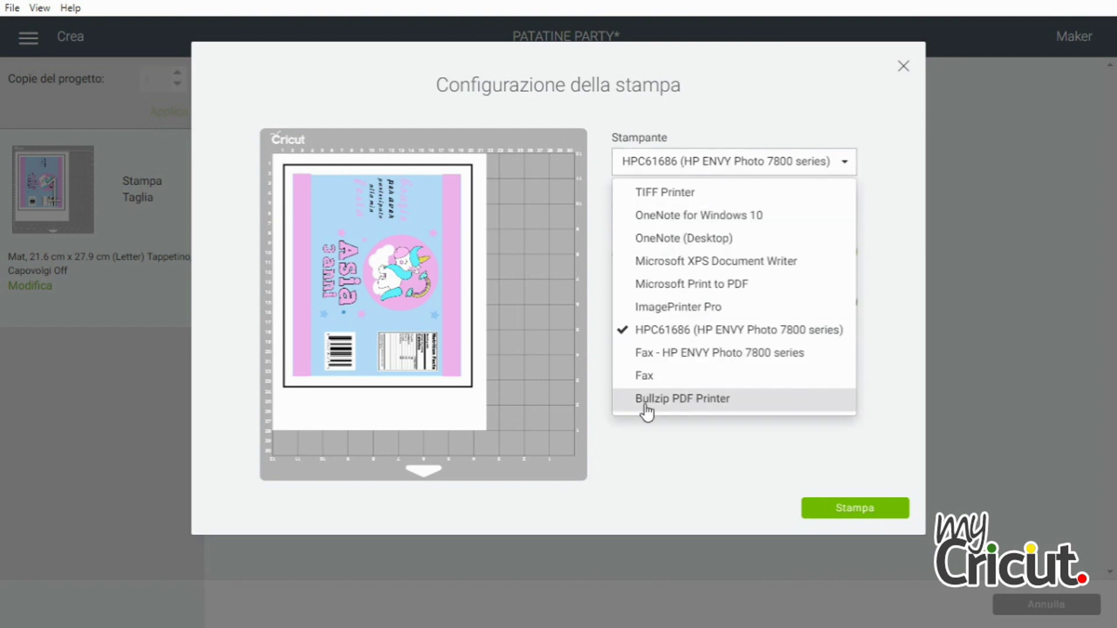
click(667, 401)
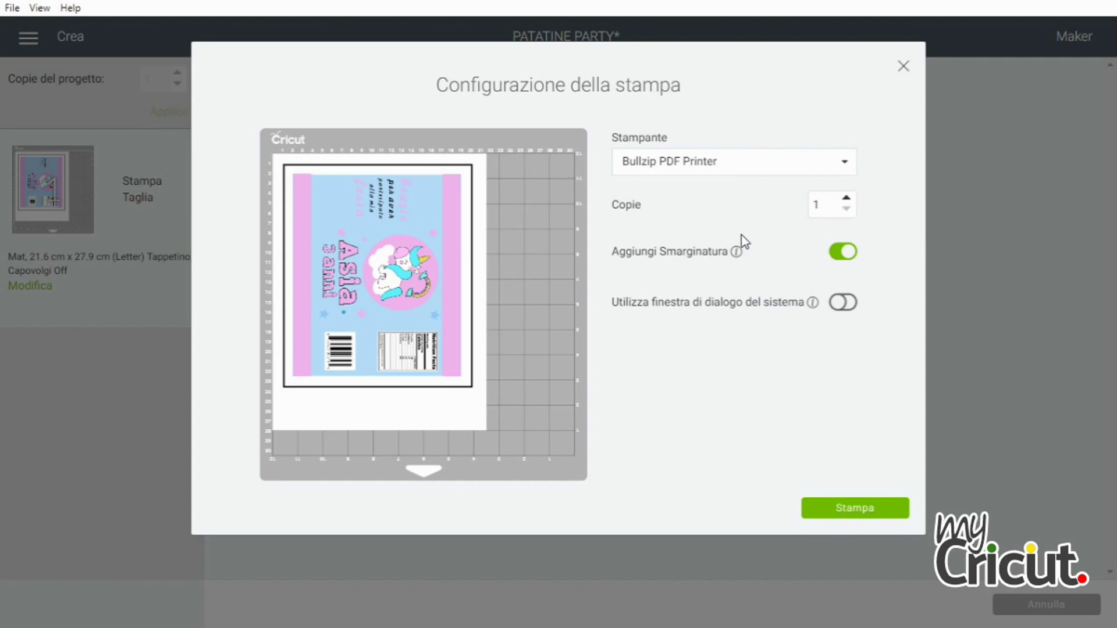
click(853, 508)
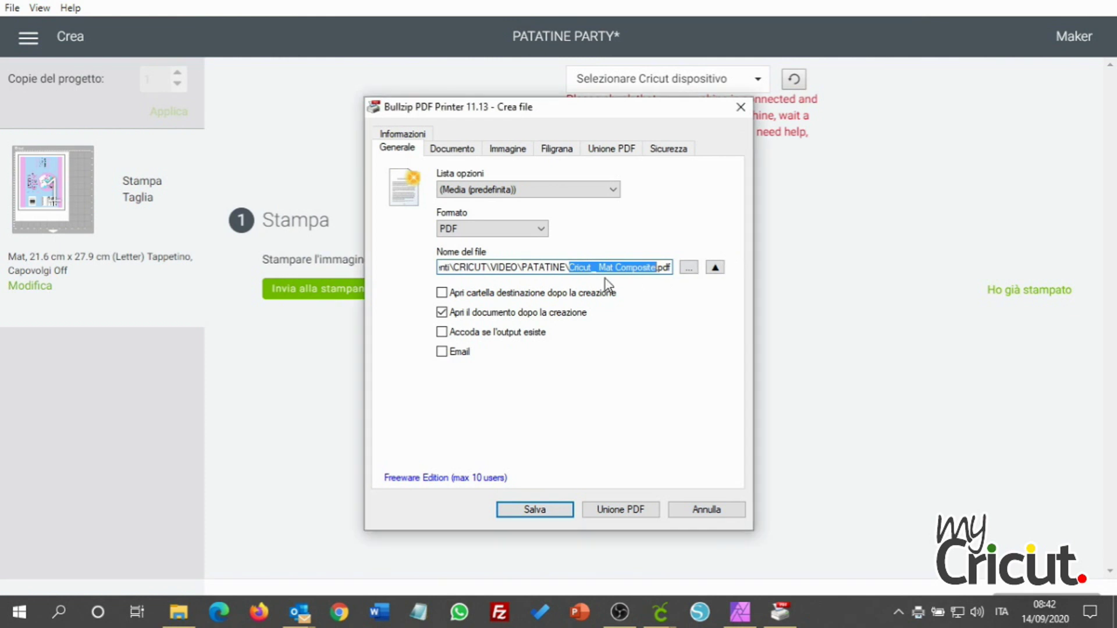
Name the output file PROGETTO PATATINE, set its format to EPS, and save it.
text(PROGETTO)
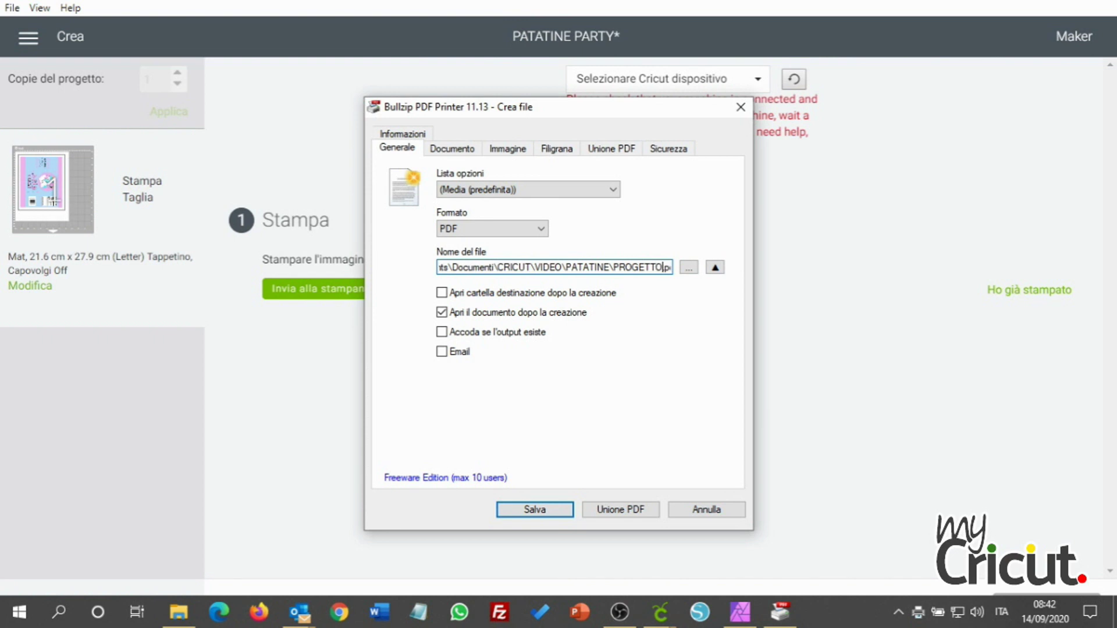
text( PATATINE)
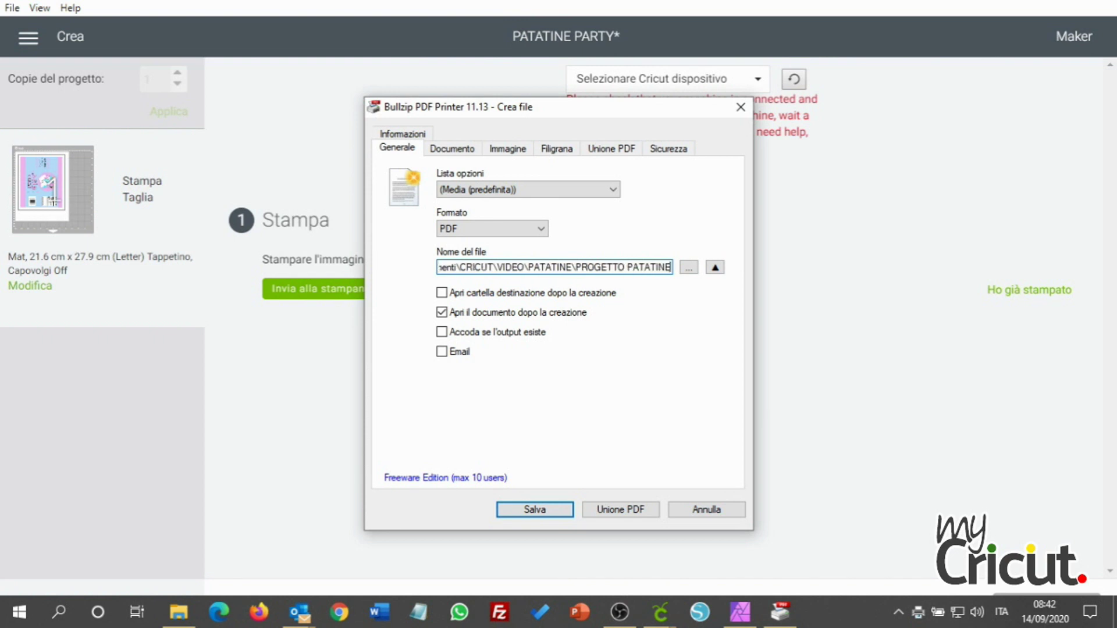
click(467, 233)
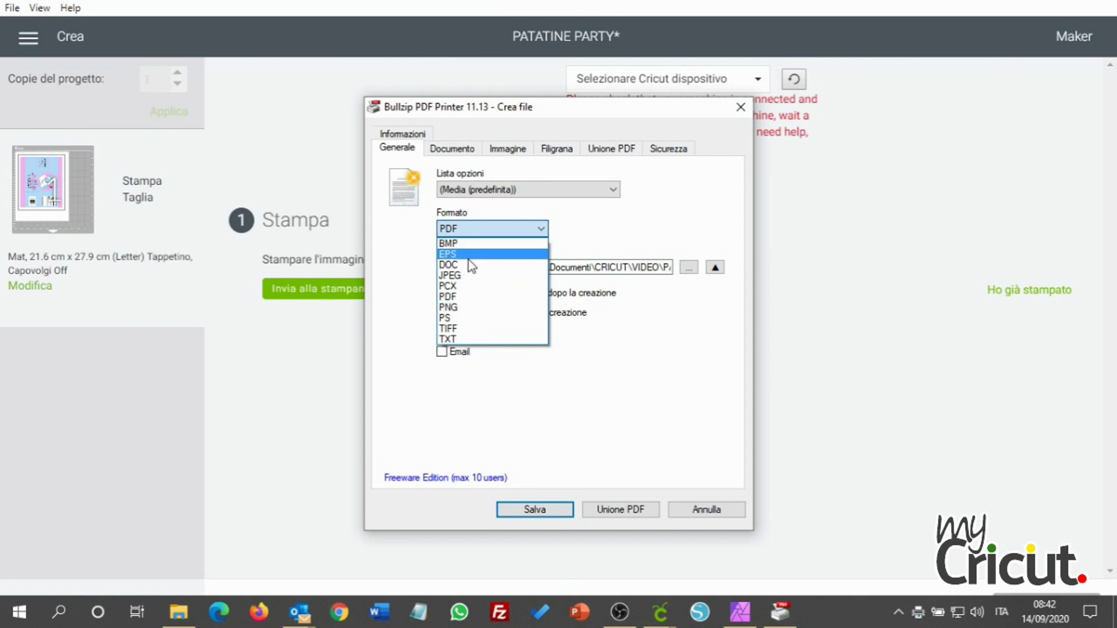
click(469, 256)
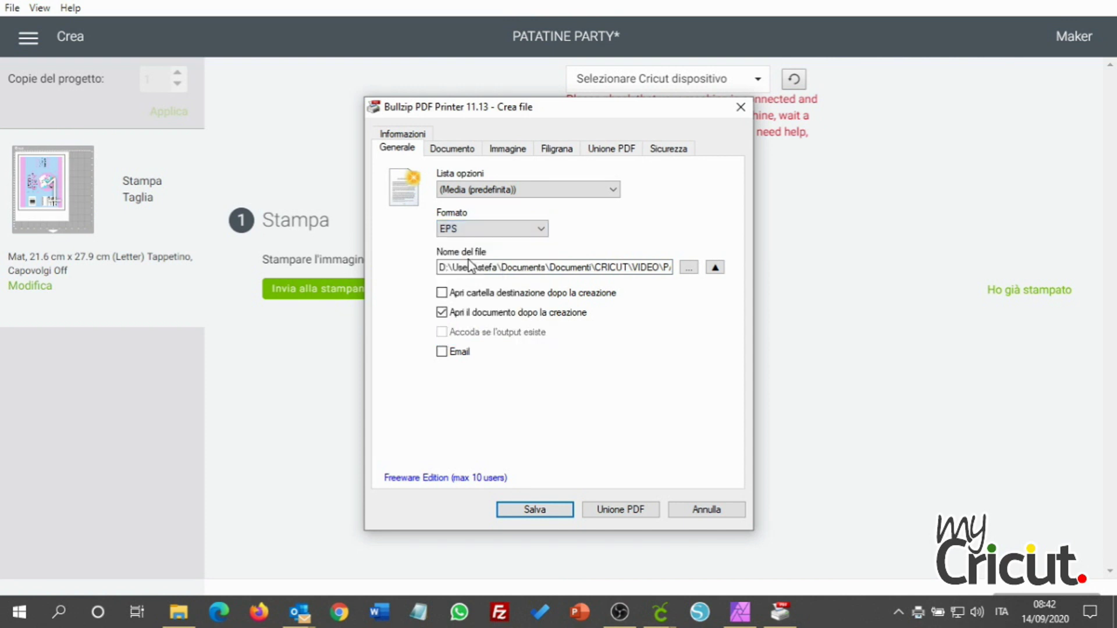
click(521, 510)
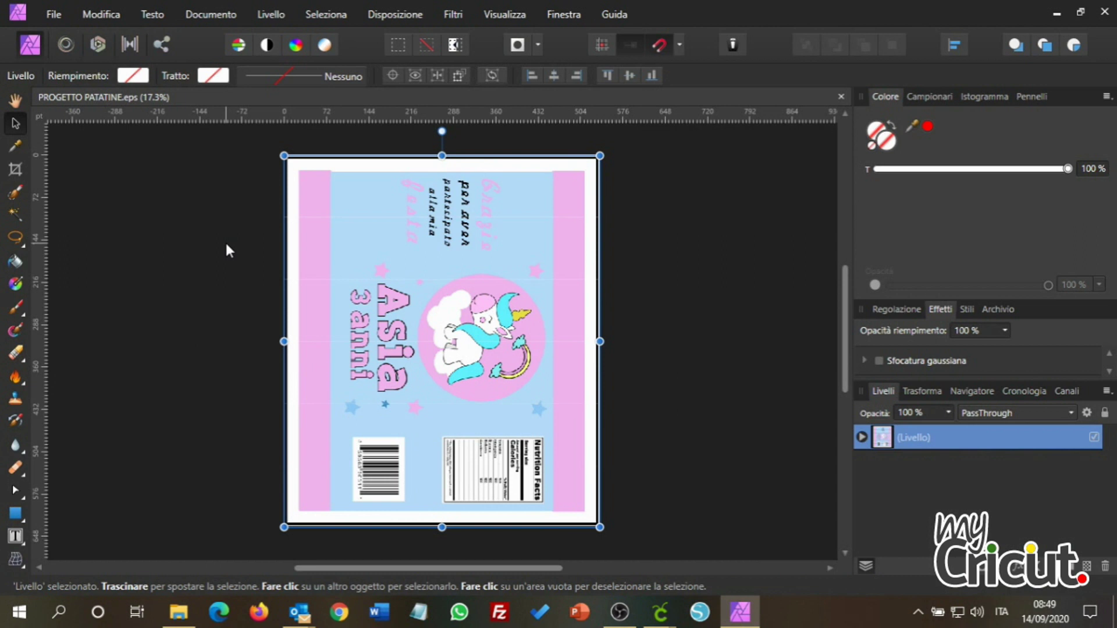
In Affinity Photo, expand the image layer and crop PROGETTO PATATINE.eps to the wrapper's edges, about 2022 × 2417 px, removing the black frame and white margin.
click(861, 437)
mouse_move(1112, 472)
mouse_down()
mouse_move(1113, 497)
mouse_move(1112, 466)
mouse_up()
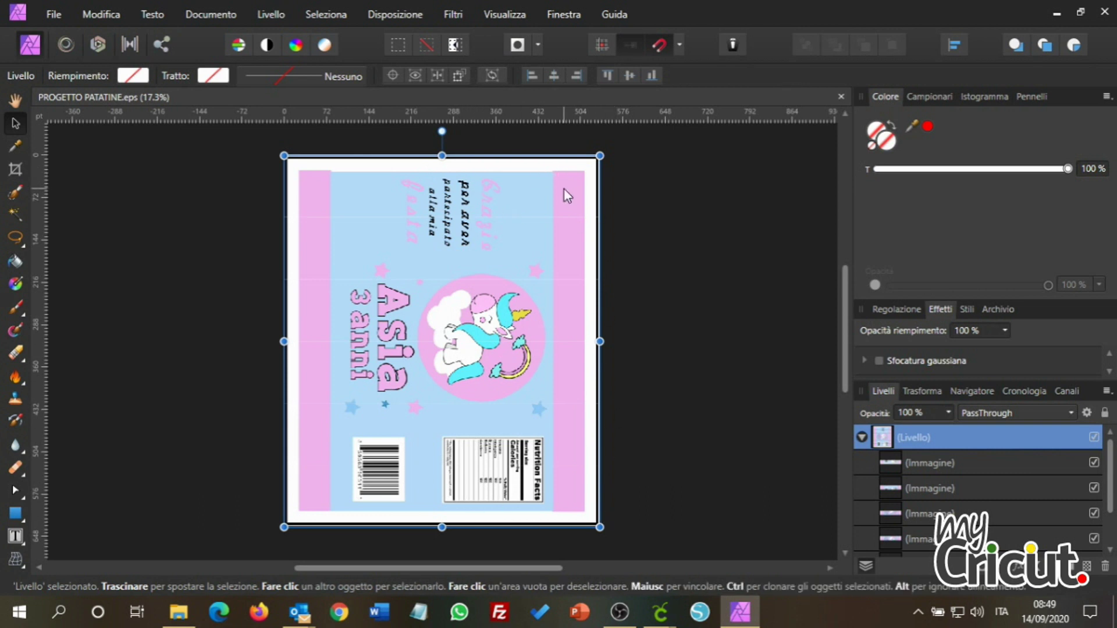
click(14, 169)
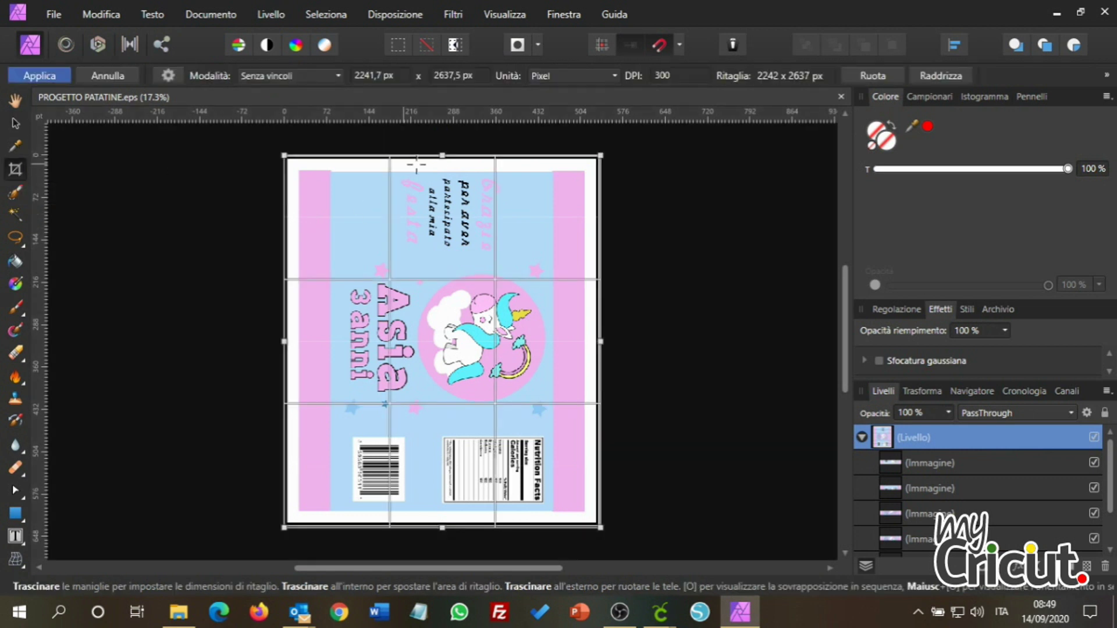
drag(442, 158, 441, 163)
drag(440, 524, 441, 510)
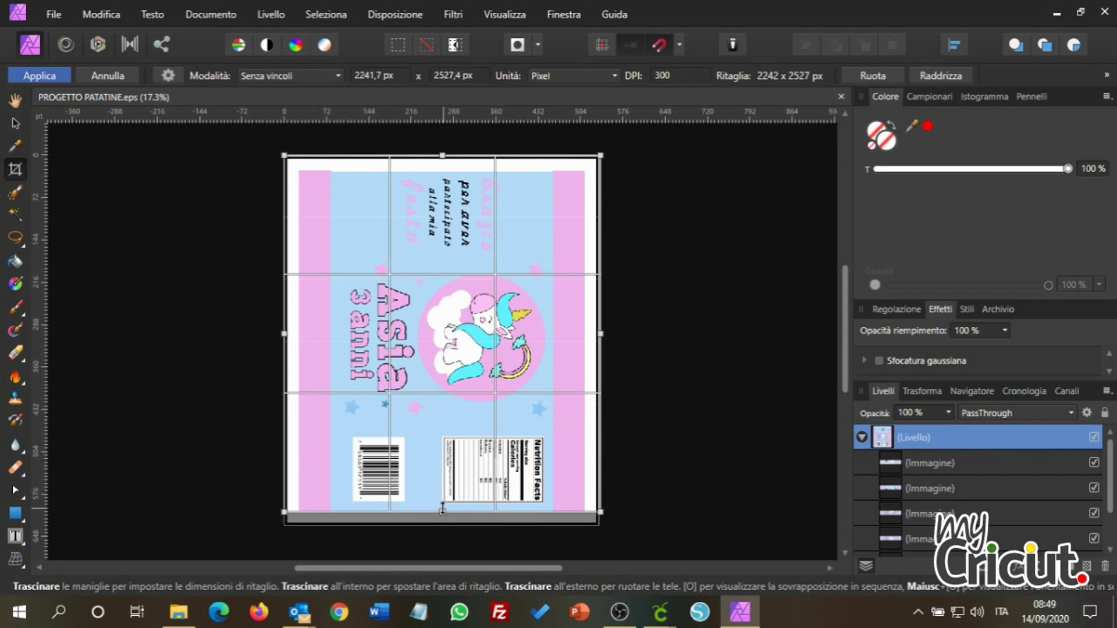
drag(288, 334, 299, 335)
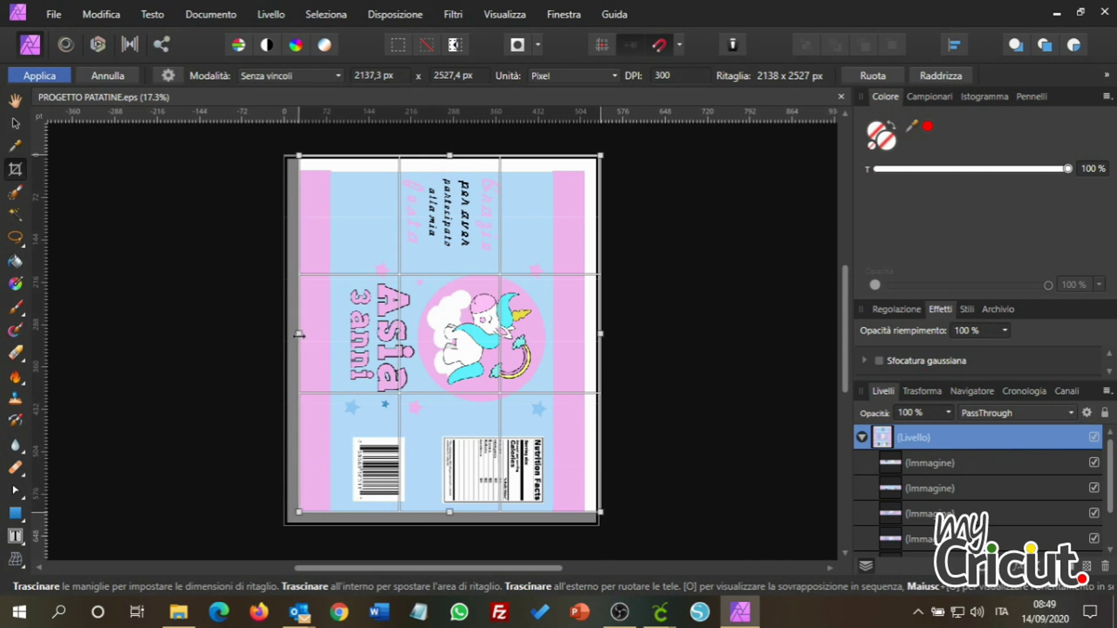
drag(450, 156, 449, 170)
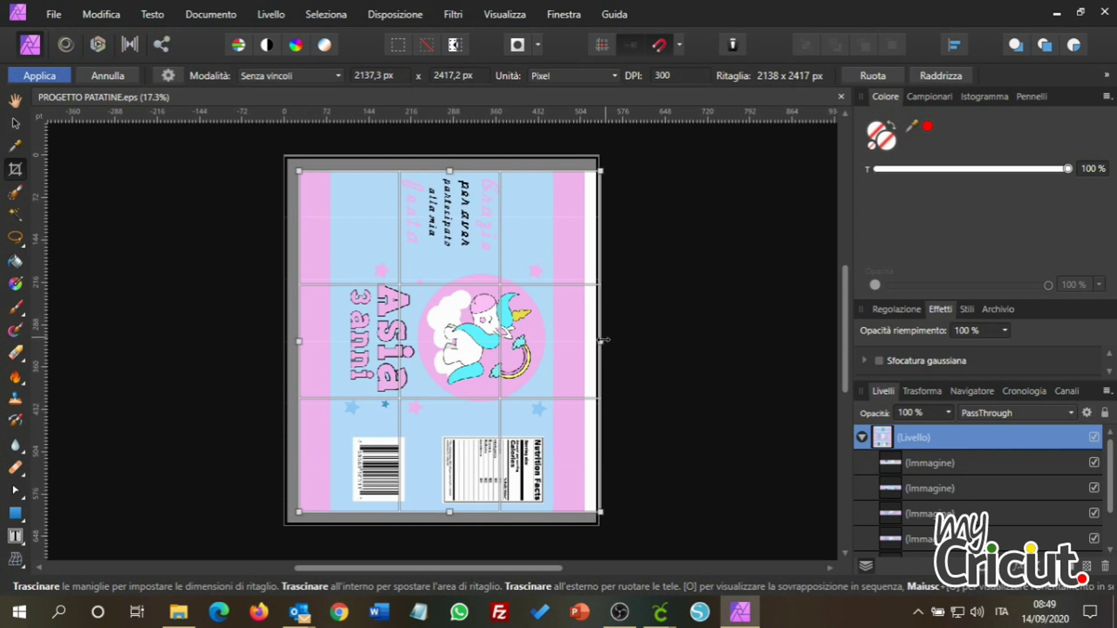
drag(597, 343, 586, 344)
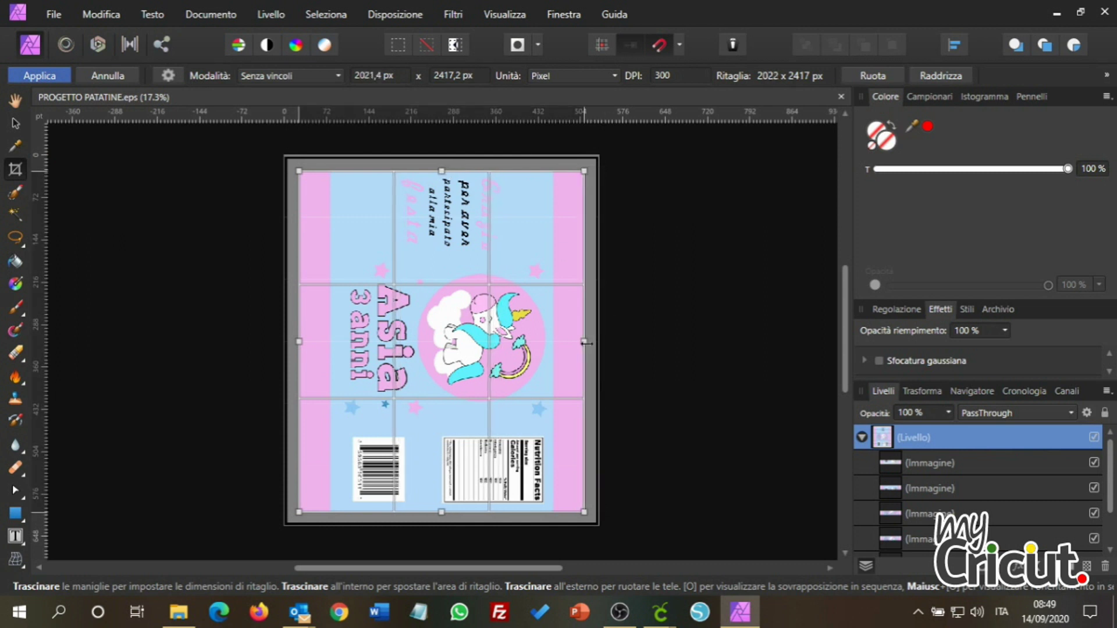
key(Return)
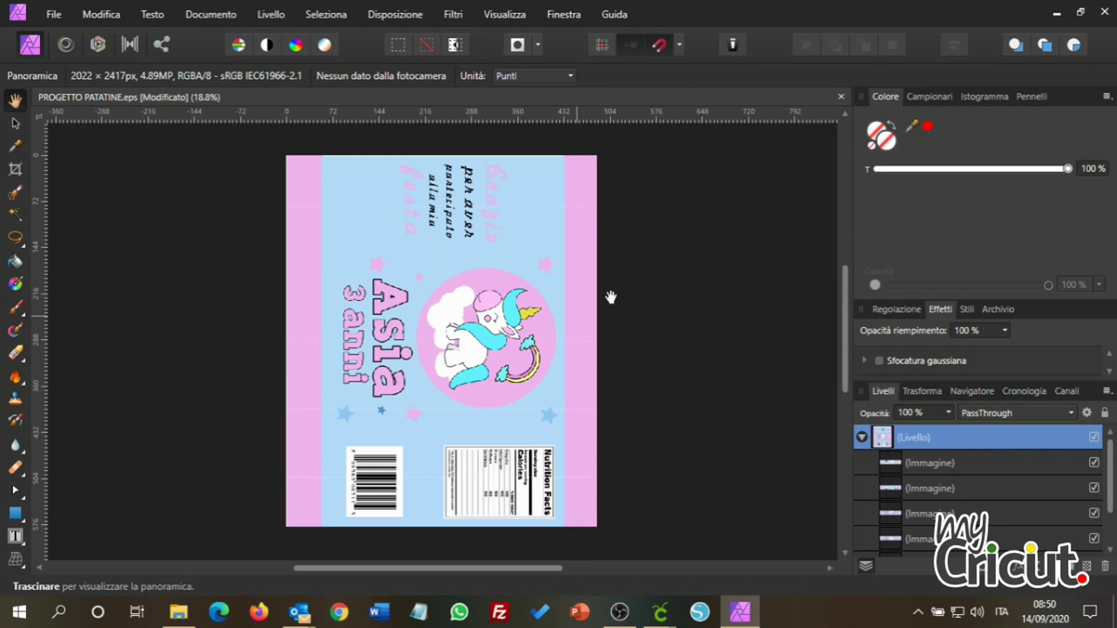
Resize the document in centimetres to a height of 28 cm, keeping the proportions locked.
click(222, 17)
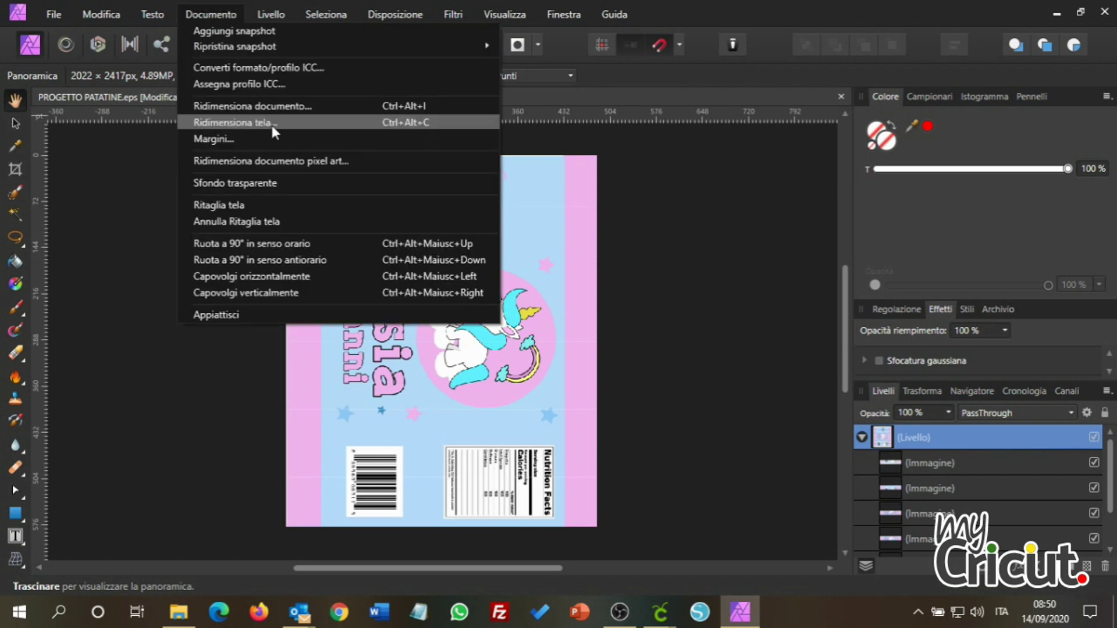
click(255, 108)
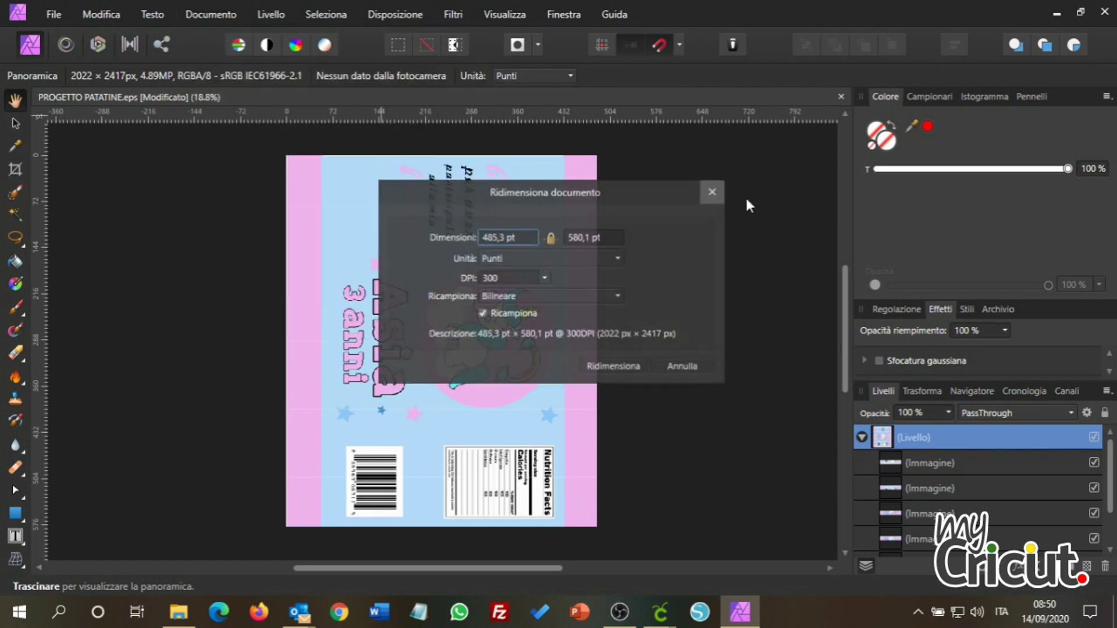
click(510, 263)
click(518, 409)
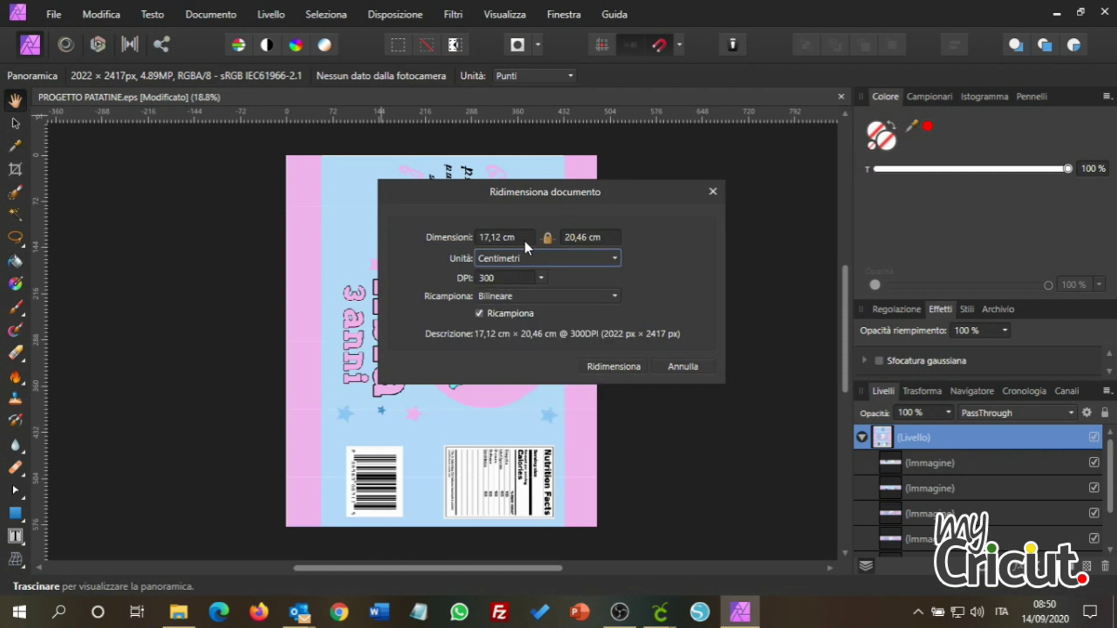
click(601, 238)
text(28)
key(Tab)
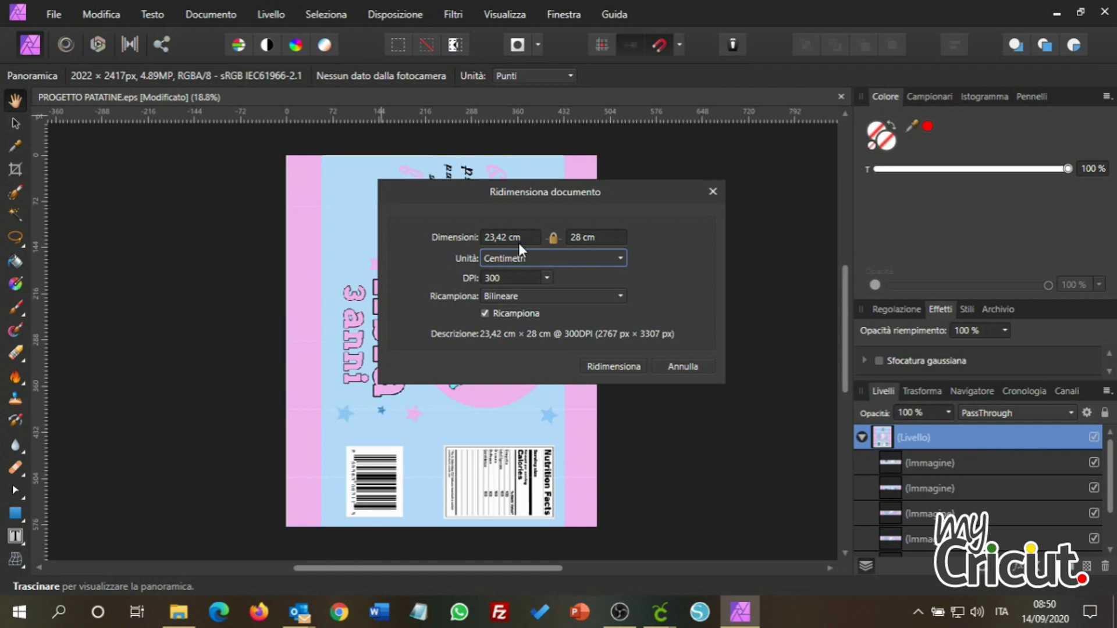
click(620, 367)
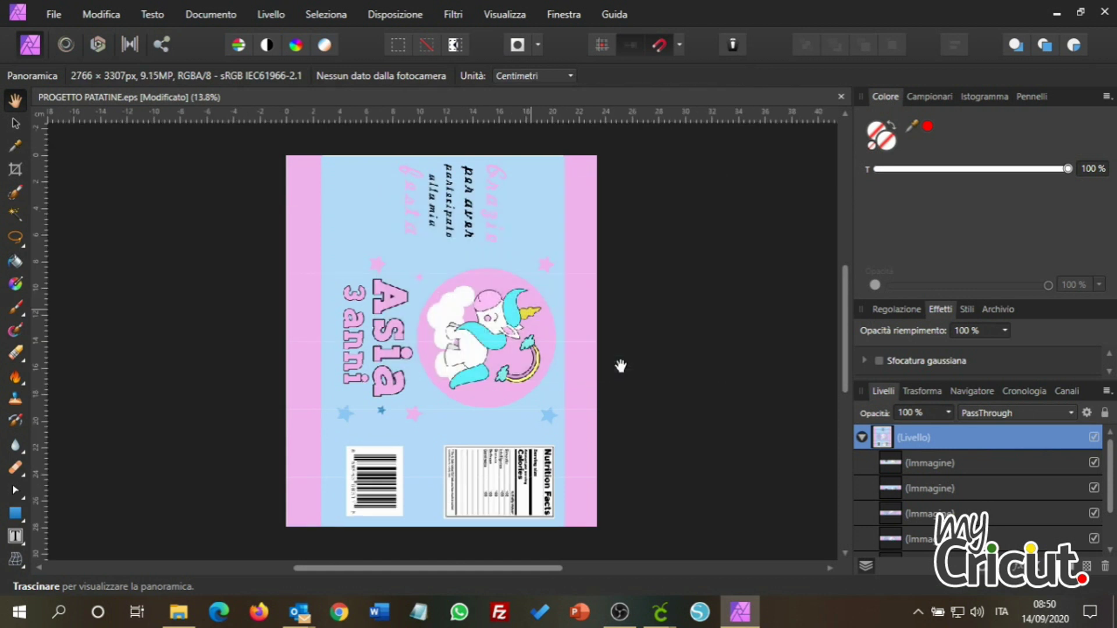
Start printing the resized wrapper document.
click(54, 17)
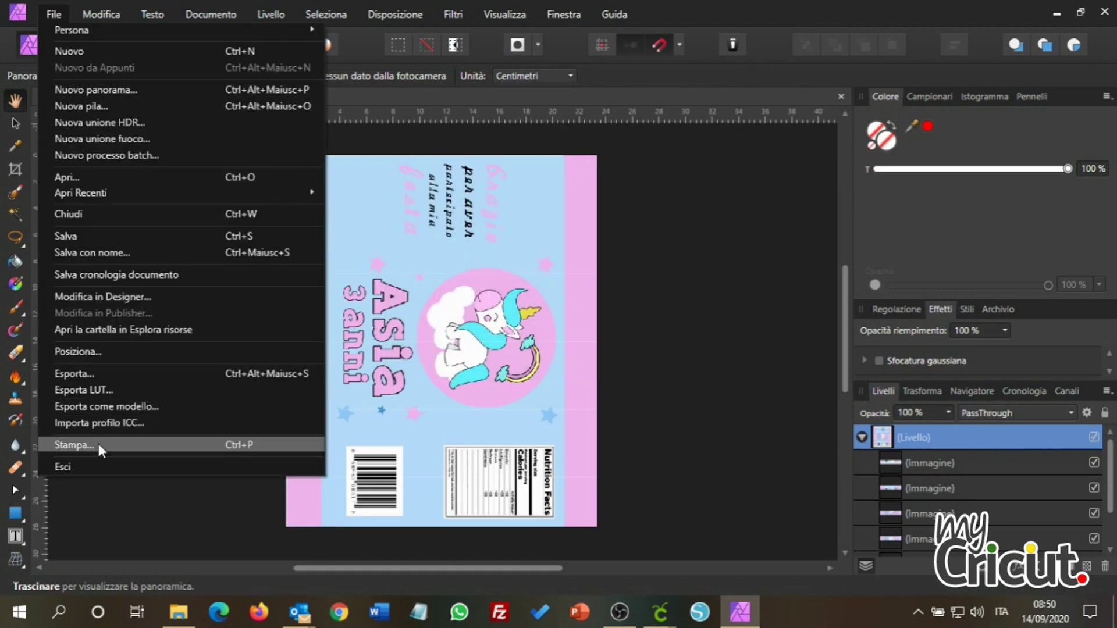